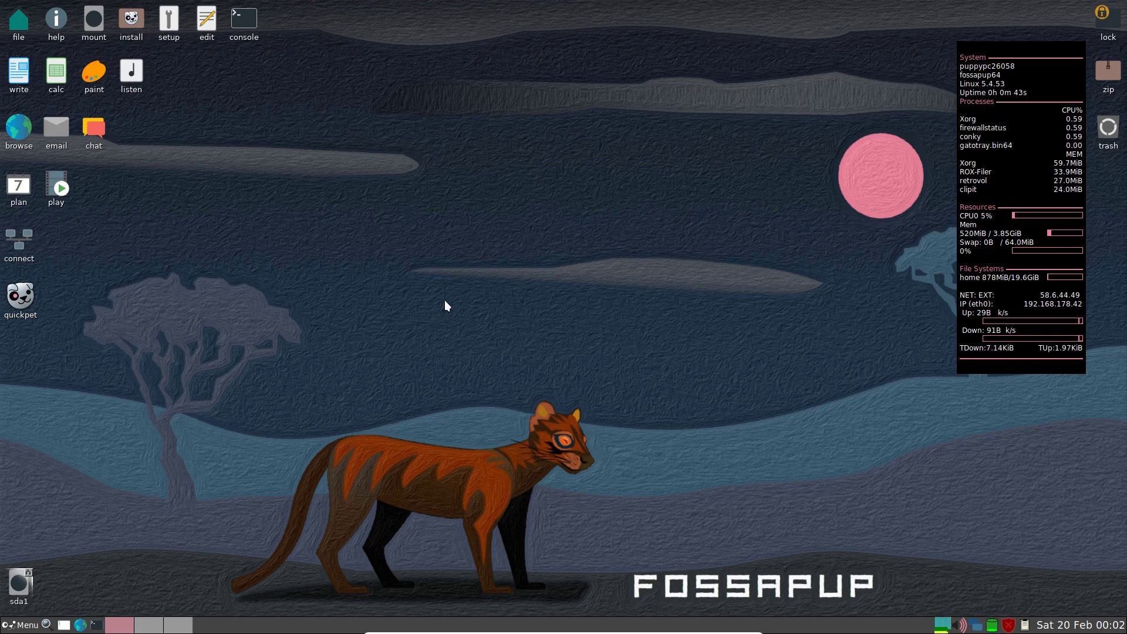
# - Launch Puppy Package Manager from the Setup section of the main menu
pyautogui.click(21, 625)
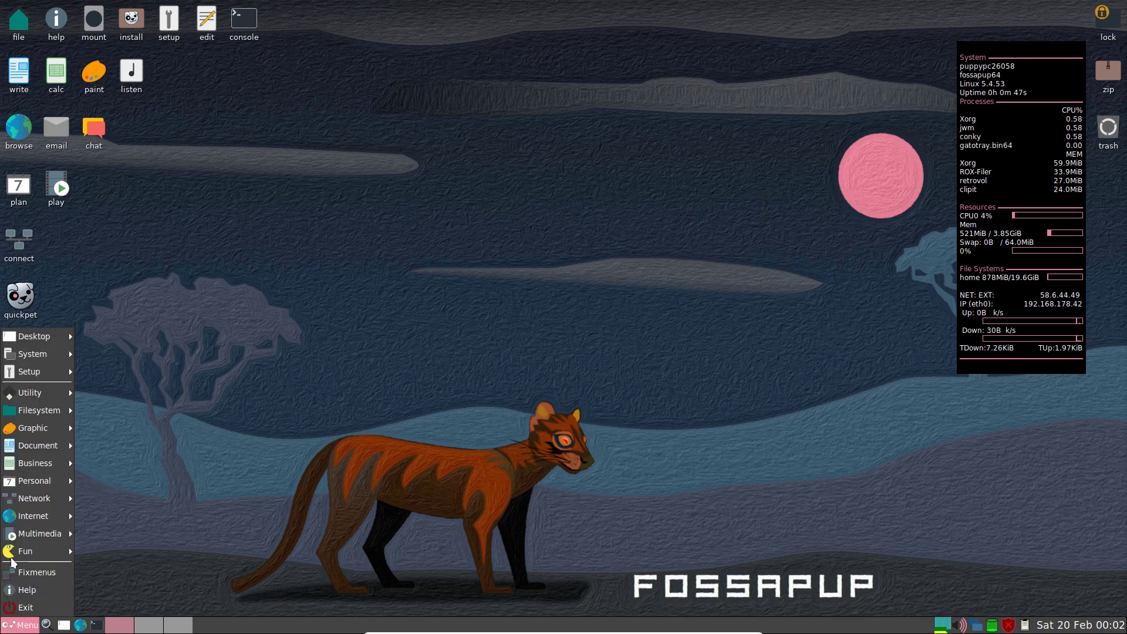
pyautogui.moveTo(9, 531)
pyautogui.moveTo(9, 503)
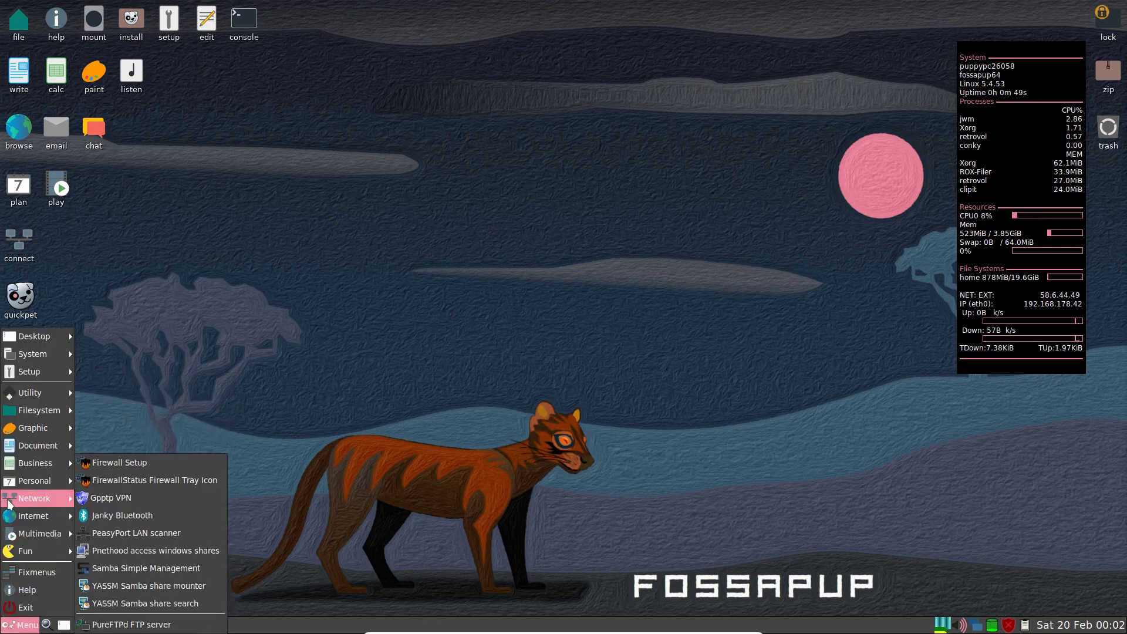
pyautogui.moveTo(26, 378)
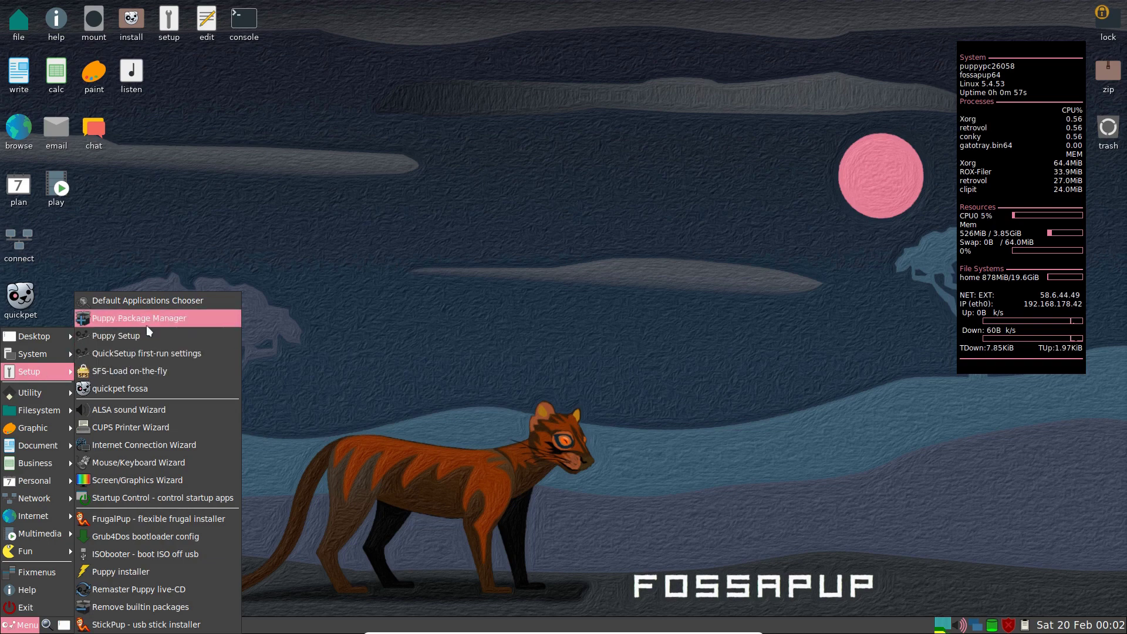
pyautogui.click(208, 318)
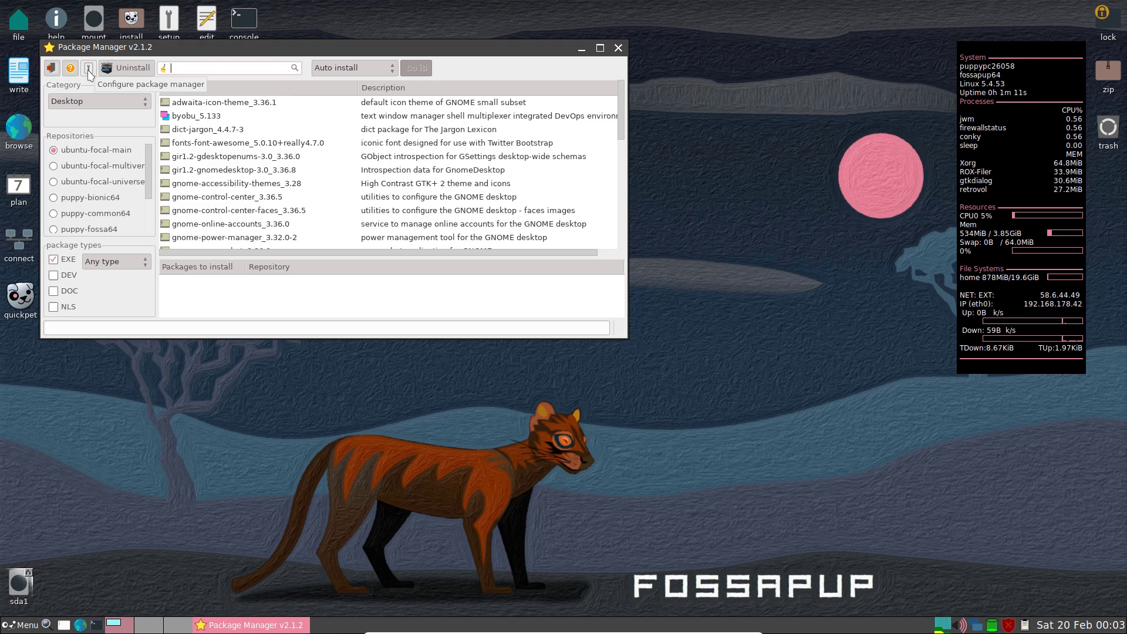
# - Open the package manager's configuration, review the repository list, and go to the Update database page
pyautogui.click(89, 71)
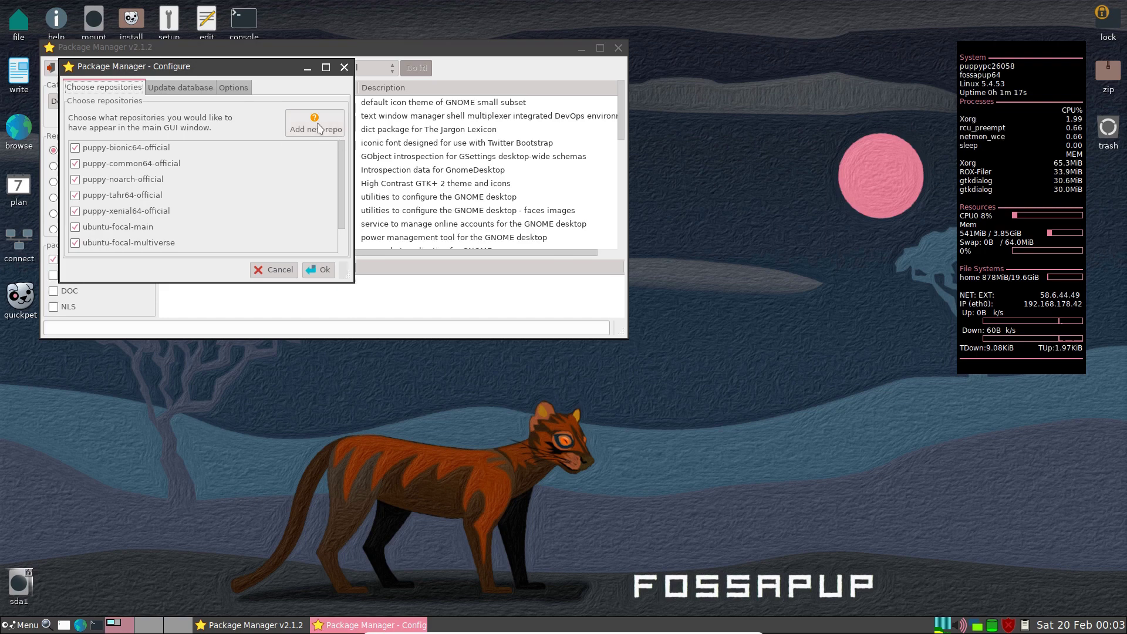
pyautogui.scroll(-2, 135, 179)
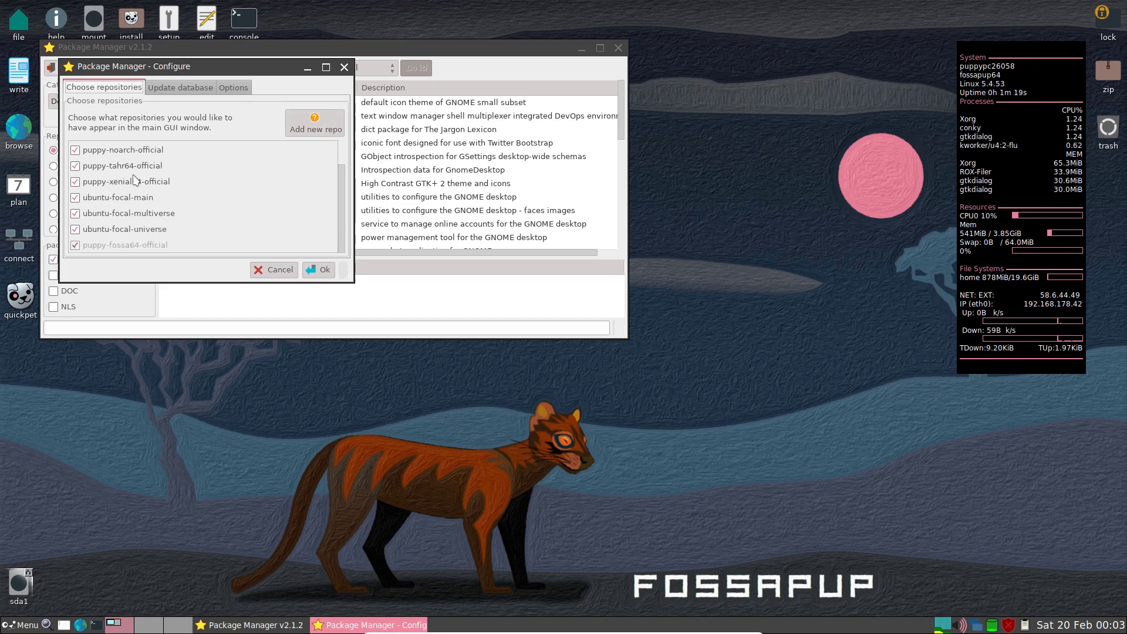
pyautogui.scroll(2, 110, 234)
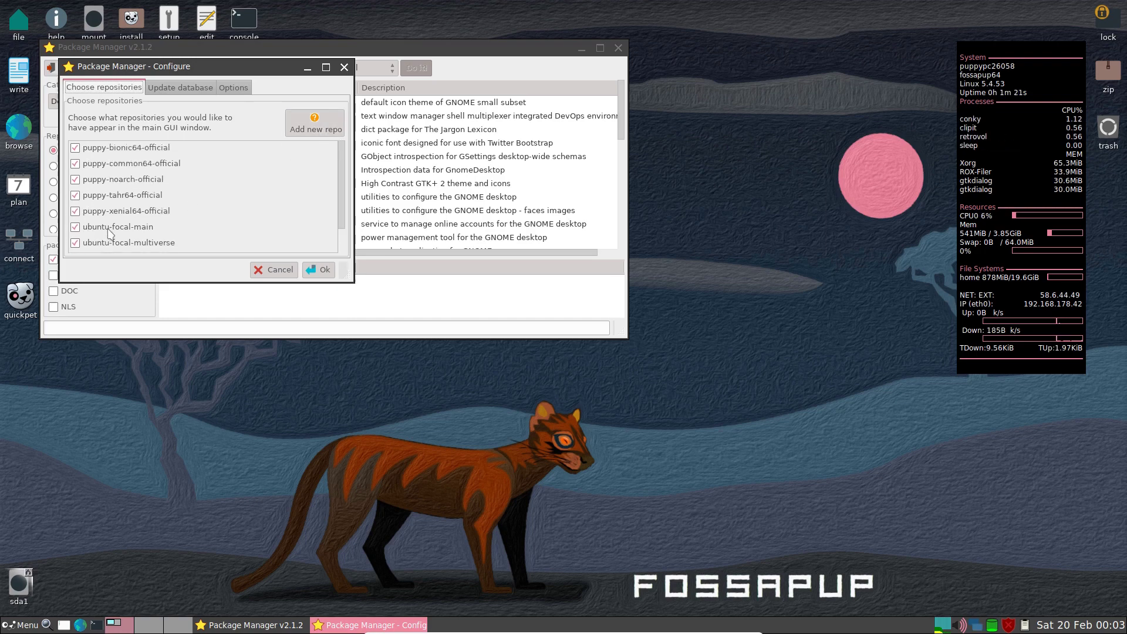
pyautogui.click(188, 89)
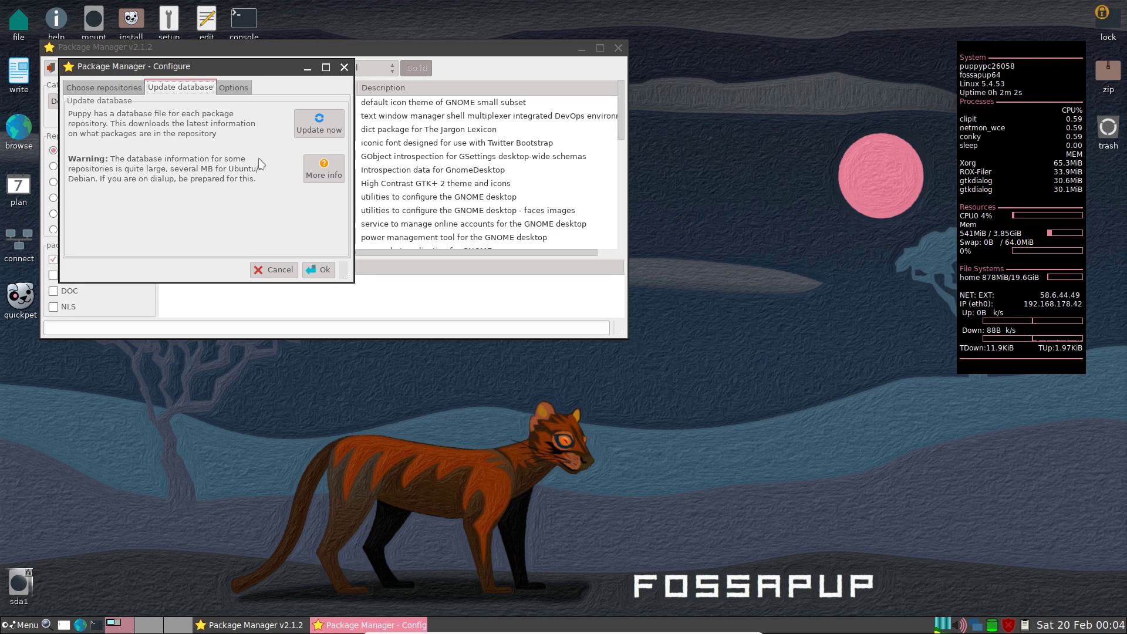
# - Run Update now and dismiss the failed ubuntu-focal-main update output
pyautogui.click(319, 125)
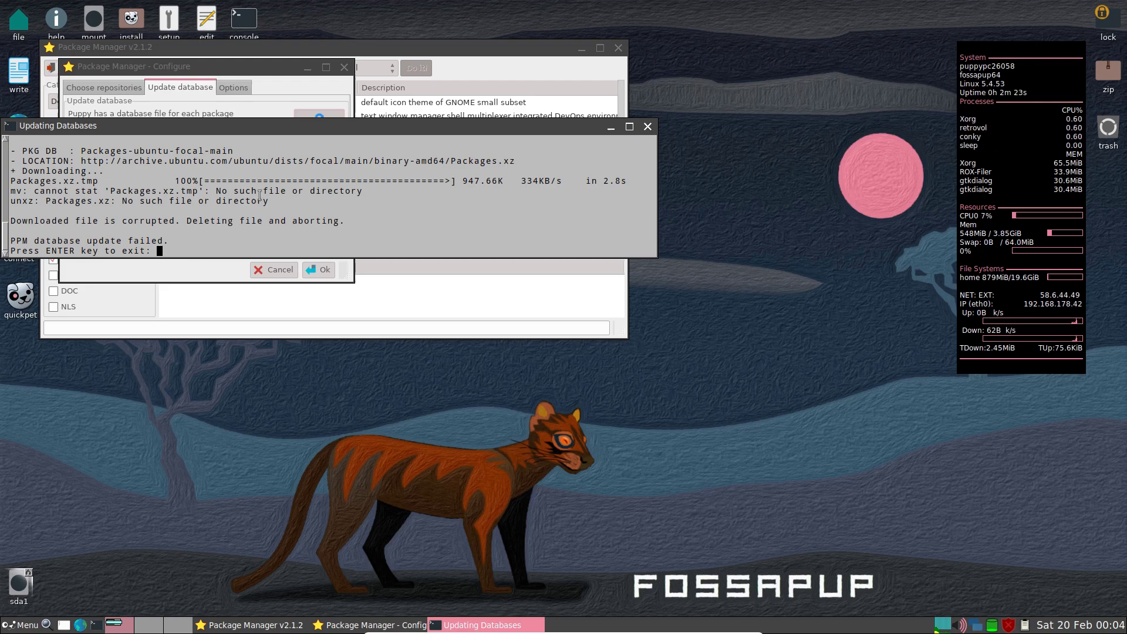
pyautogui.press('Return')
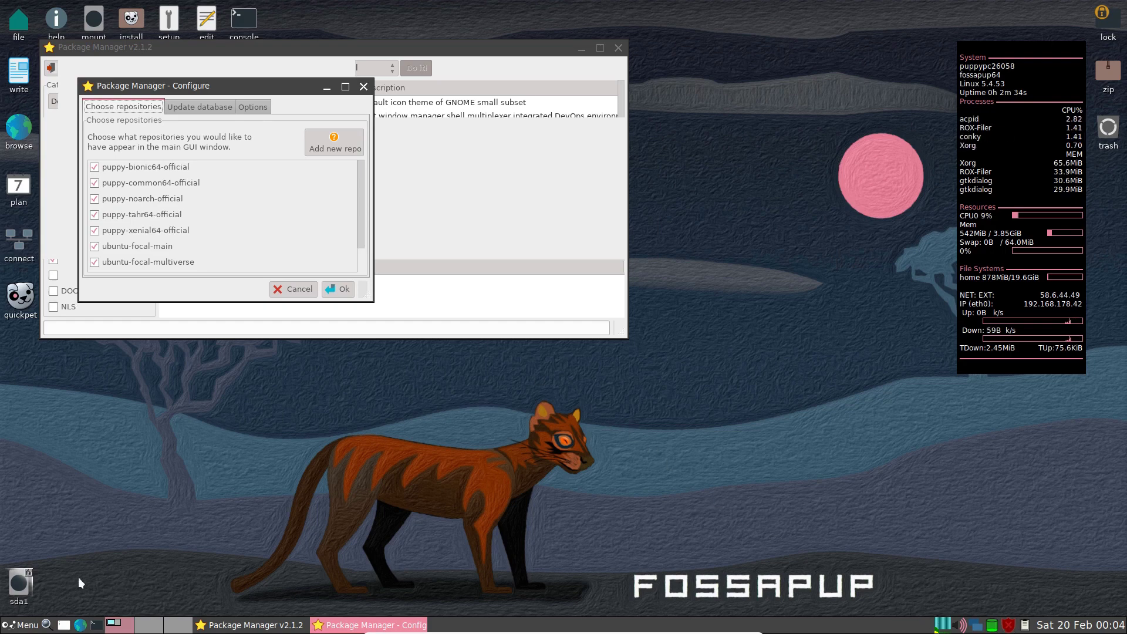
# - Launch Pale Moon to its start.me page and close the duplicate browser window
pyautogui.click(21, 128)
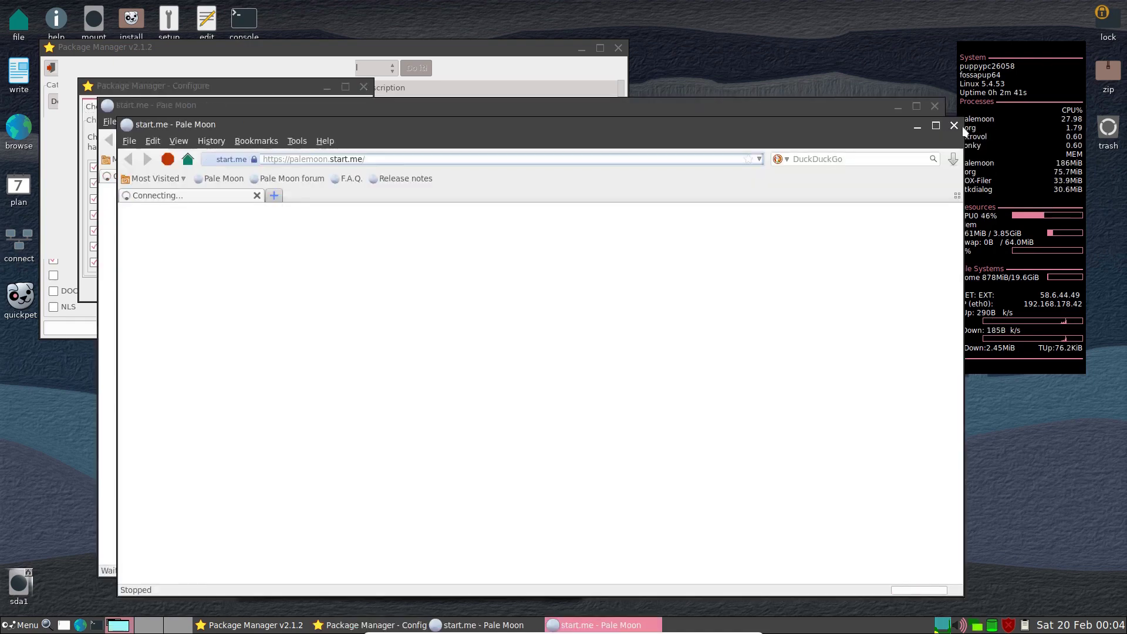
pyautogui.click(953, 126)
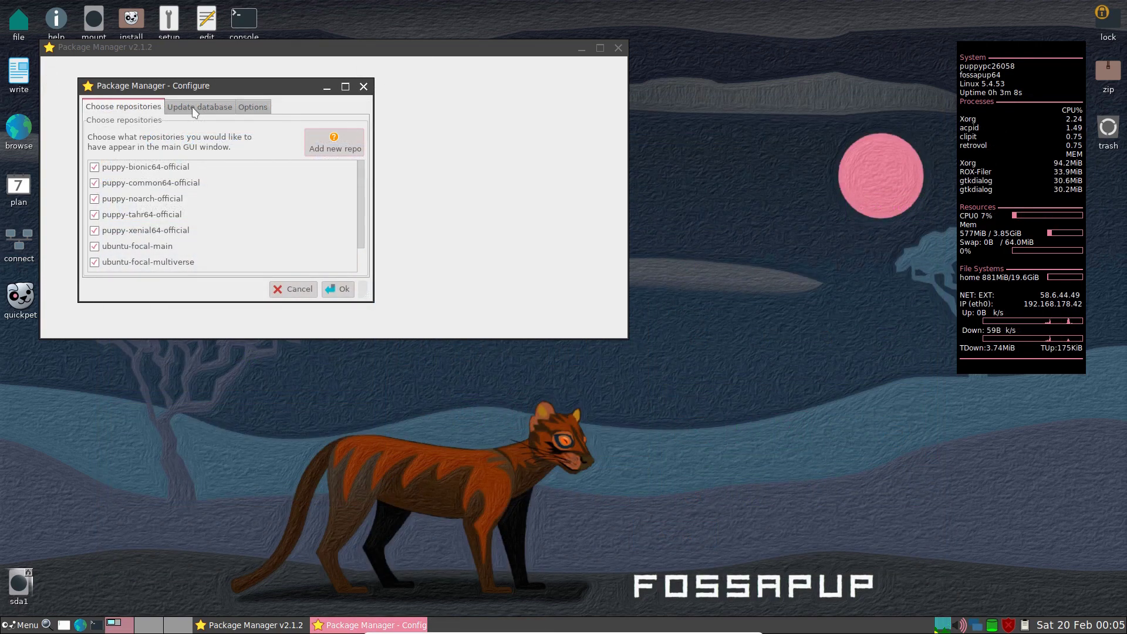
# - Rerun the database update until it finishes, then accept the configuration with Ok
pyautogui.click(198, 106)
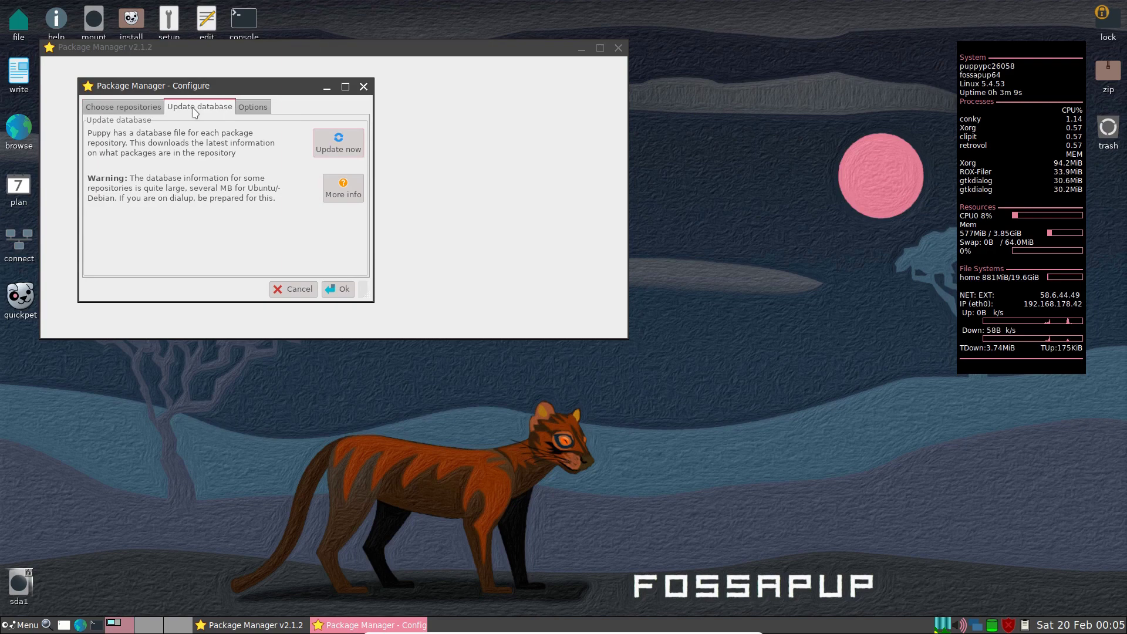
pyautogui.click(338, 147)
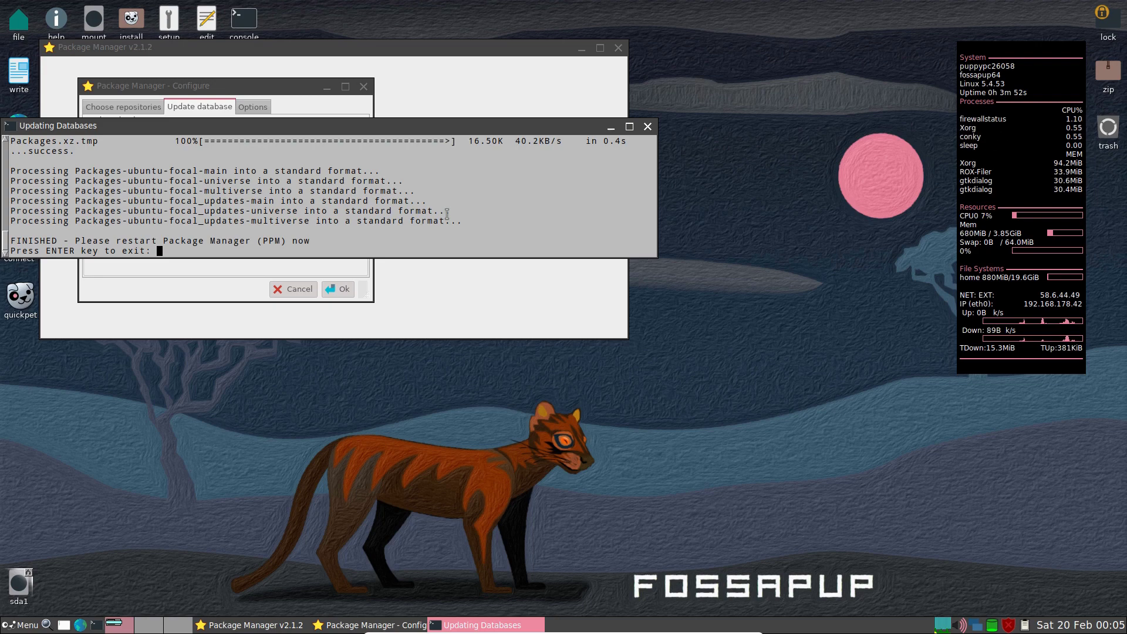
pyautogui.press('Return')
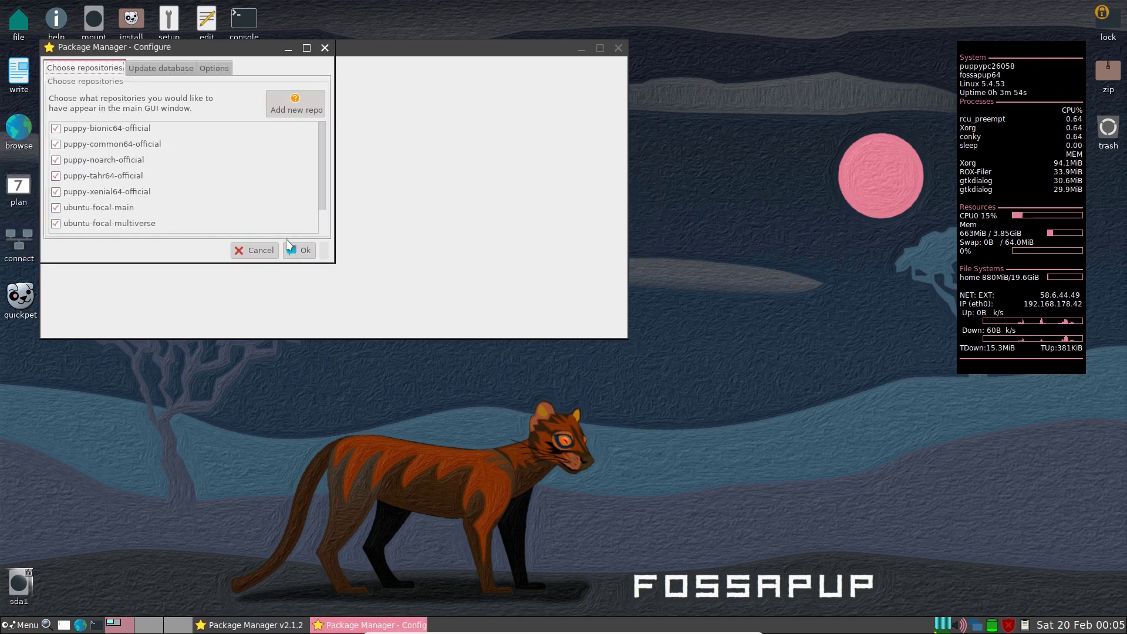
pyautogui.click(299, 252)
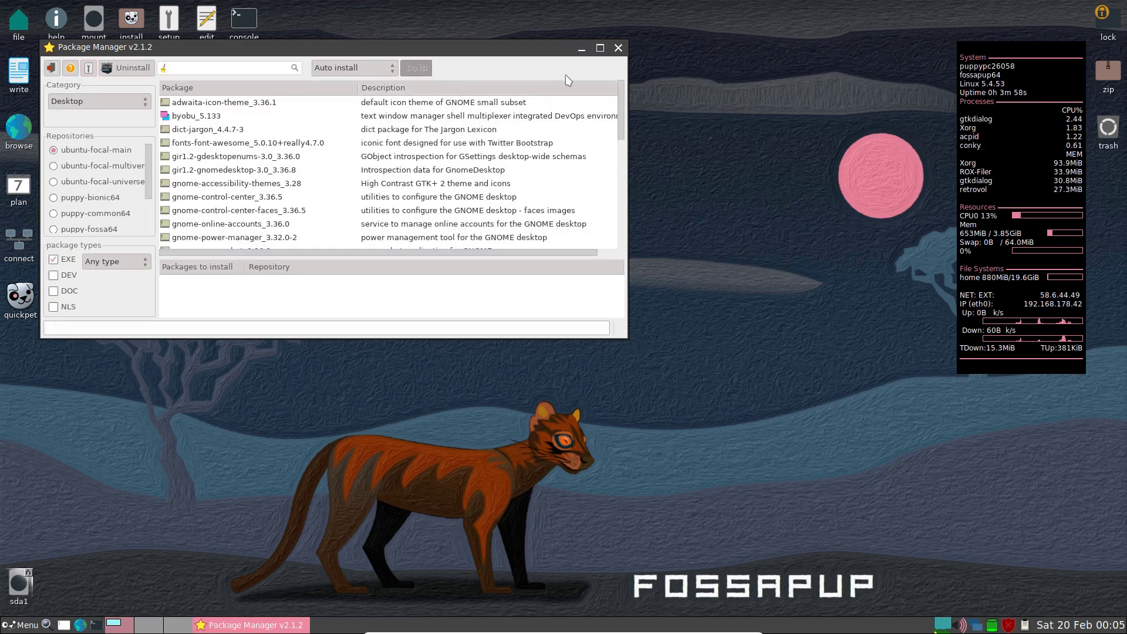
# - Close Puppy Package Manager and relaunch it from the main menu
pyautogui.click(620, 48)
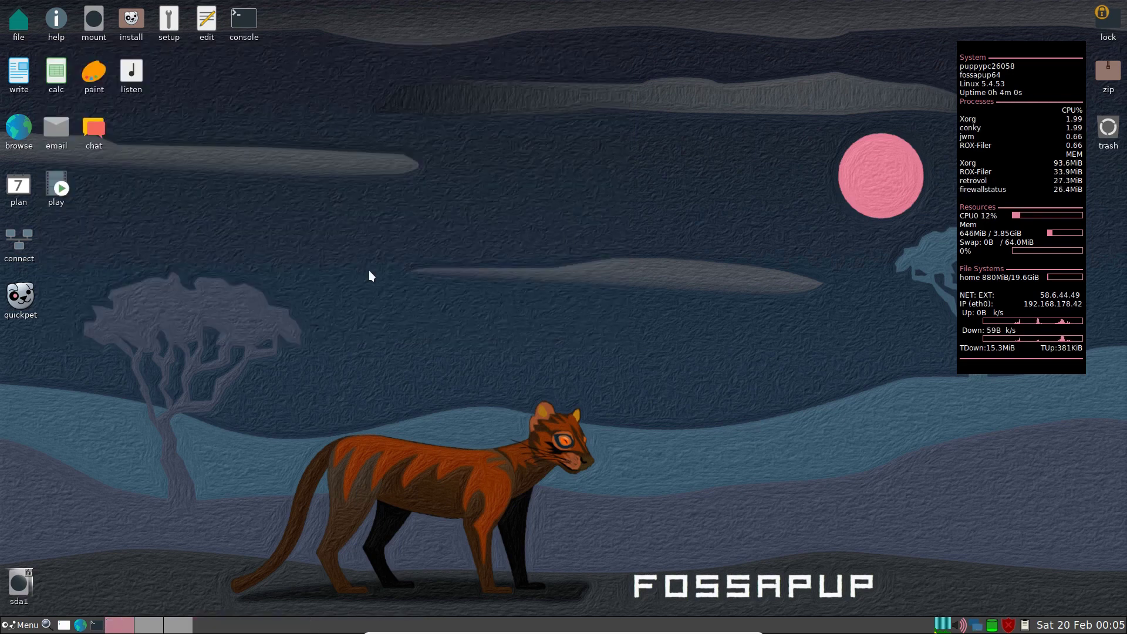
pyautogui.click(22, 624)
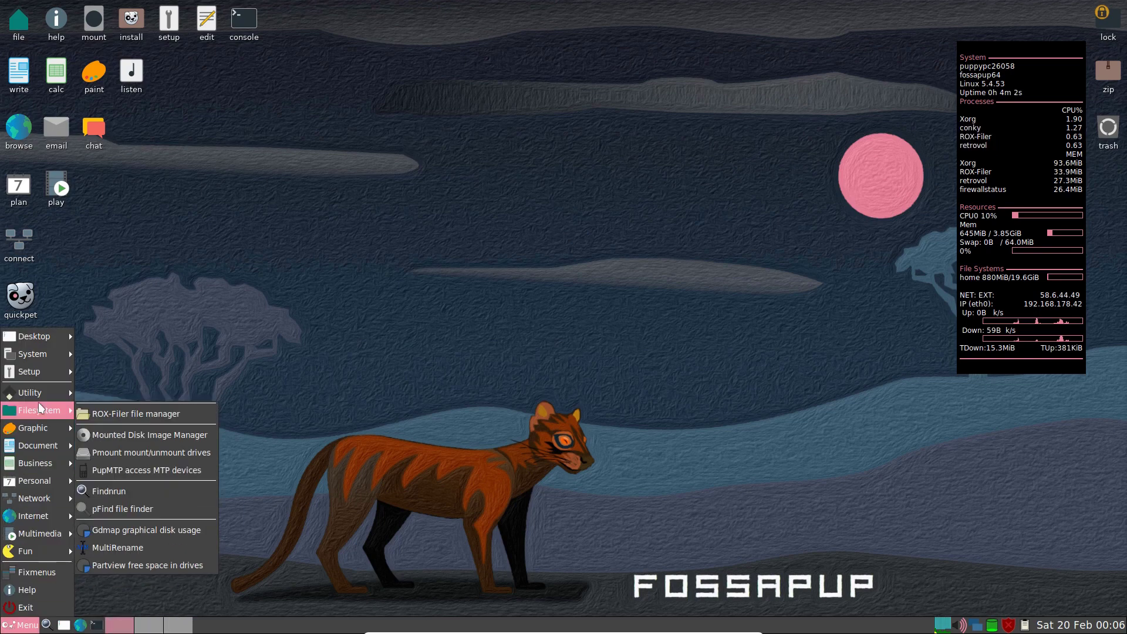
pyautogui.moveTo(46, 373)
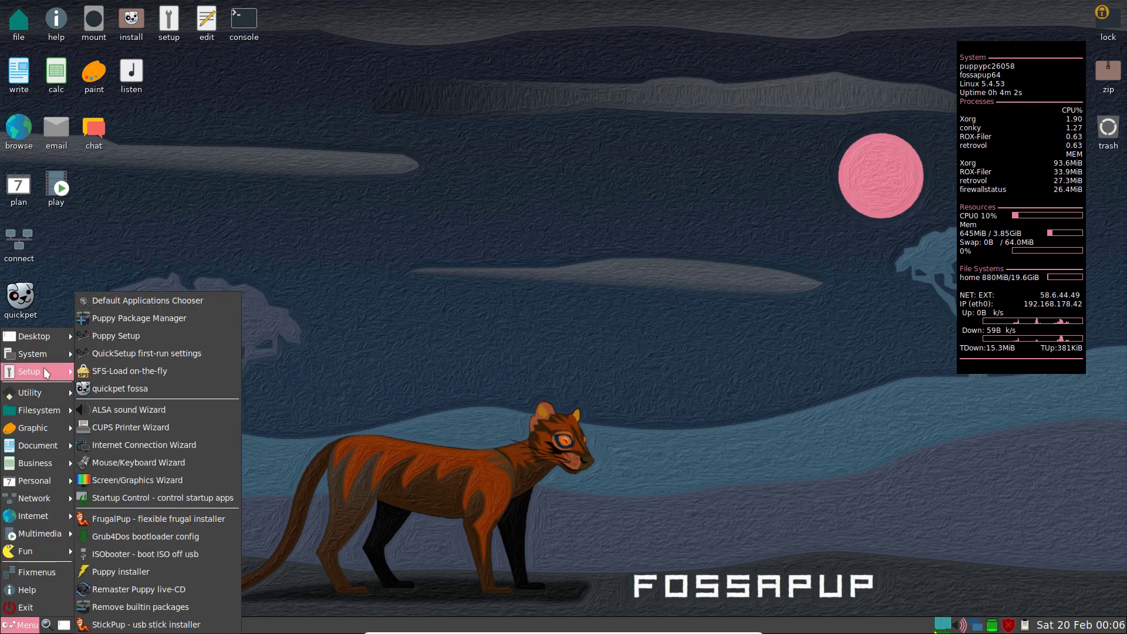
pyautogui.click(136, 320)
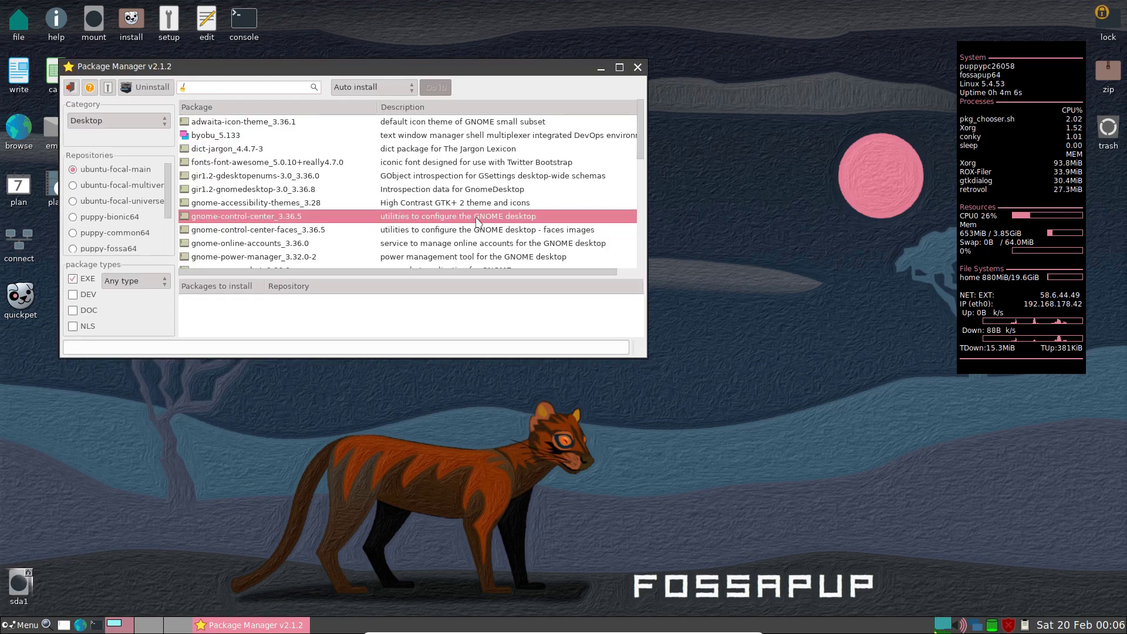
# - Search packages for 'libreoffice', scroll through the results, then close the package manager
pyautogui.write('lib')
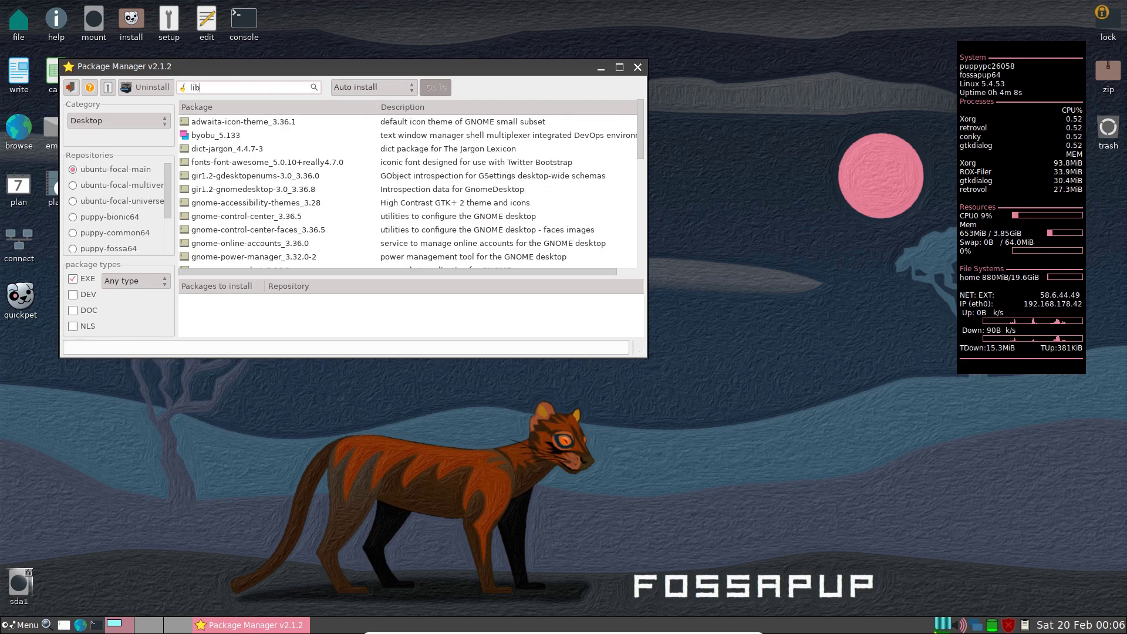
pyautogui.write('reoffice')
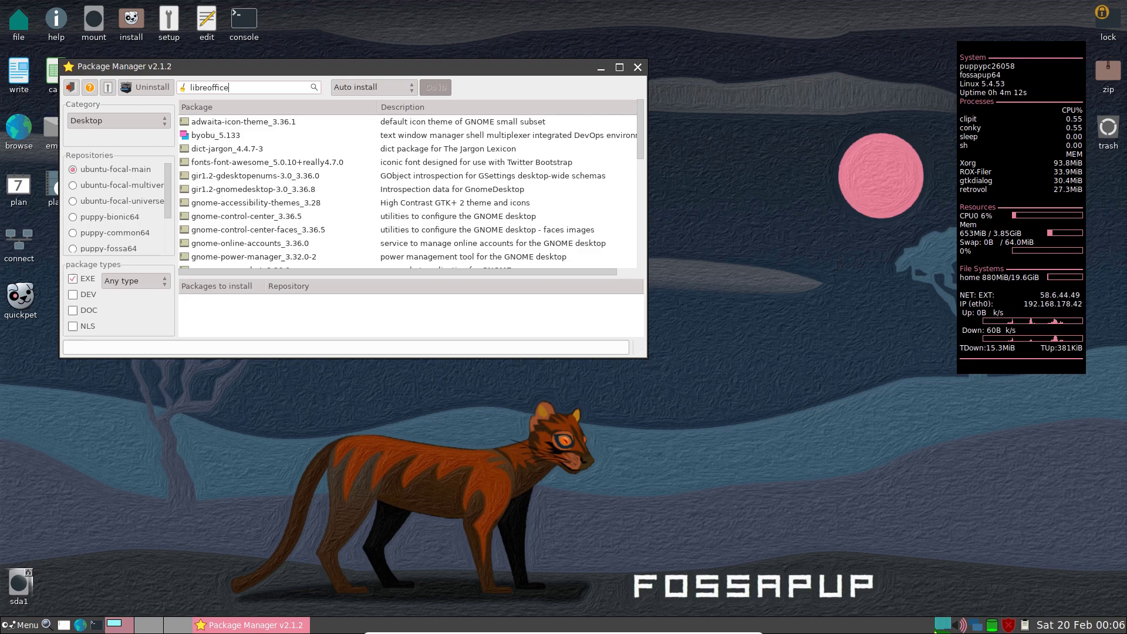
pyautogui.press('Return')
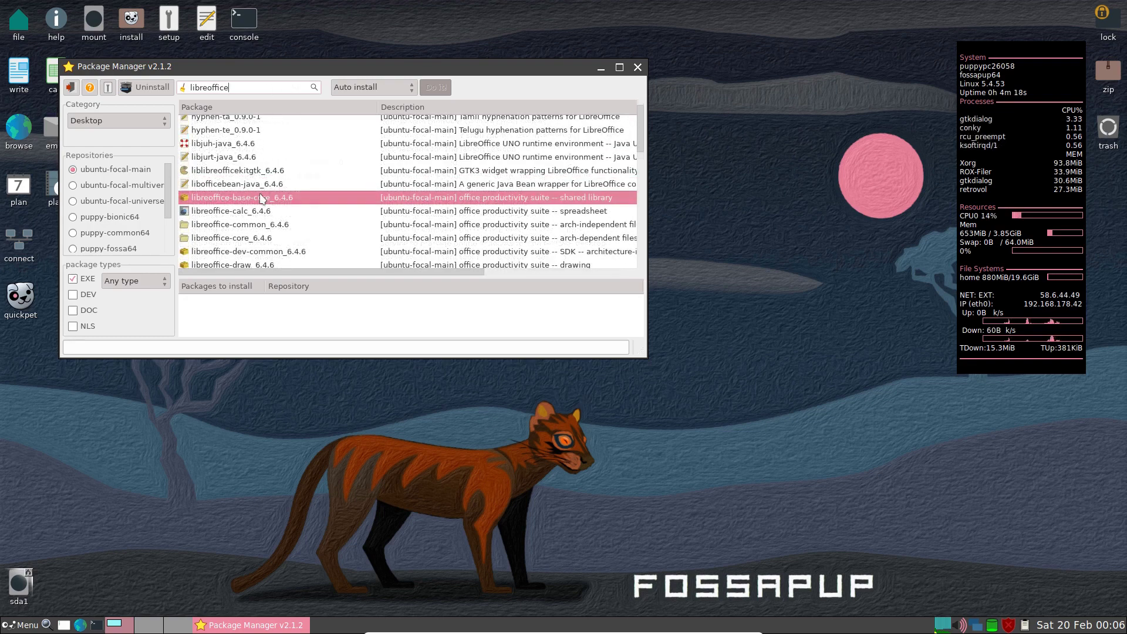
pyautogui.scroll(-6, 261, 200)
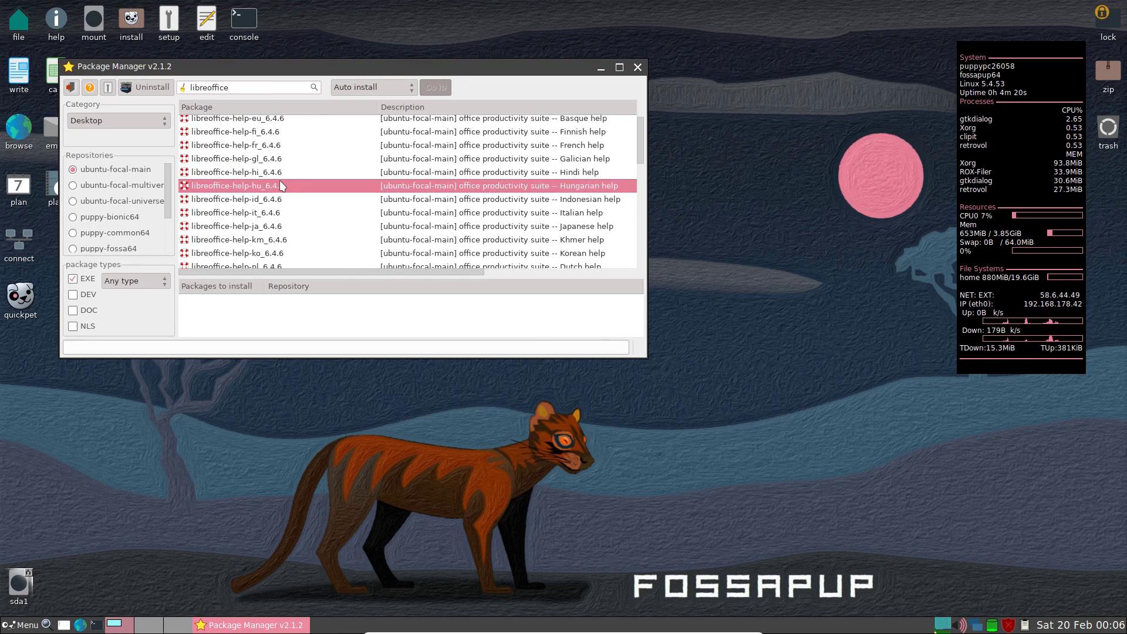
pyautogui.scroll(-10, 281, 186)
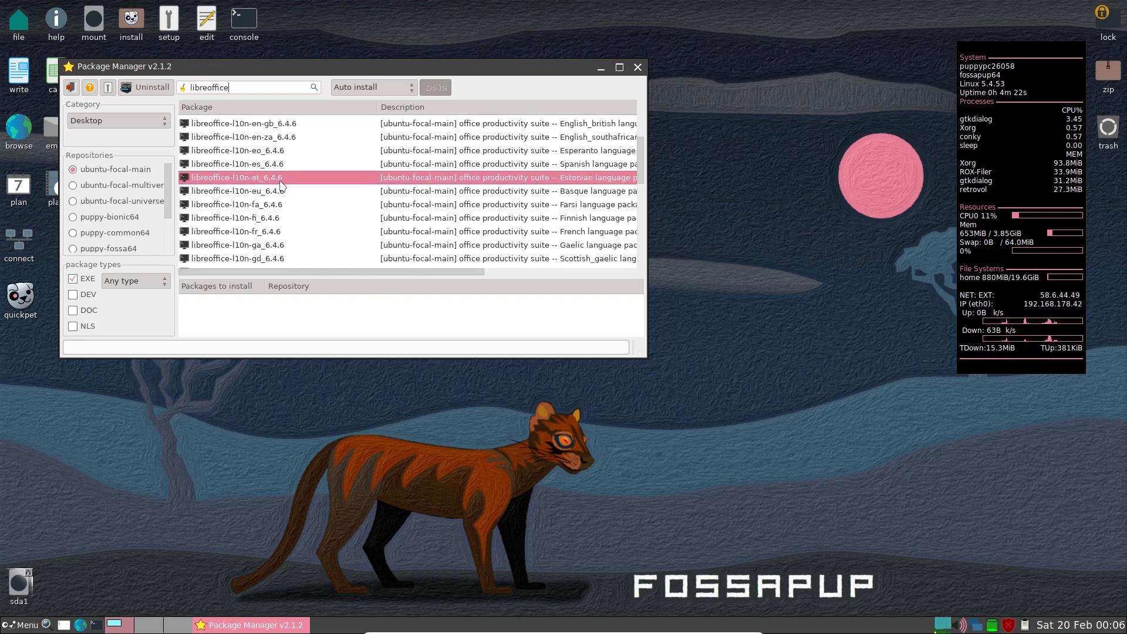
pyautogui.scroll(-10, 281, 185)
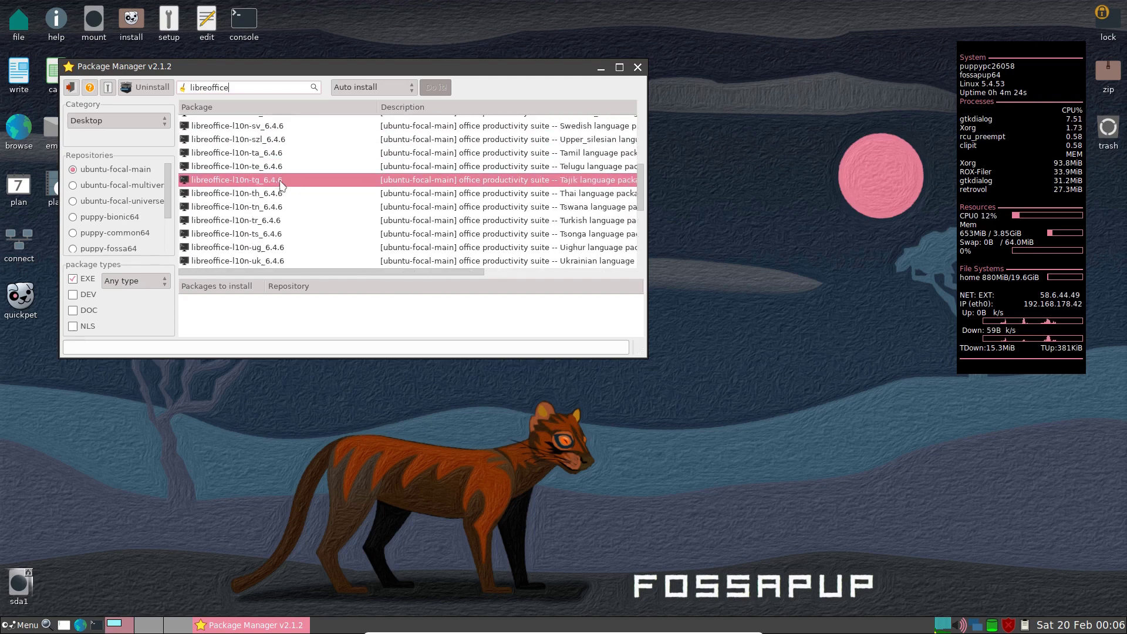
pyautogui.scroll(-8, 281, 185)
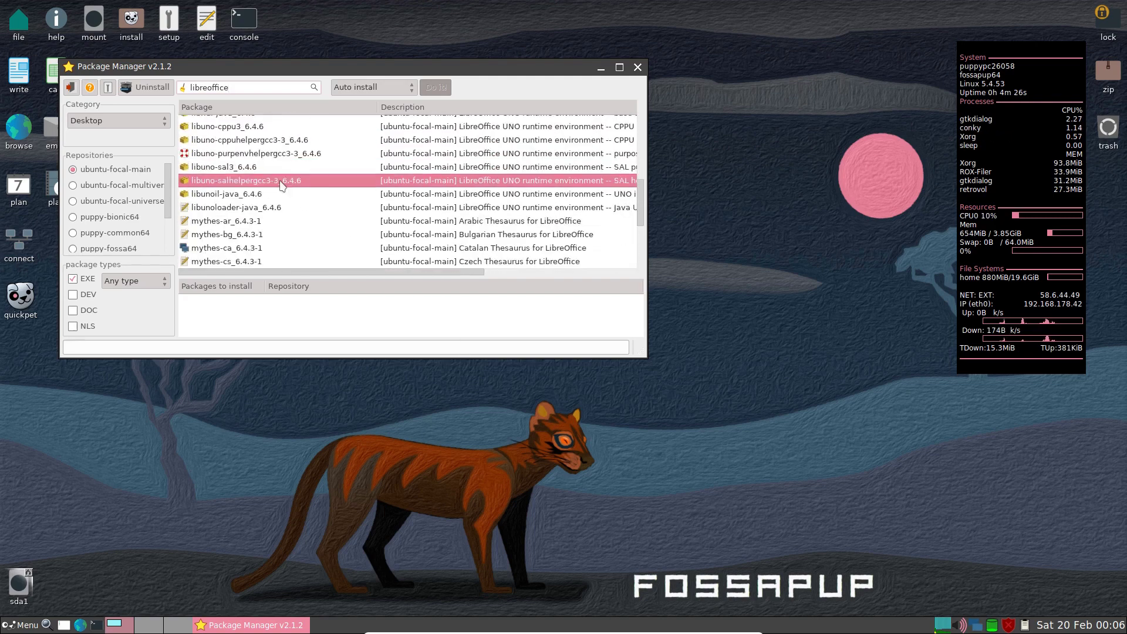
pyautogui.scroll(-7, 281, 185)
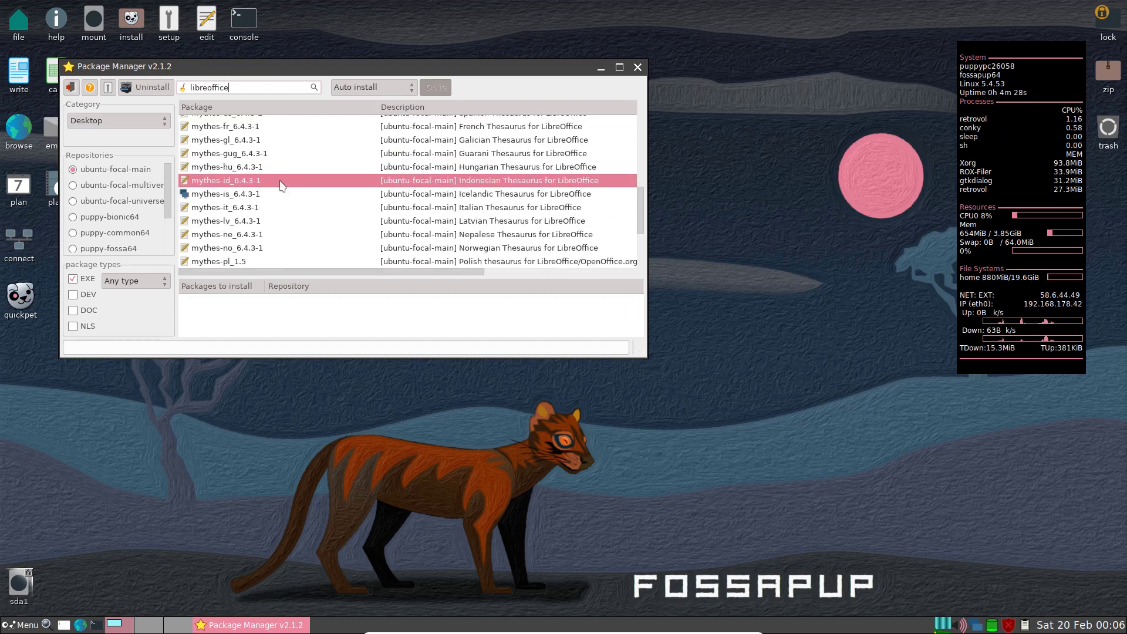
pyautogui.scroll(-8, 280, 185)
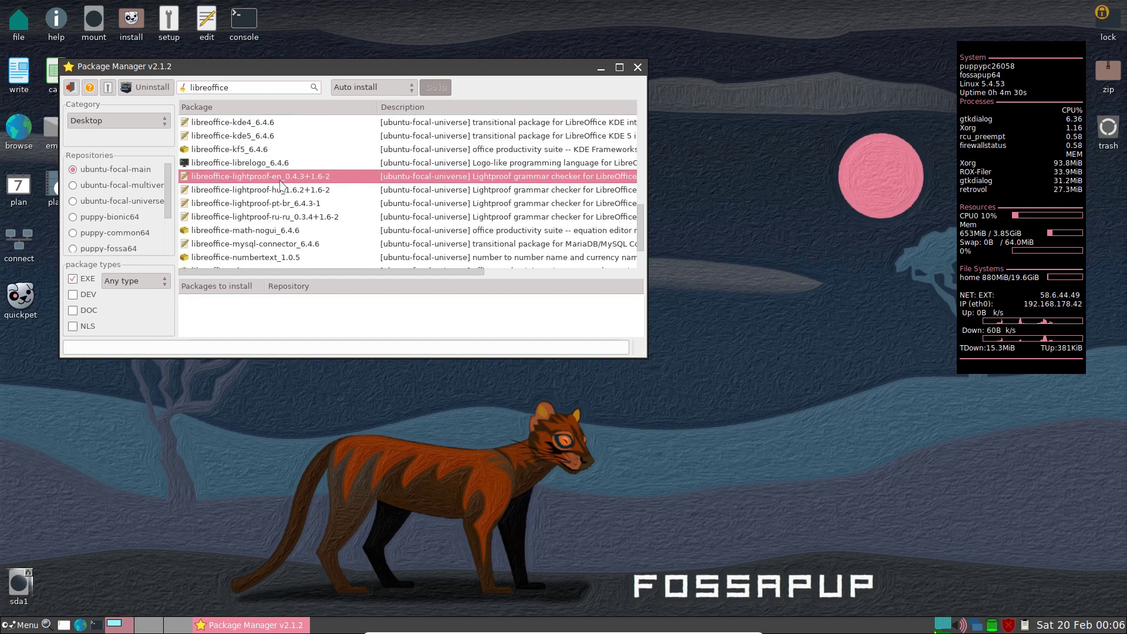
pyautogui.scroll(-8, 280, 185)
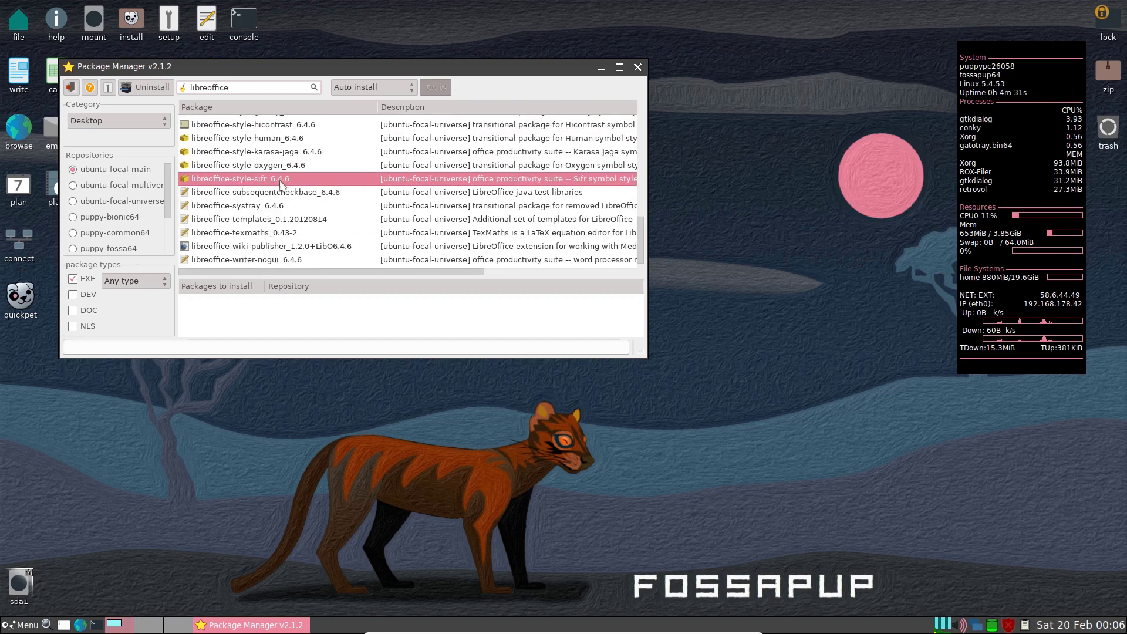
pyautogui.click(637, 67)
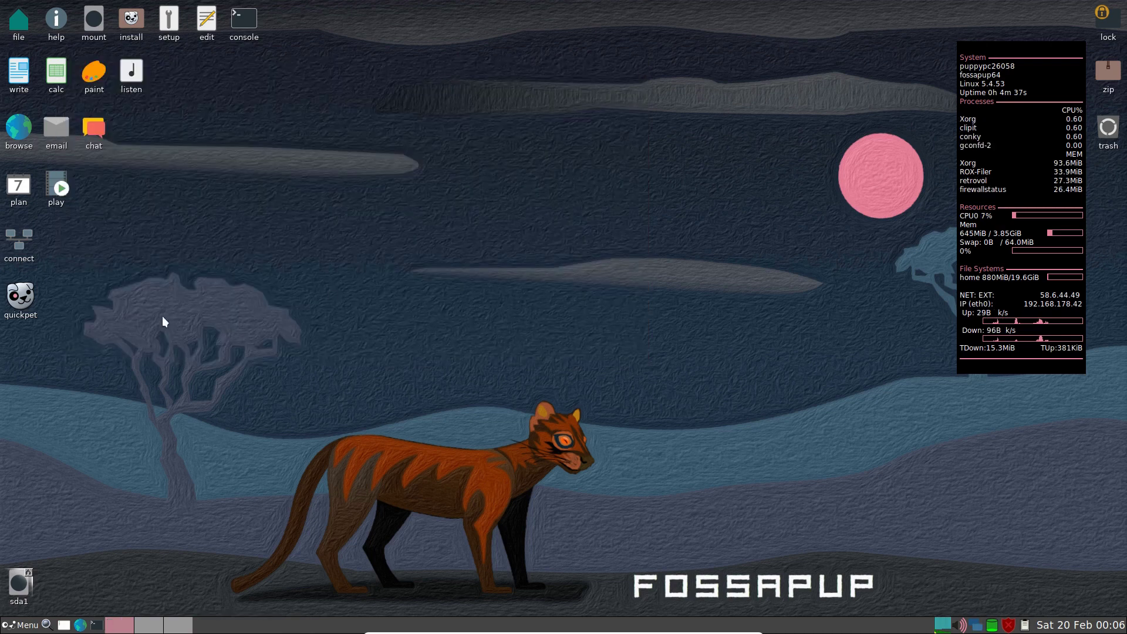
# - Launch LibreOffice 7.0 Calc from the Business menu
pyautogui.click(25, 625)
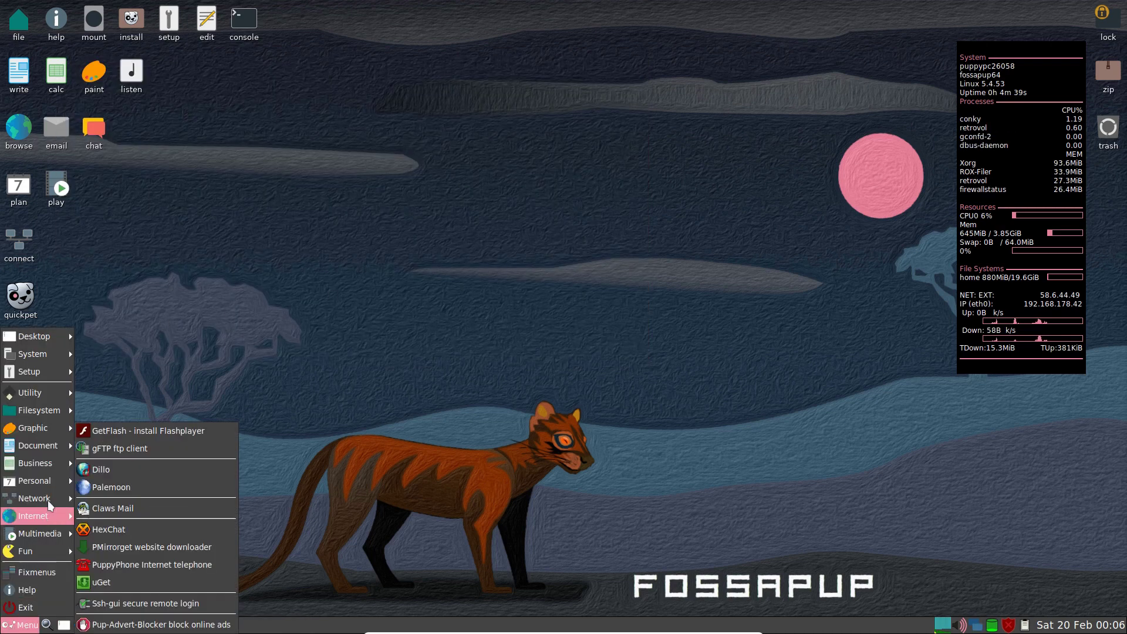
pyautogui.moveTo(51, 483)
pyautogui.moveTo(64, 464)
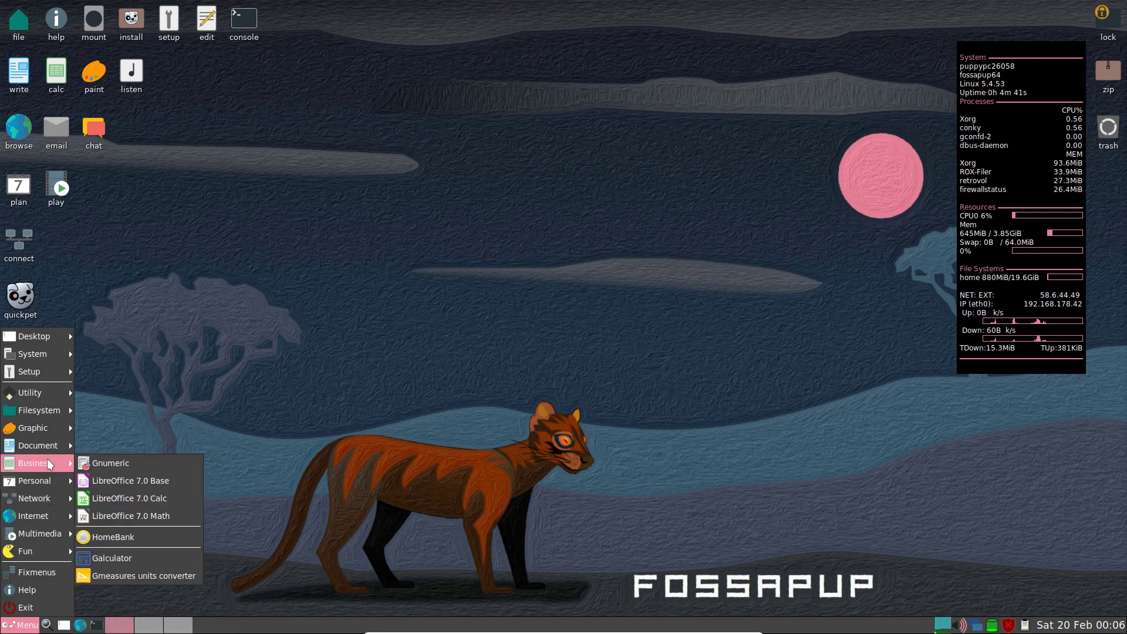
pyautogui.click(178, 498)
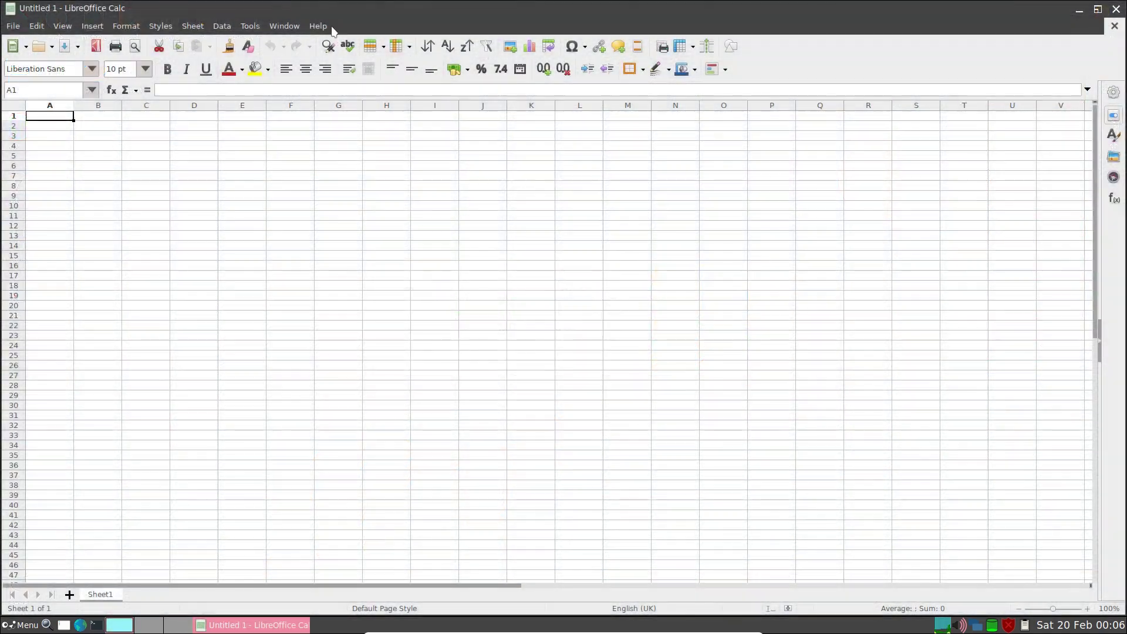
# - Check Help > About LibreOffice shows version 7.0.1.2, then close it
pyautogui.click(323, 24)
pyautogui.click(346, 224)
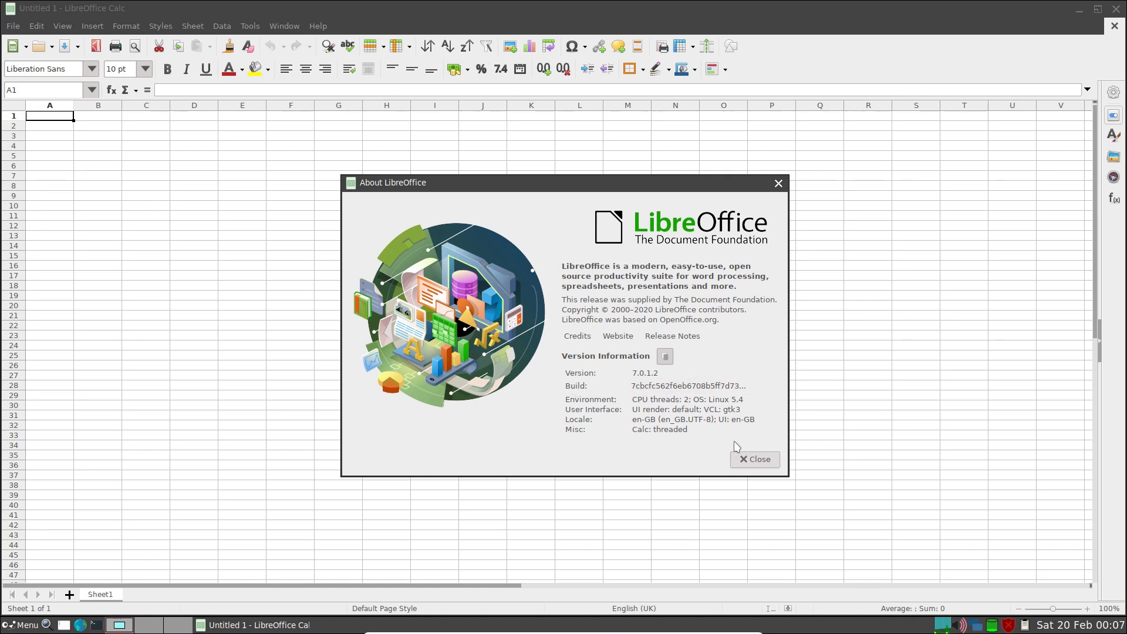
pyautogui.click(760, 459)
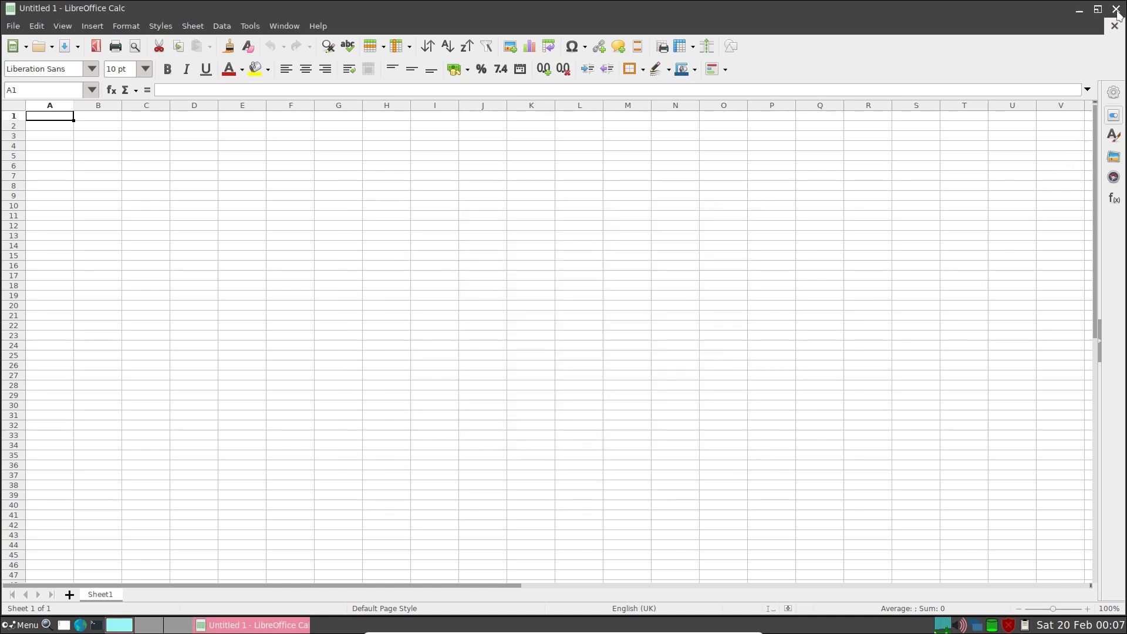
# - Close LibreOffice Calc, leaving the applications menu closed
pyautogui.click(1114, 9)
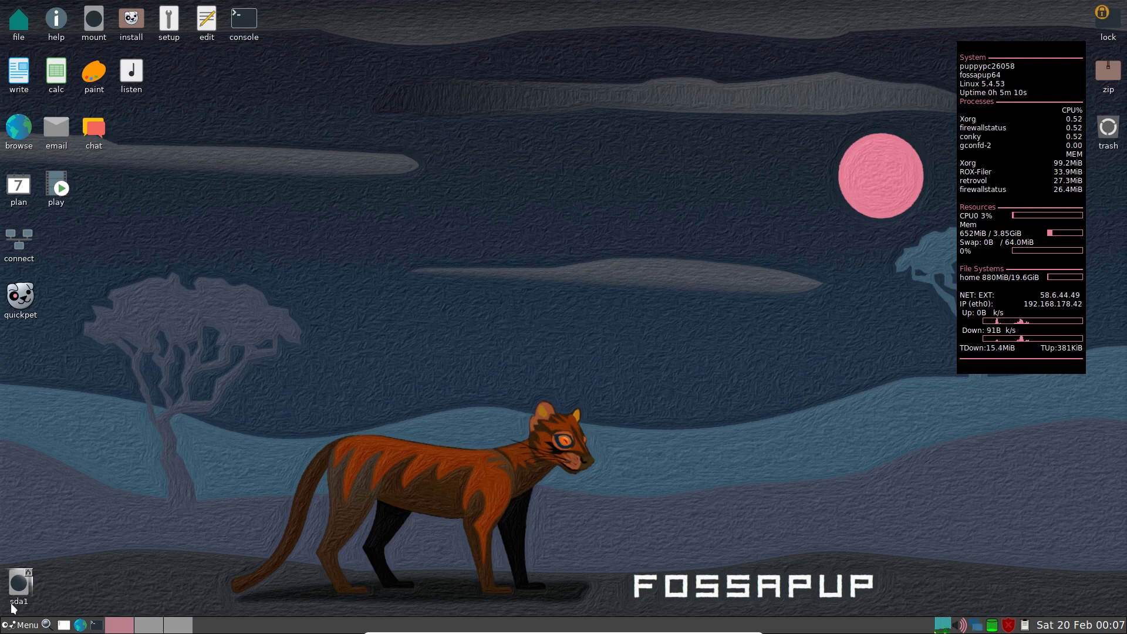
pyautogui.click(25, 623)
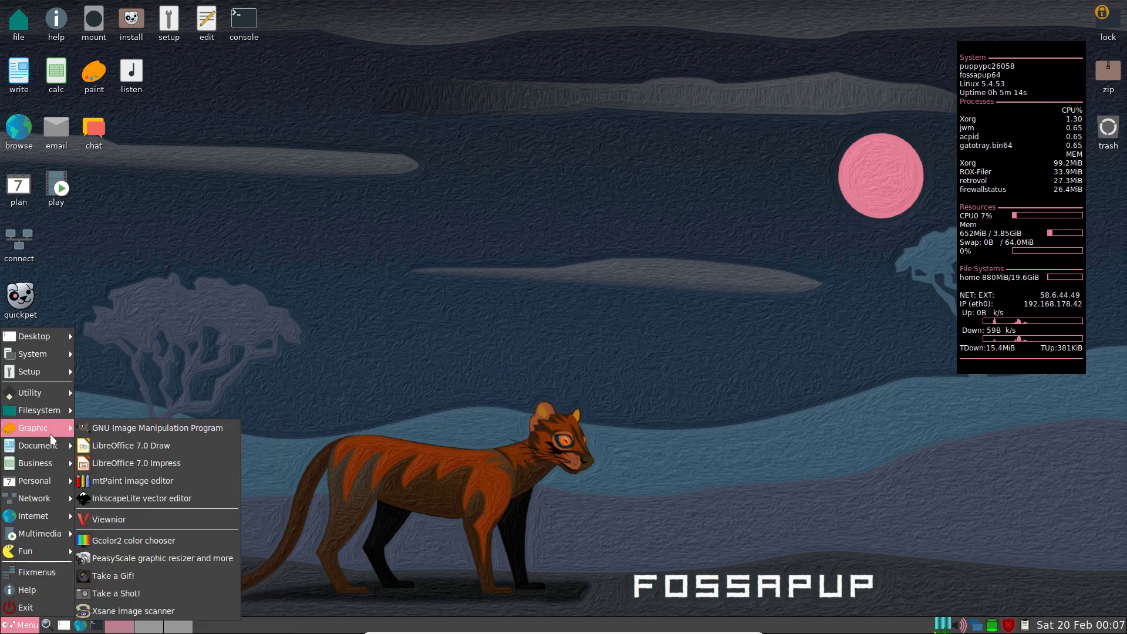
pyautogui.click(101, 370)
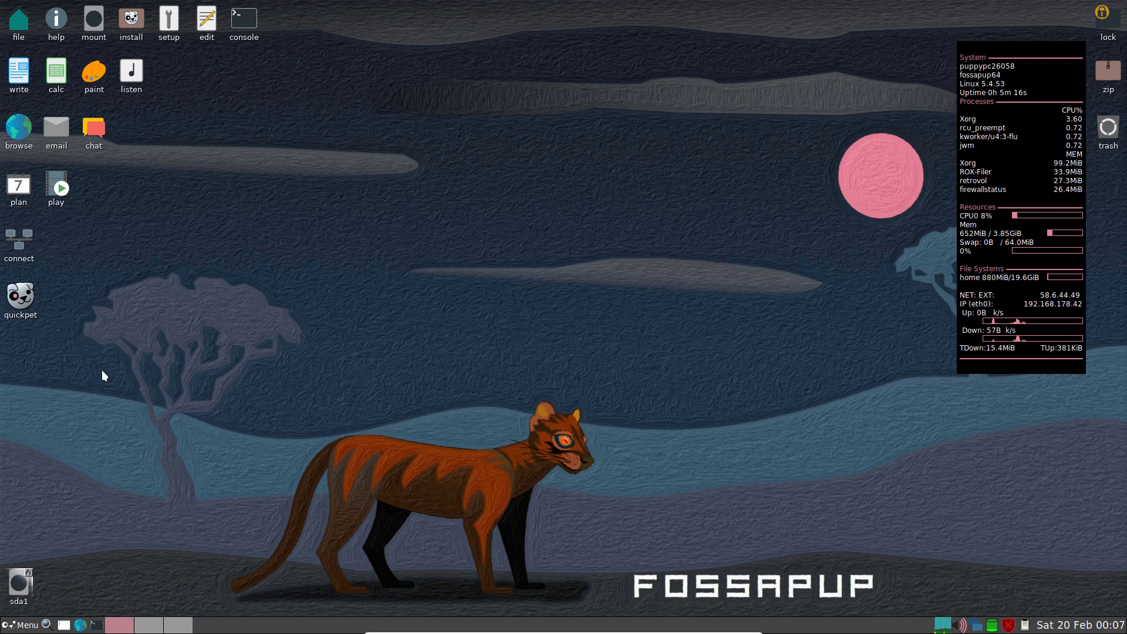
# - Open Quickpet, view its office apps including libreoffice, then cancel out
pyautogui.doubleClick(20, 298)
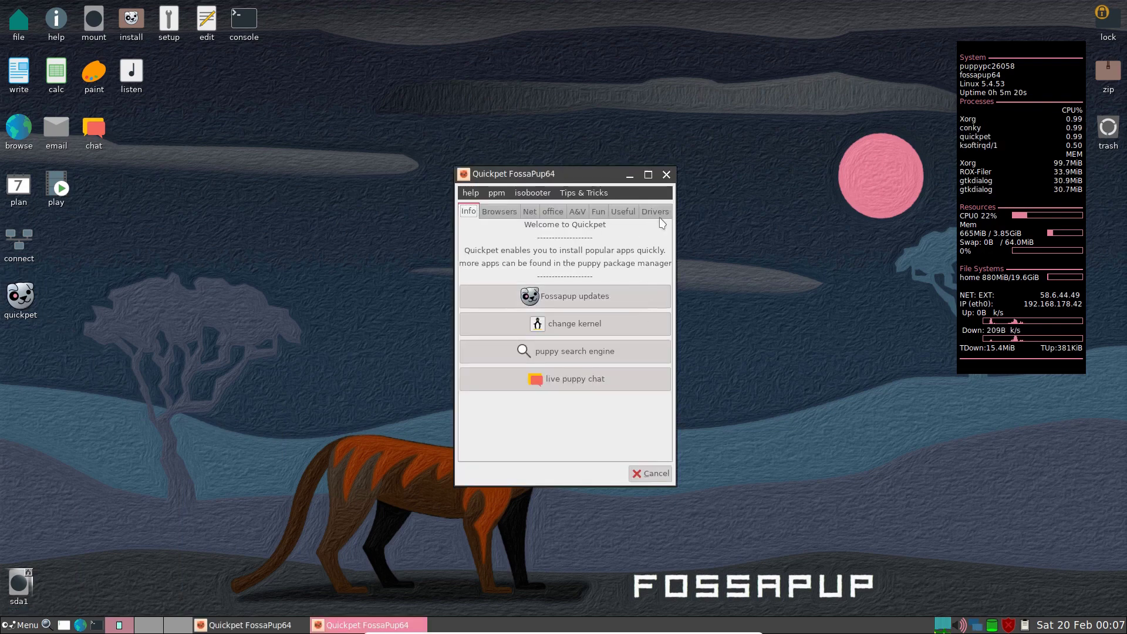
pyautogui.click(658, 475)
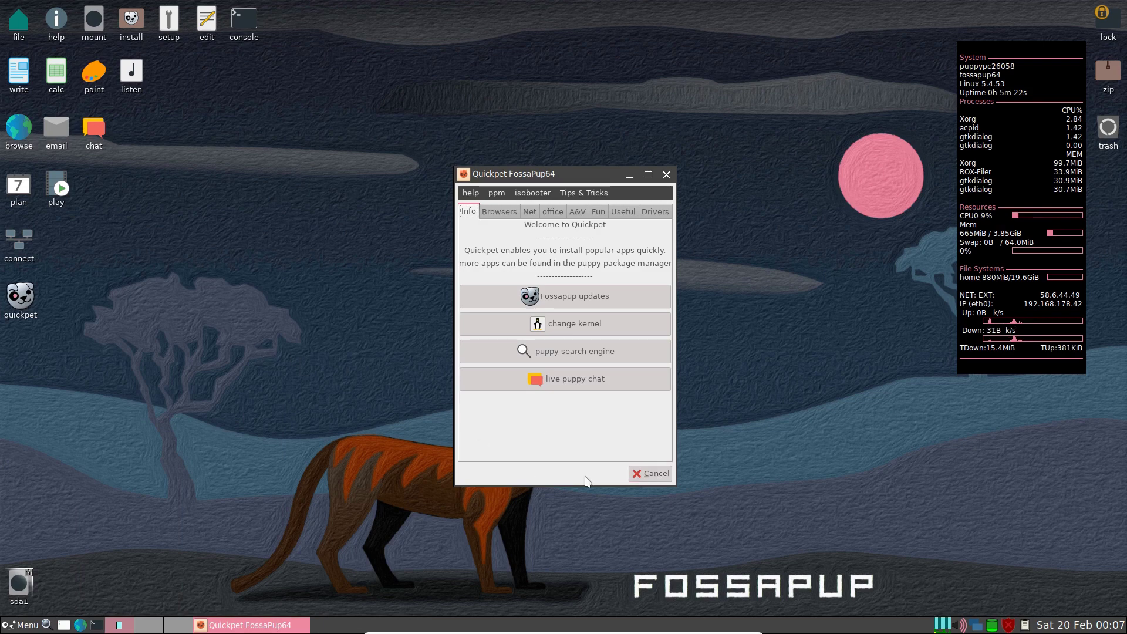
pyautogui.click(650, 473)
pyautogui.doubleClick(21, 297)
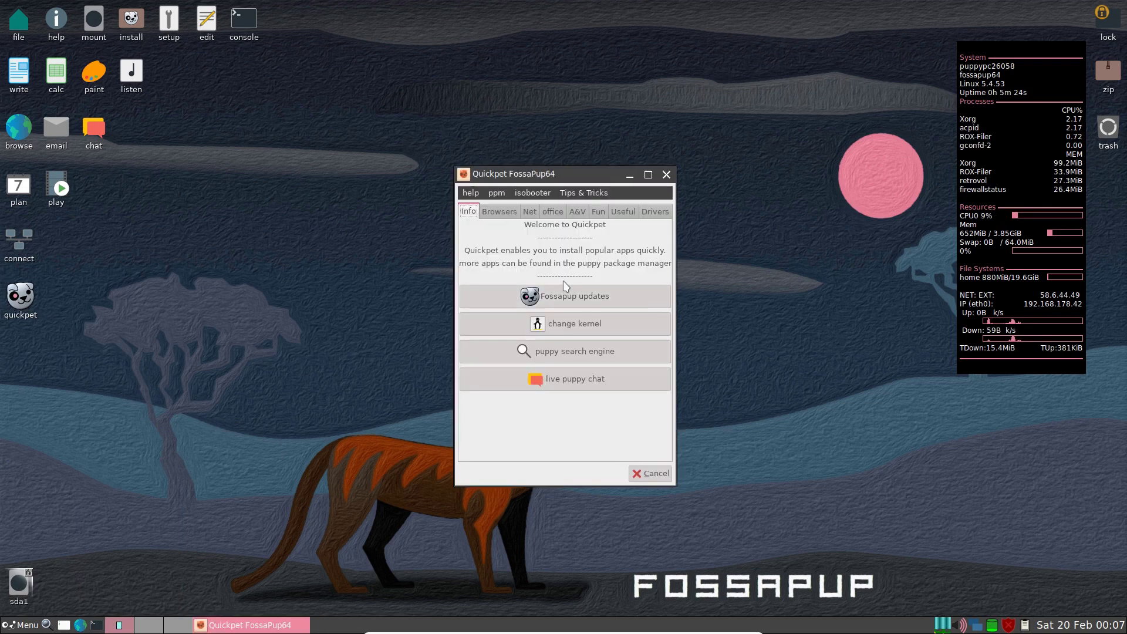
pyautogui.click(553, 211)
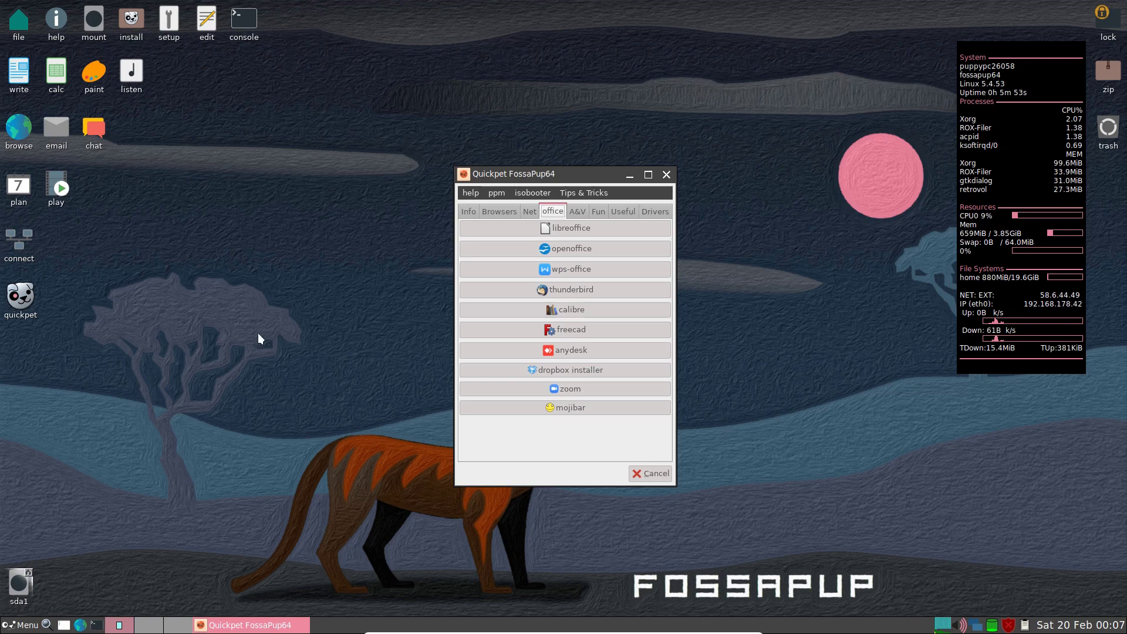
pyautogui.click(649, 473)
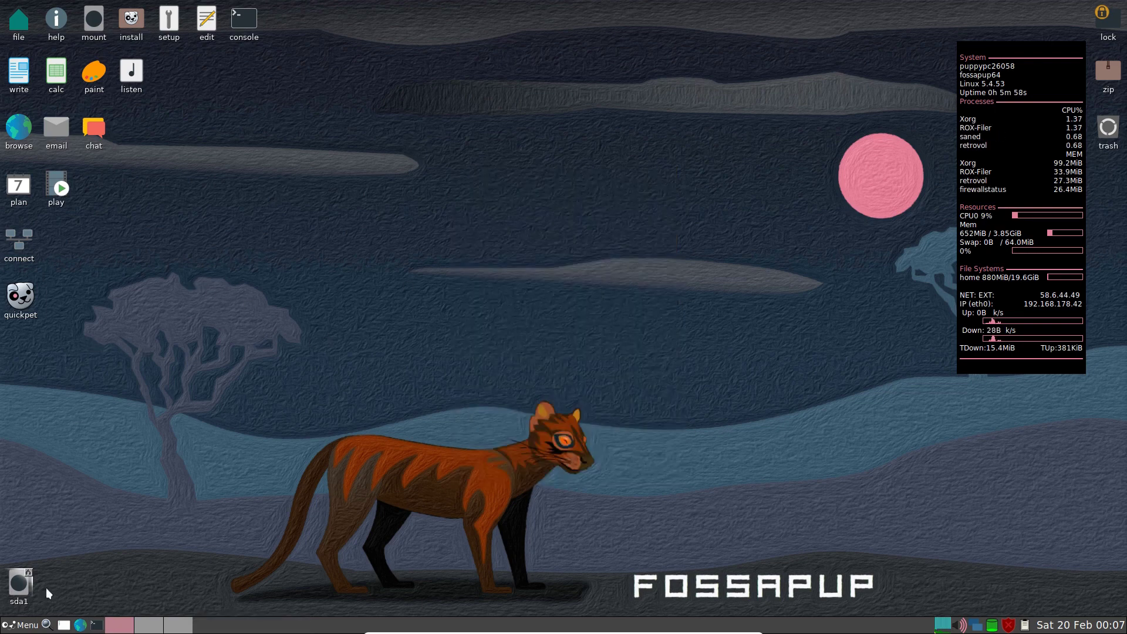
# - Launch SFS-Load on-the-fly from the Setup section of the main menu
pyautogui.click(23, 625)
pyautogui.moveTo(29, 380)
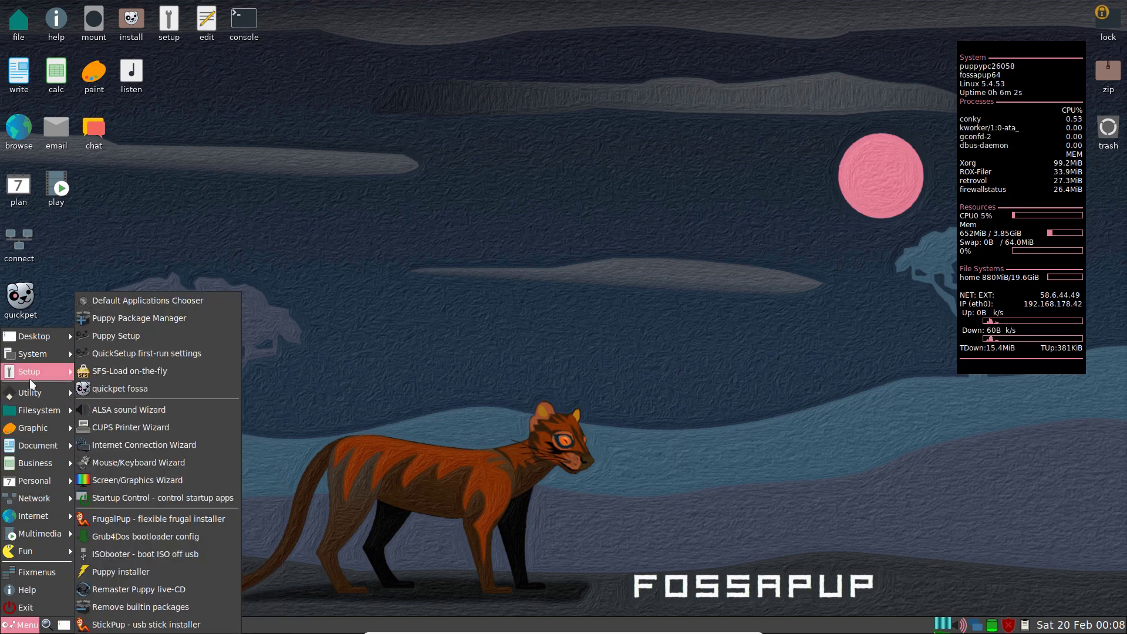
pyautogui.click(19, 626)
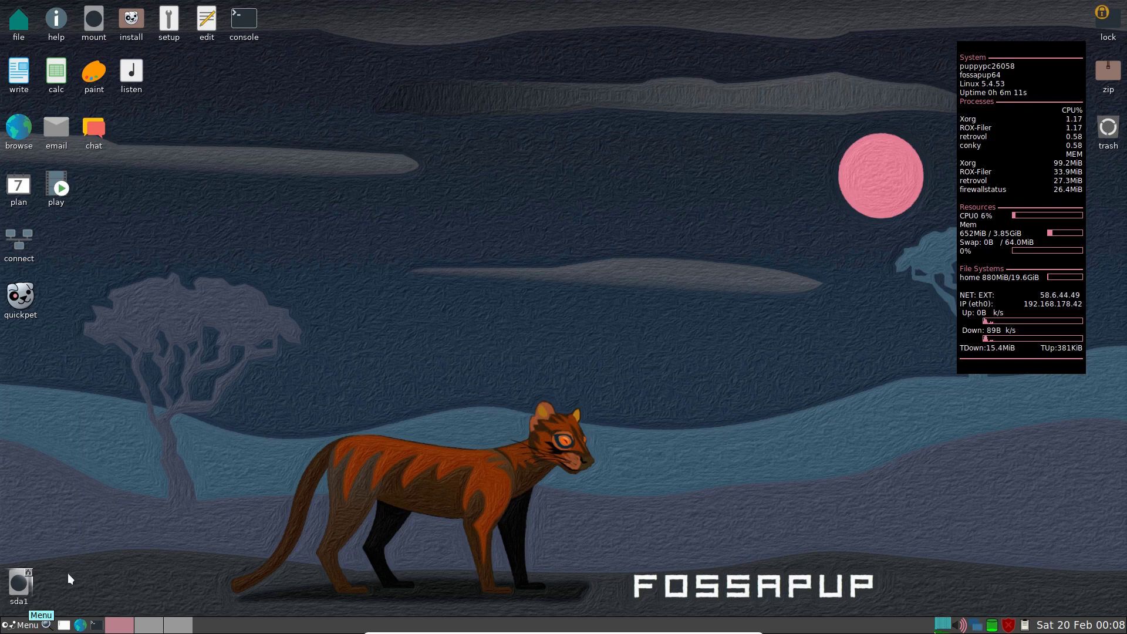
pyautogui.click(21, 625)
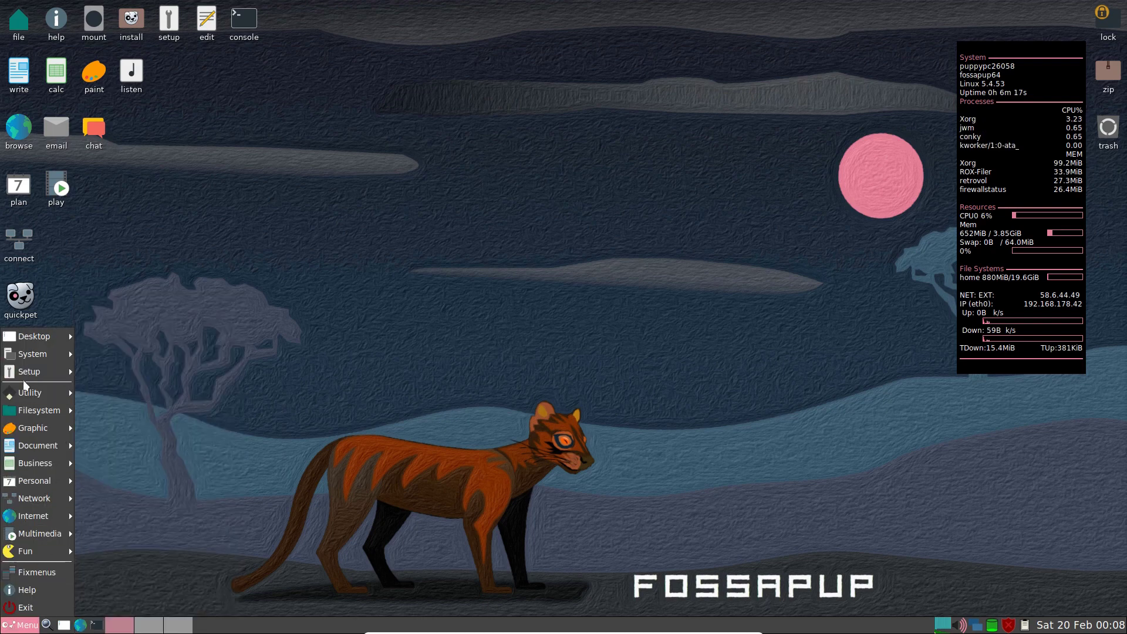
pyautogui.moveTo(26, 371)
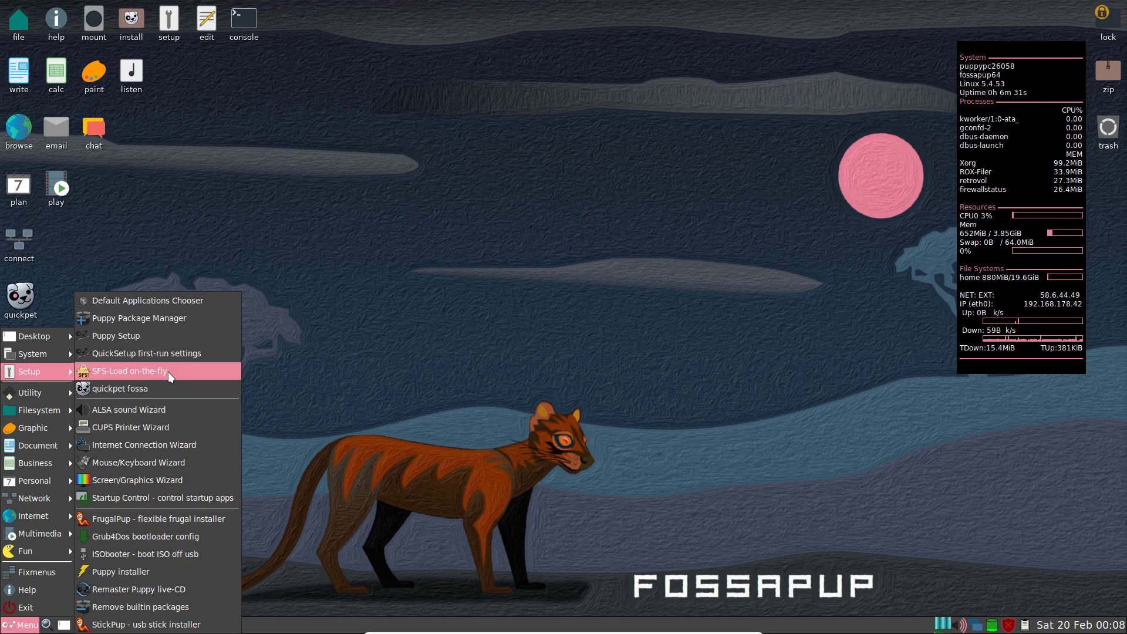
pyautogui.click(193, 375)
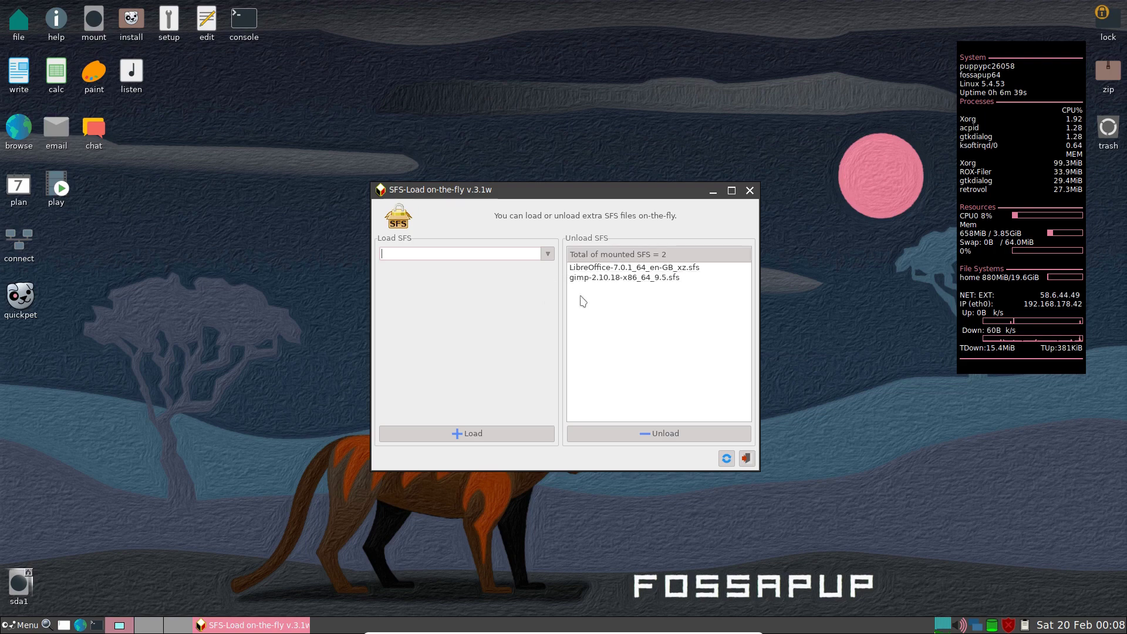
# - Unload LibreOffice-7.0.1_64_en-GB_xz.sfs and close SFS-Load on-the-fly
pyautogui.click(612, 267)
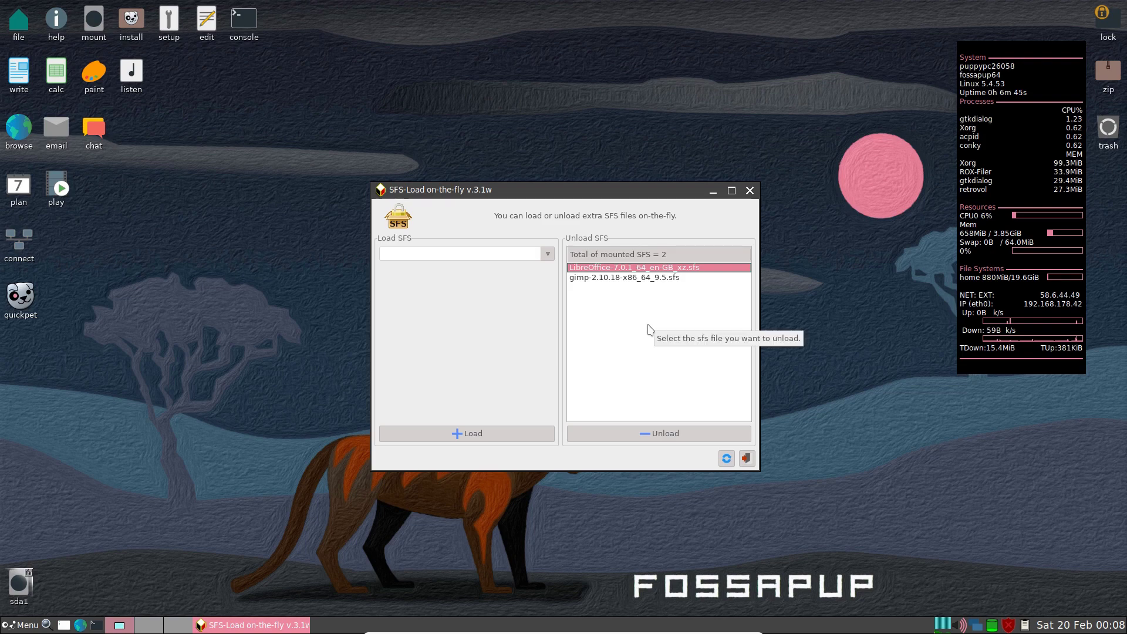
pyautogui.click(671, 437)
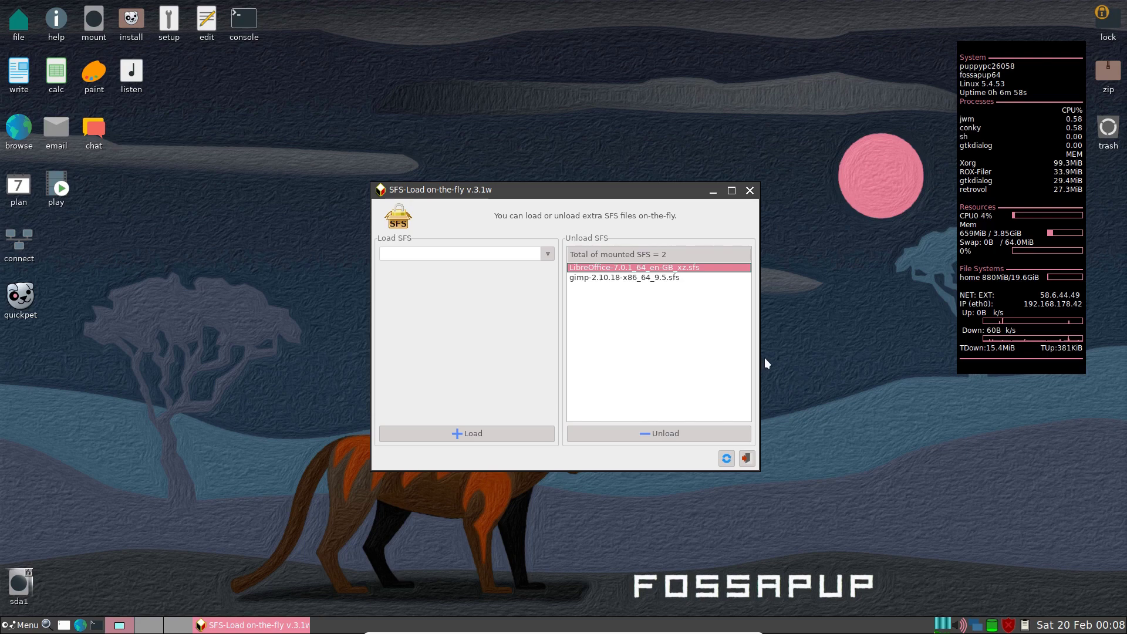
pyautogui.click(749, 191)
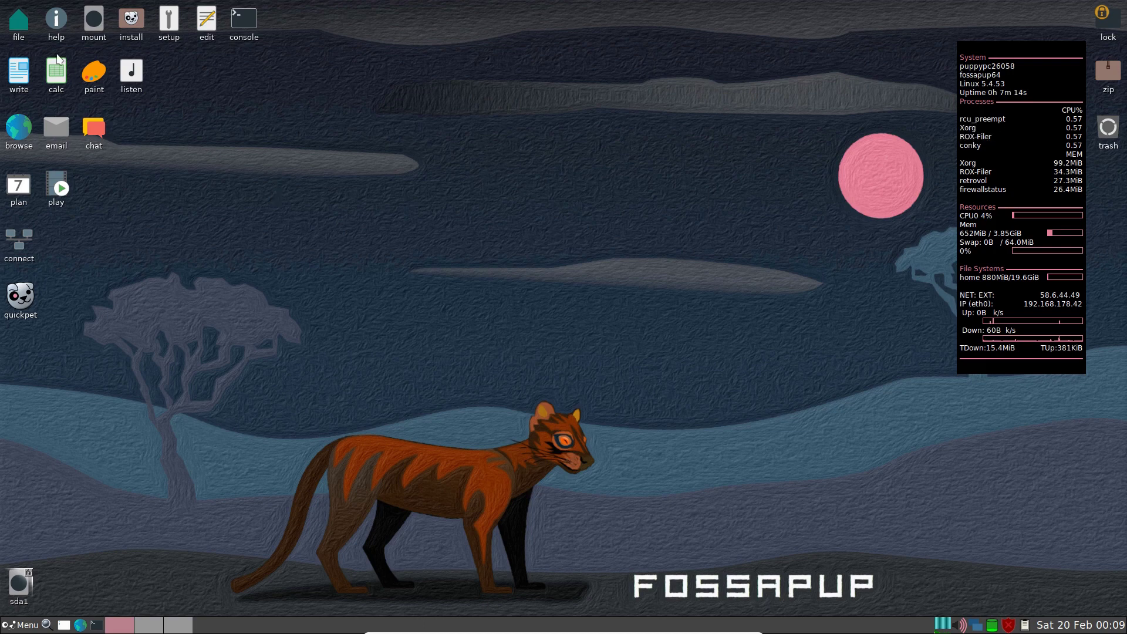
# - Open the home folder from the 'file' desktop icon and drag its window to the screen centre
pyautogui.click(20, 25)
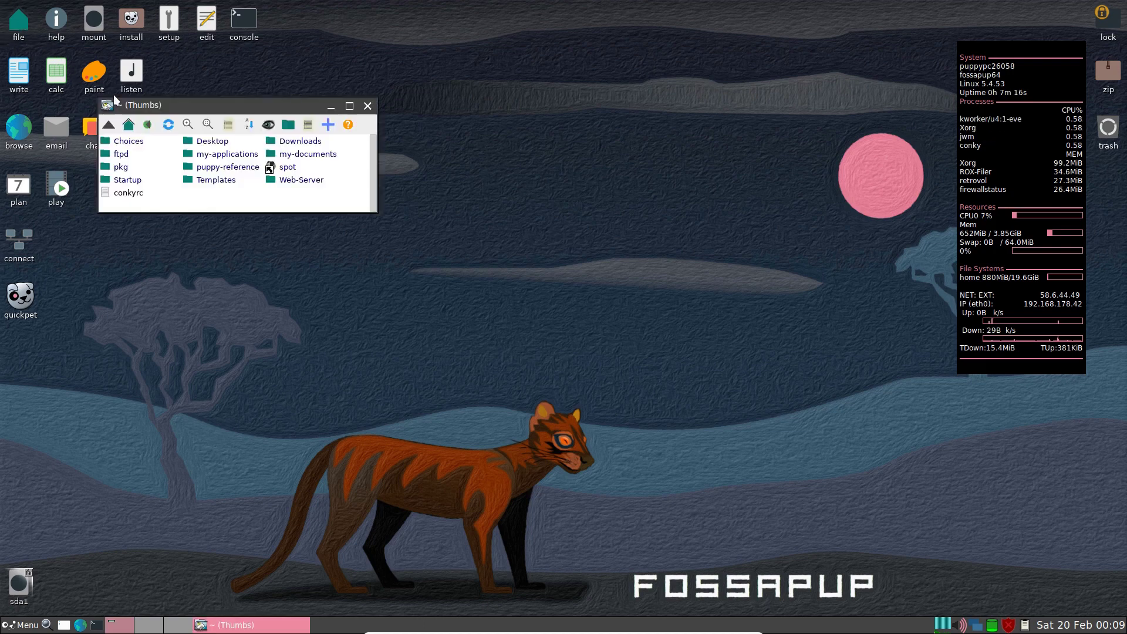
pyautogui.moveTo(241, 104); pyautogui.dragTo(500, 166)
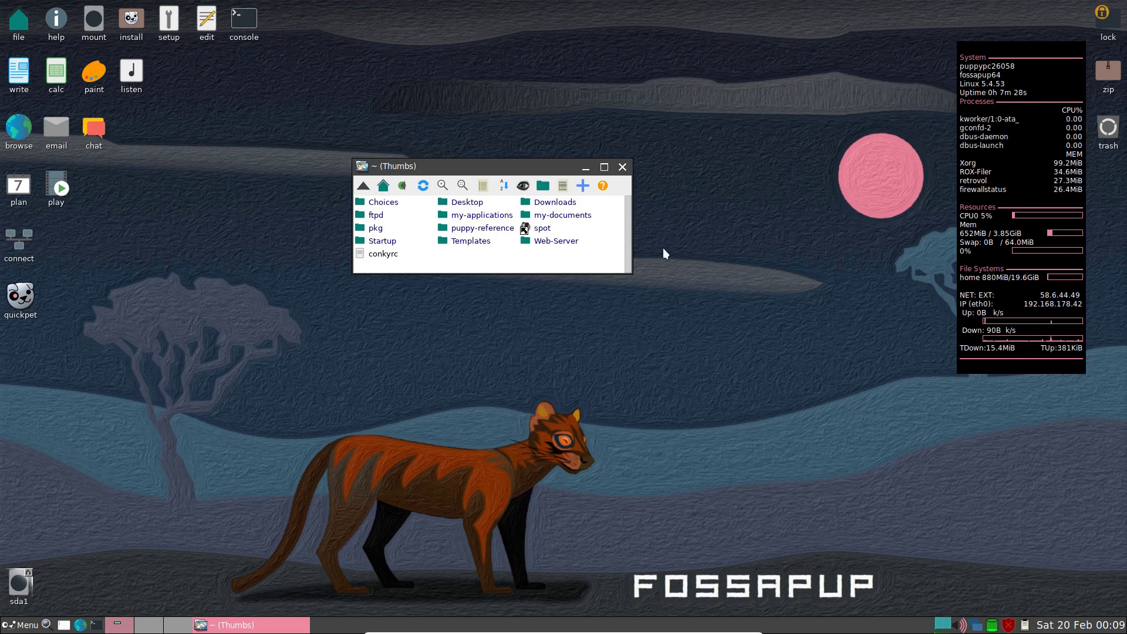
pyautogui.moveTo(564, 632)
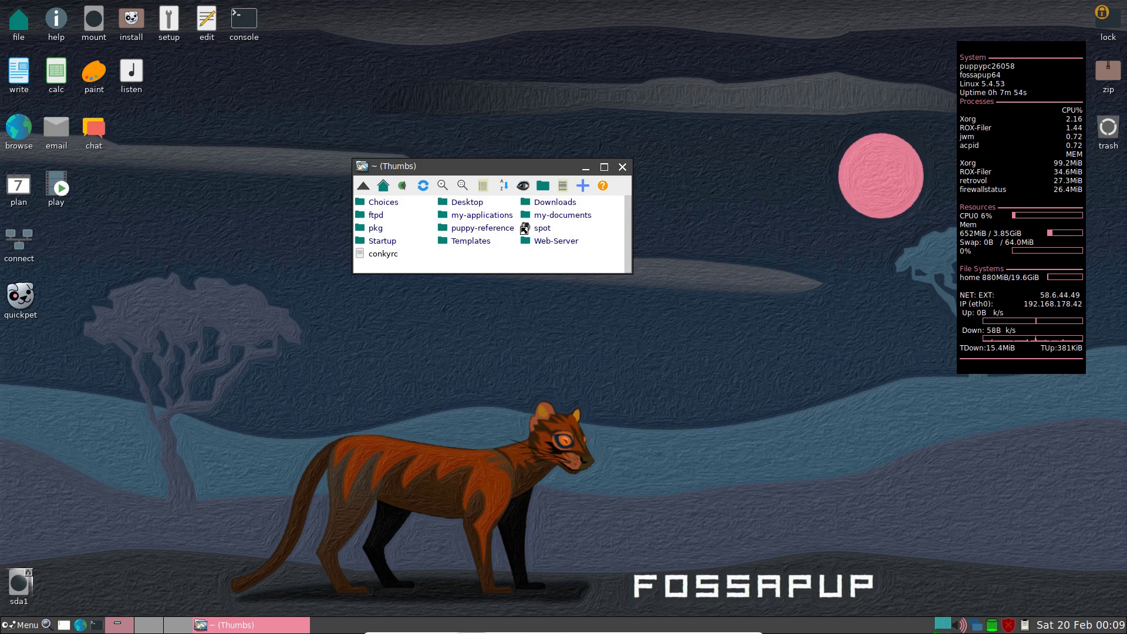
pyautogui.moveTo(404, 630)
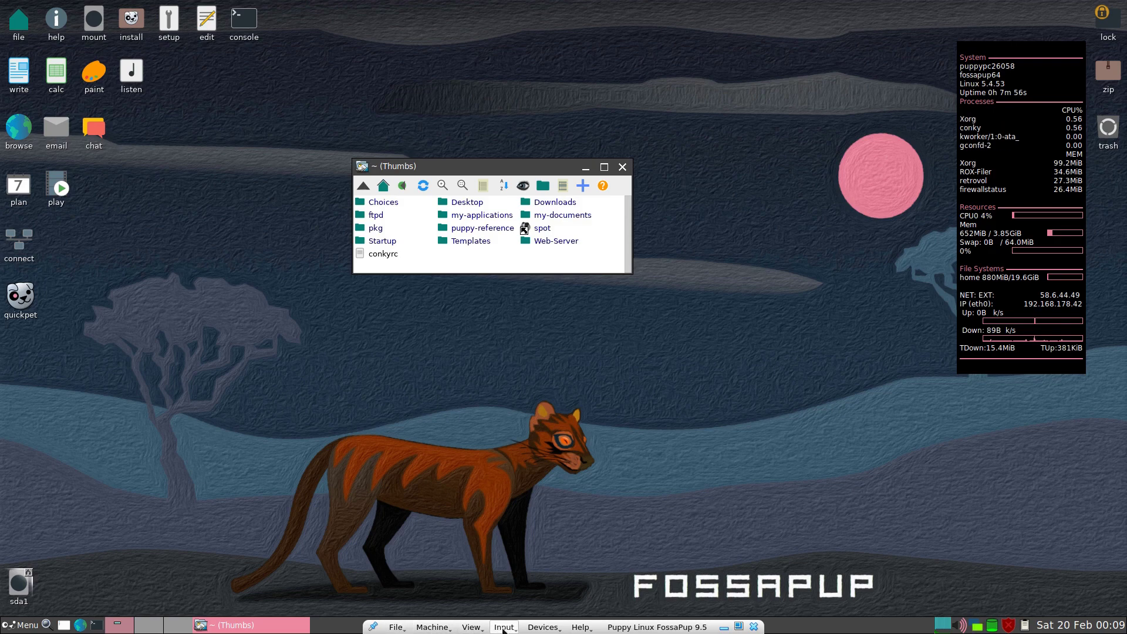
# - Look at the machine's USB Settings from the Devices > USB menu, then dismiss them unchanged
pyautogui.click(542, 627)
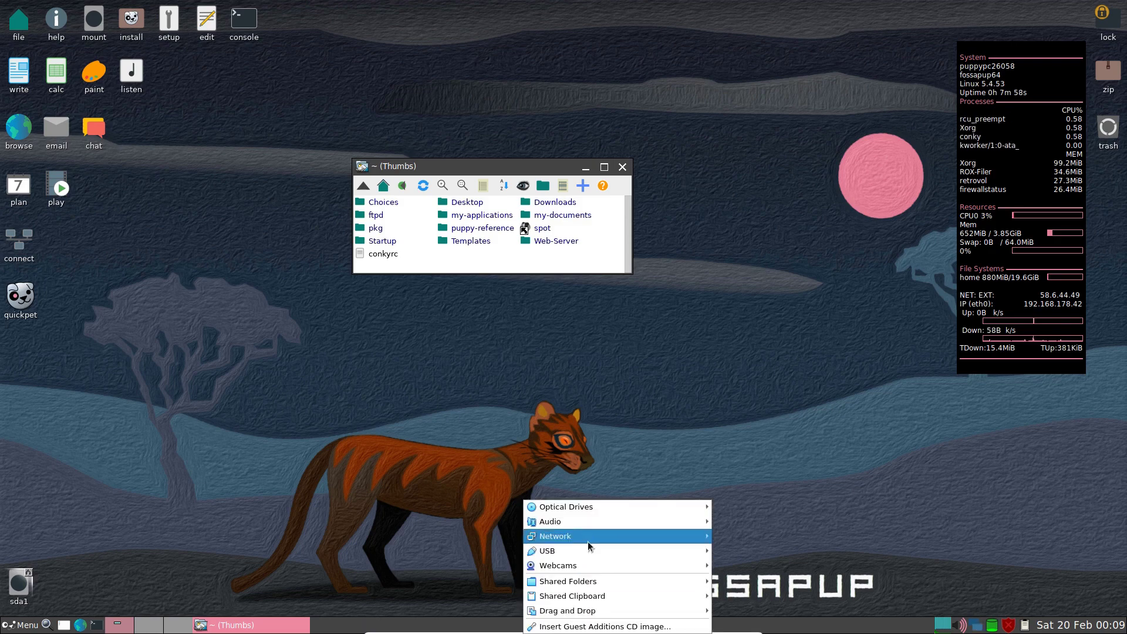
pyautogui.moveTo(645, 551)
pyautogui.click(736, 553)
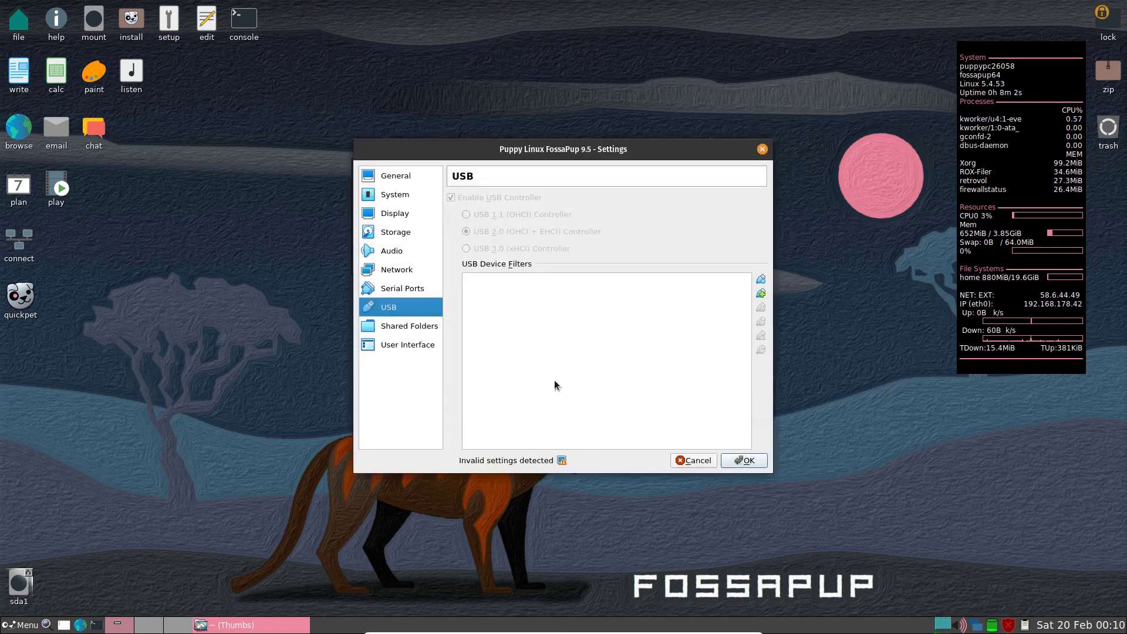
pyautogui.press('Escape')
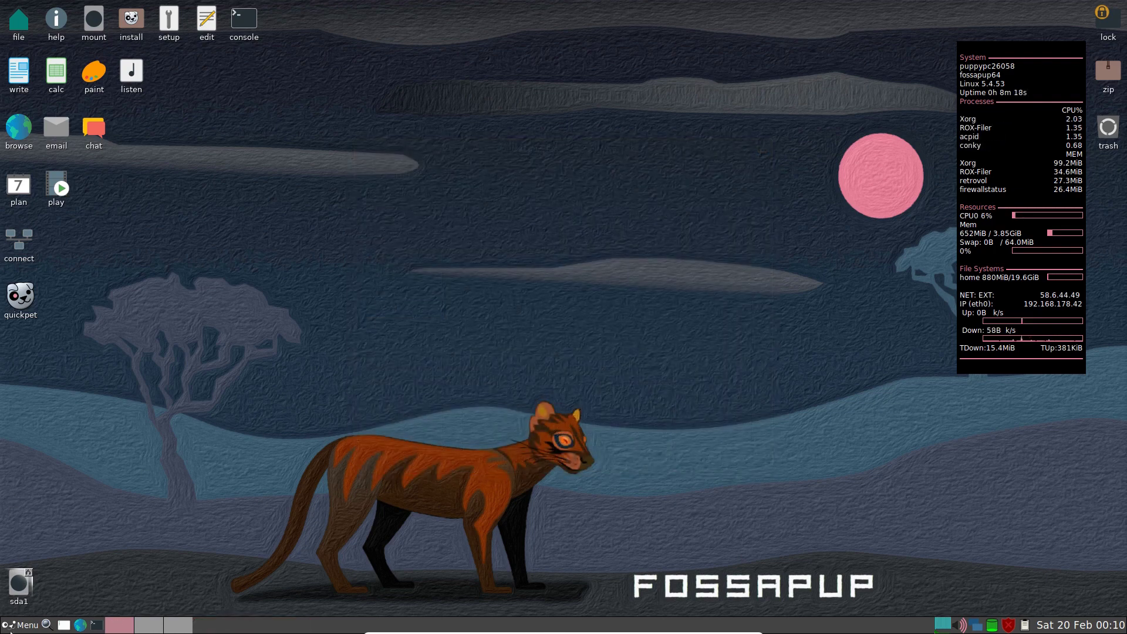
# - Shut down the FossaPup64 guest via Menu > Exit > Shut Down
pyautogui.click(21, 620)
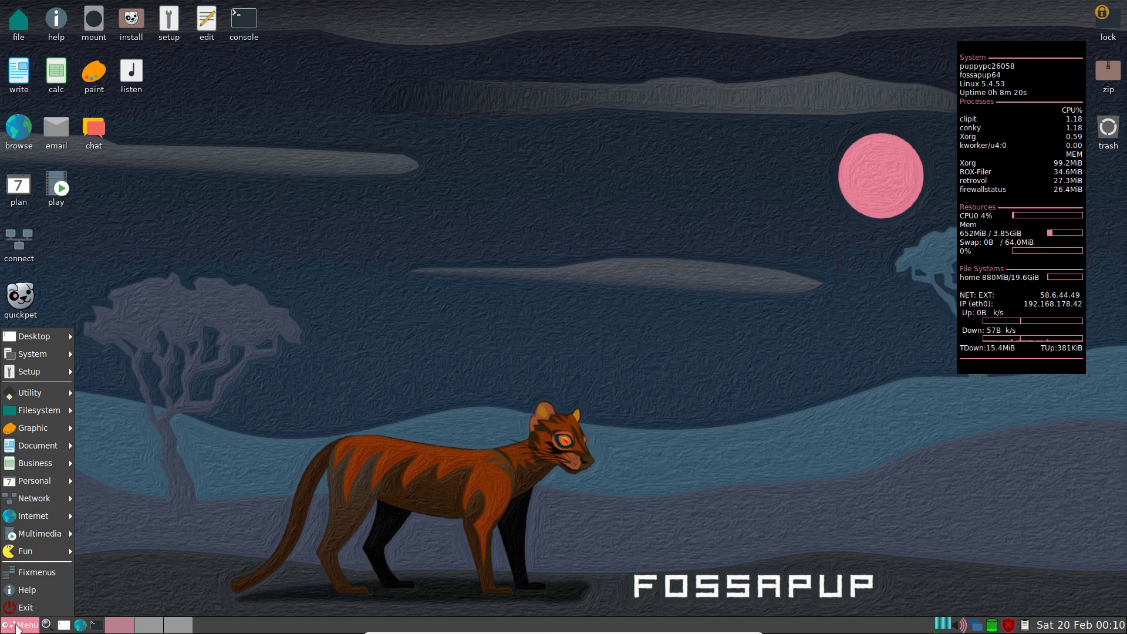
pyautogui.click(23, 609)
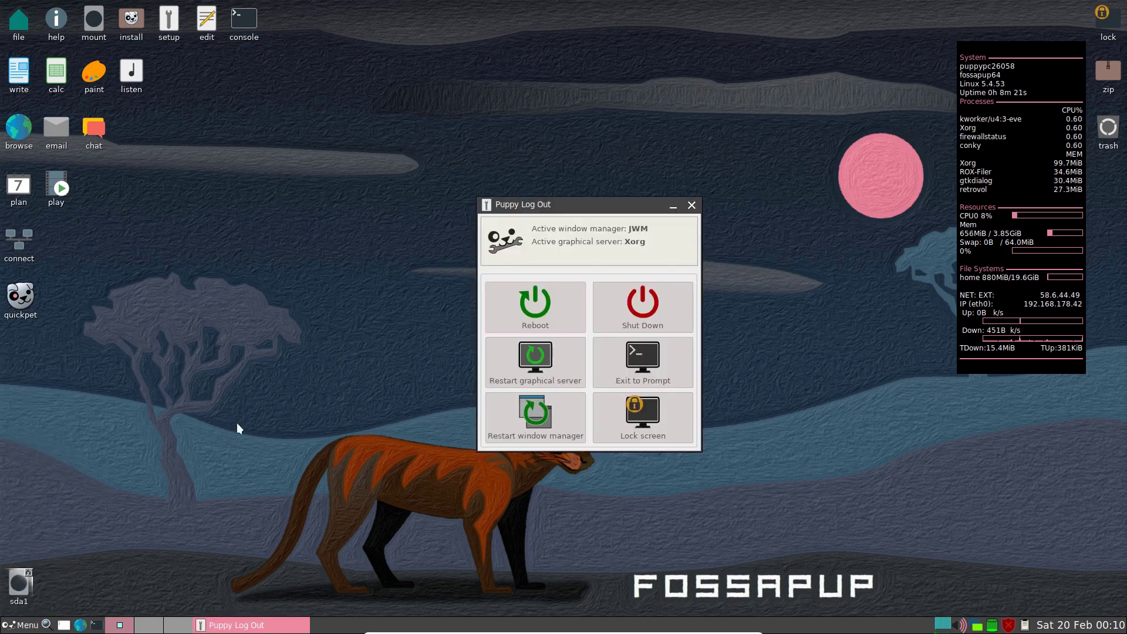
pyautogui.click(619, 305)
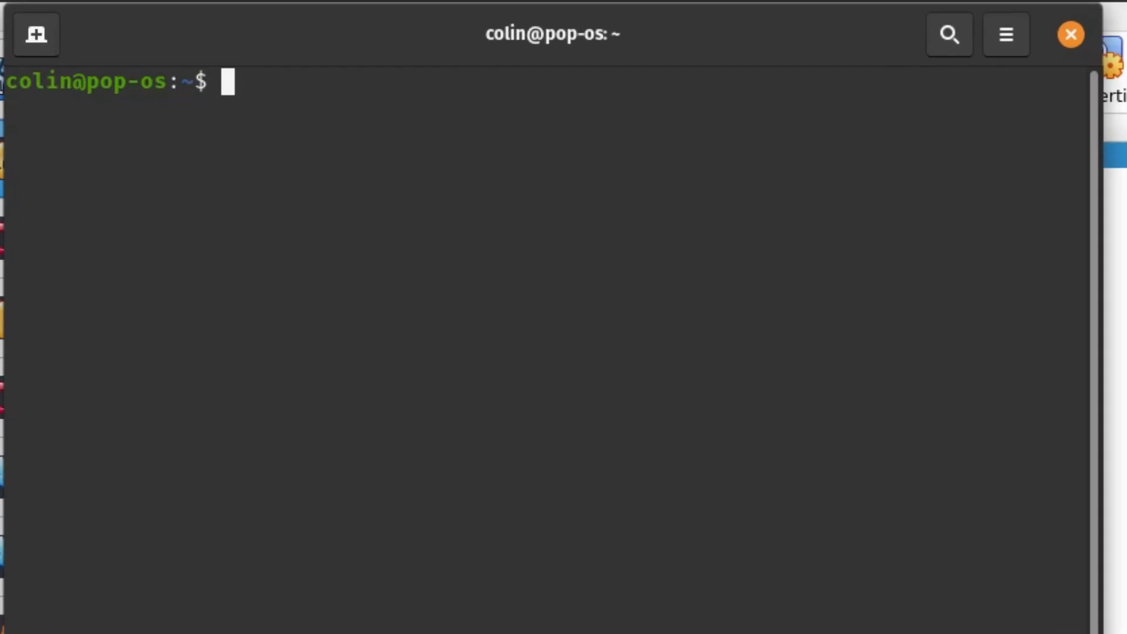
# - Run 'sudo groupadd vboxsf' and authenticate with the administrator password
pyautogui.write('su')
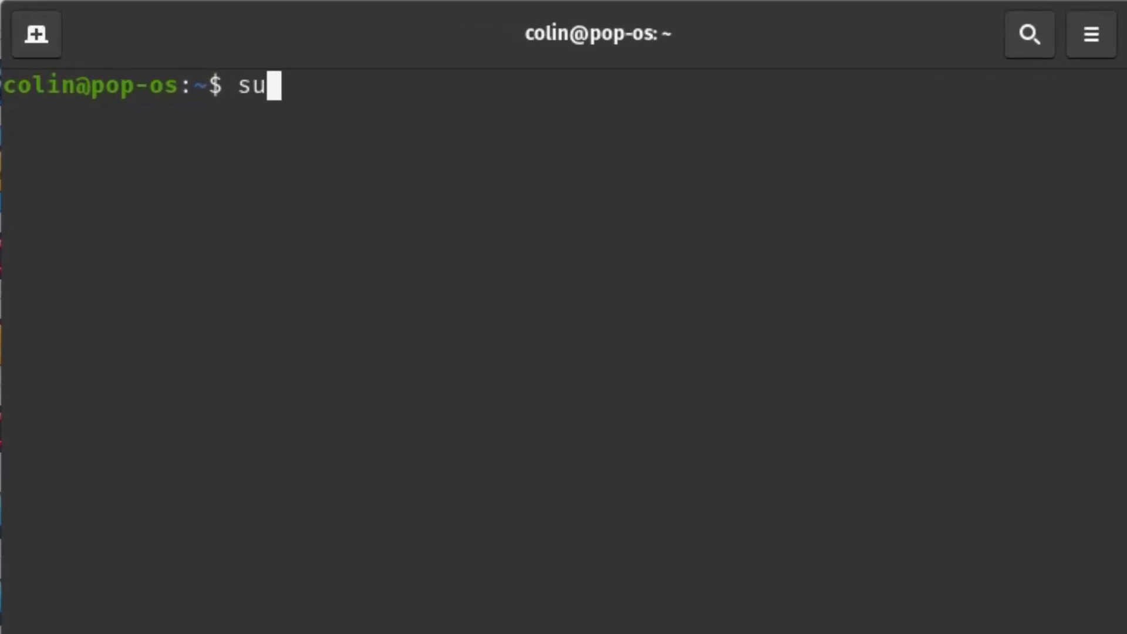
pyautogui.write('do g')
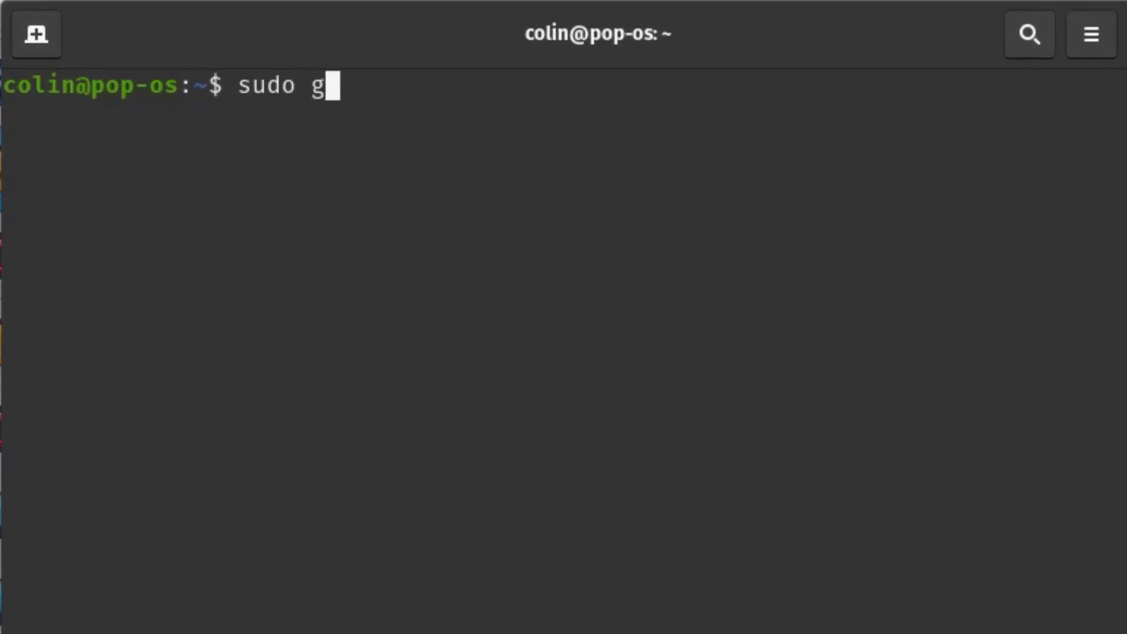
pyautogui.write('roupadd ')
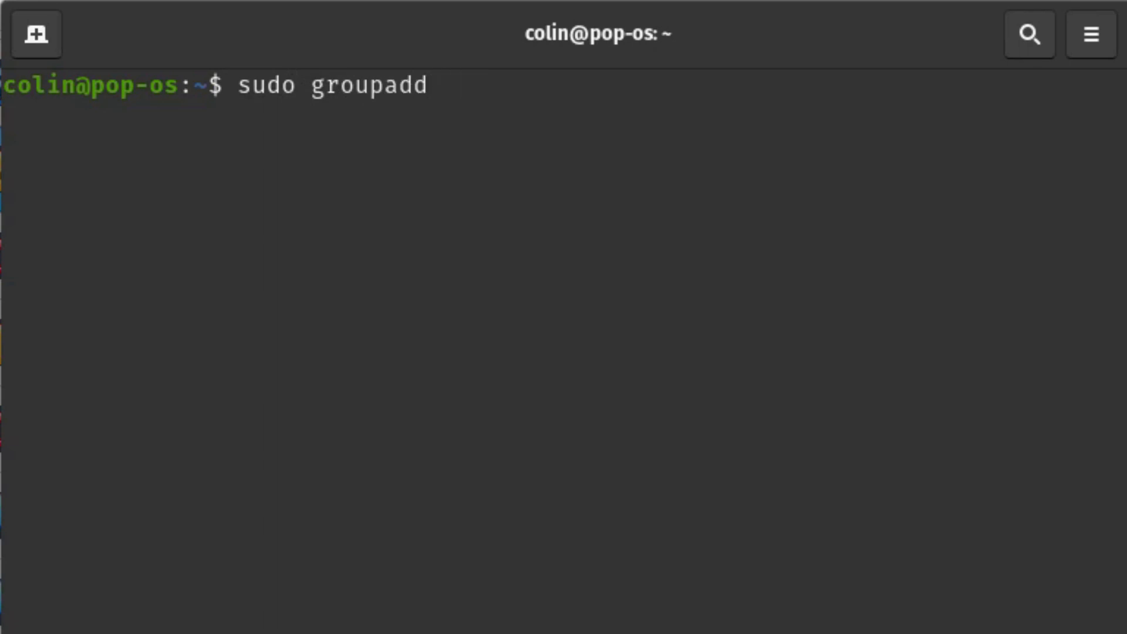
pyautogui.write('vboxsf')
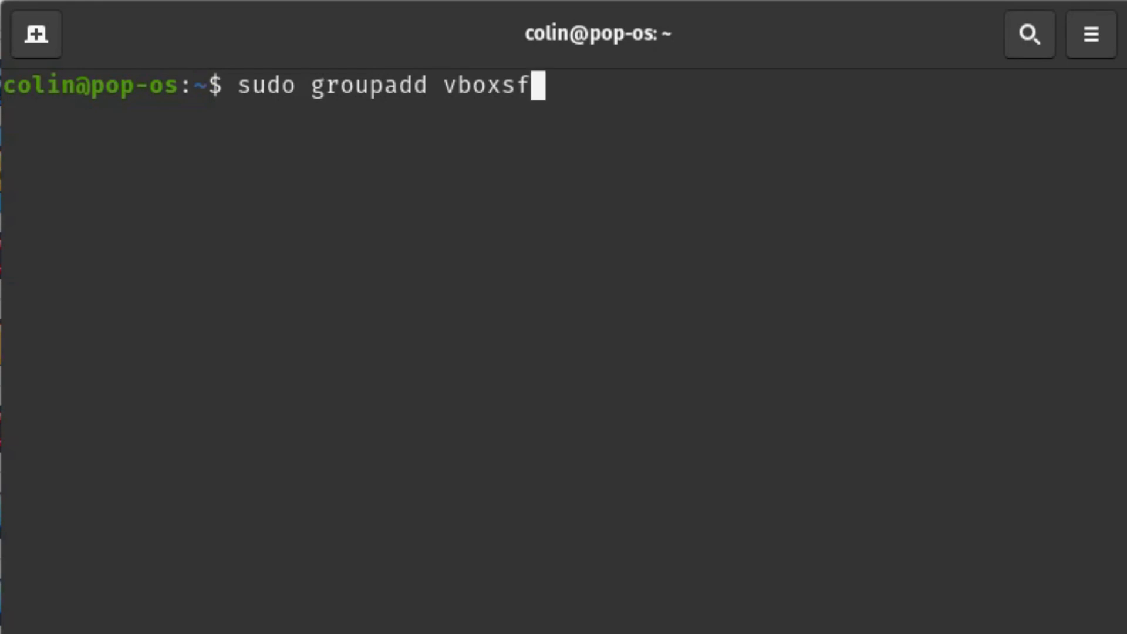
pyautogui.press('Return')
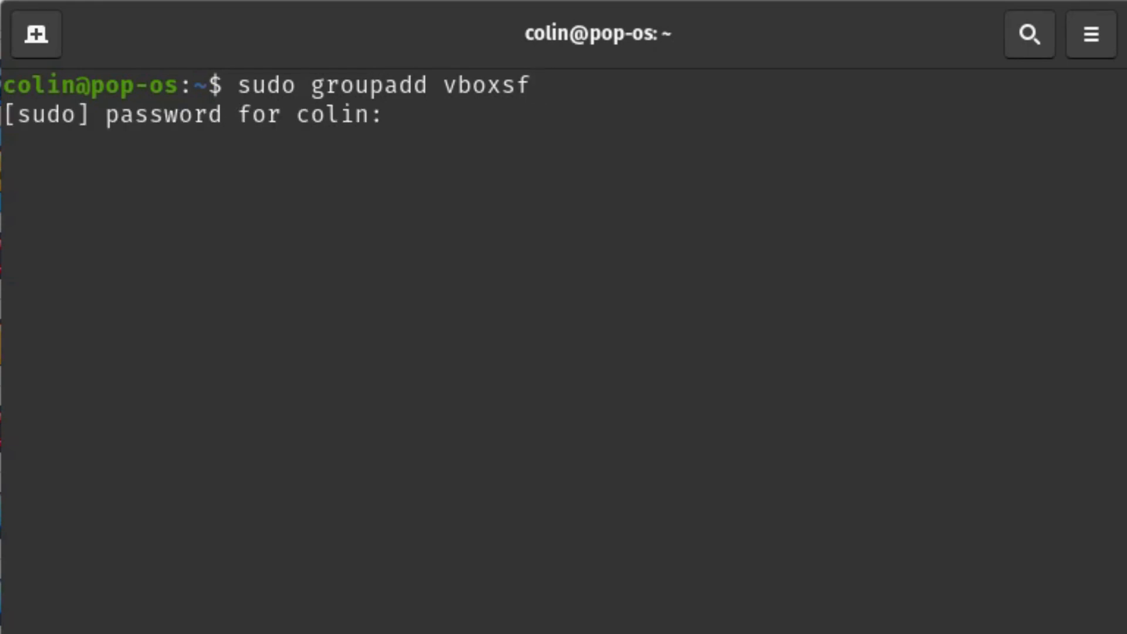
pyautogui.press('Return')
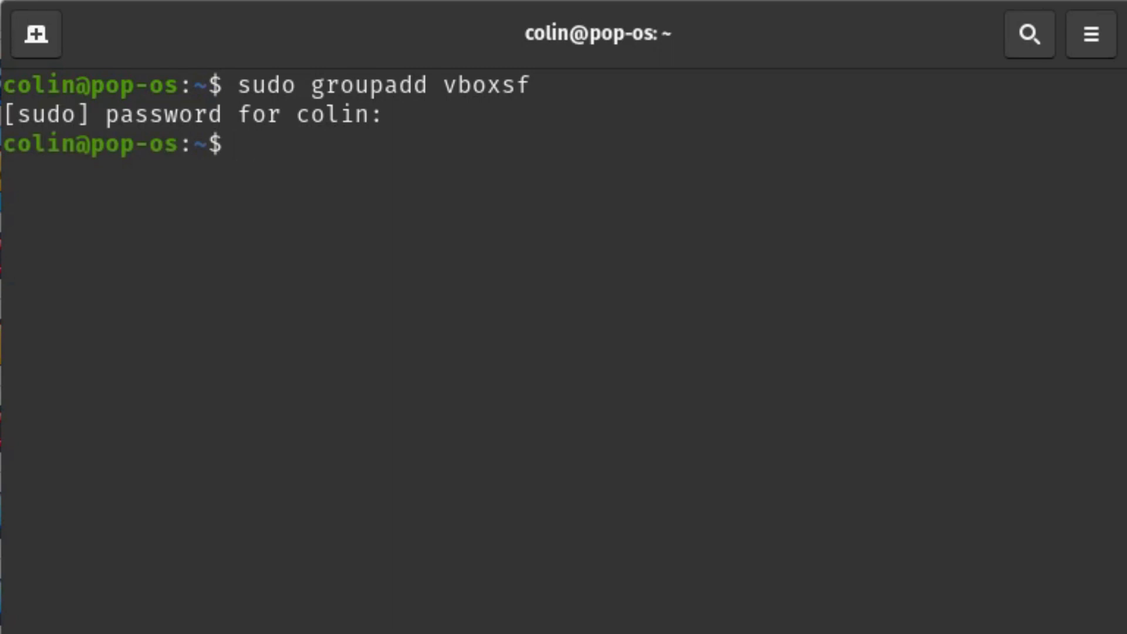
# - Add the user account to the vboxsf and vboxusers groups using 'sudo usermod -a -G'
pyautogui.write('su')
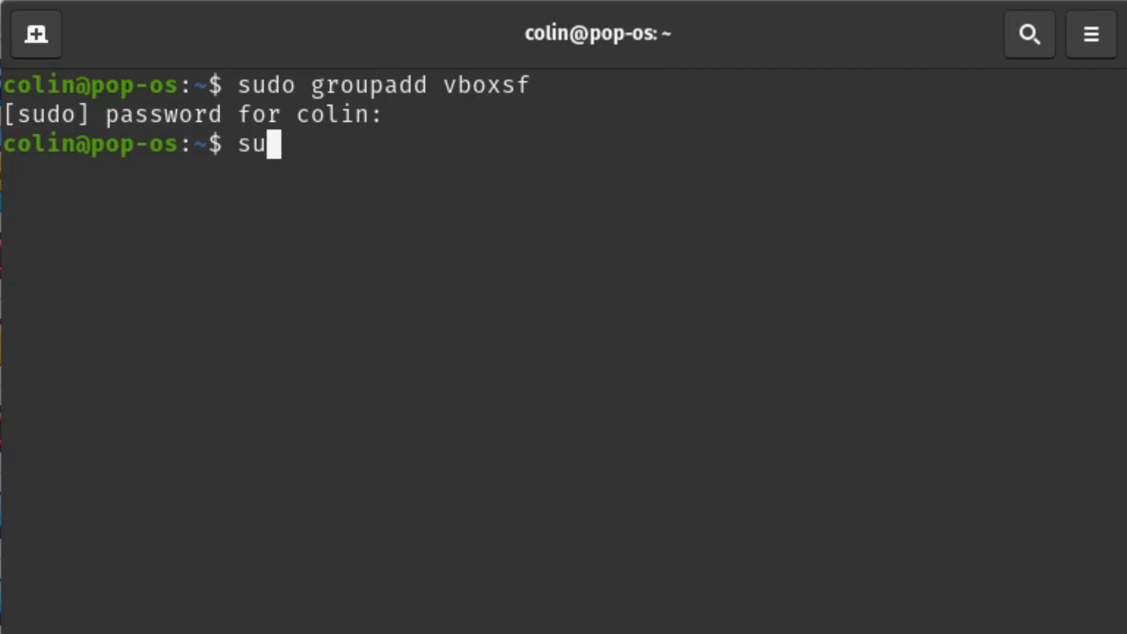
pyautogui.write('do usermod')
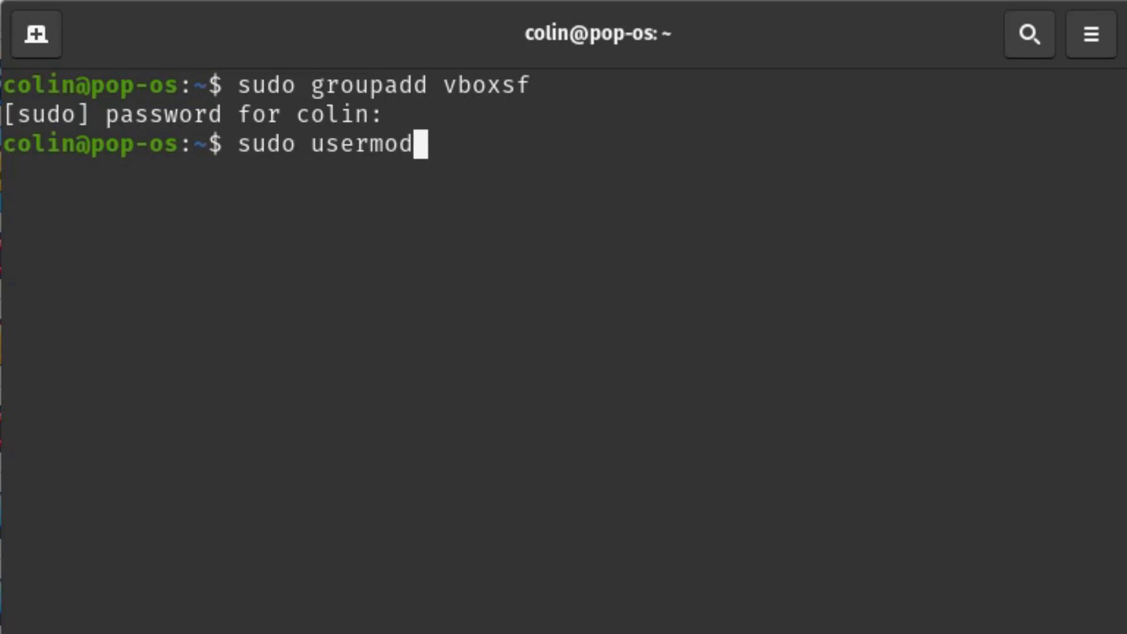
pyautogui.write(' -a')
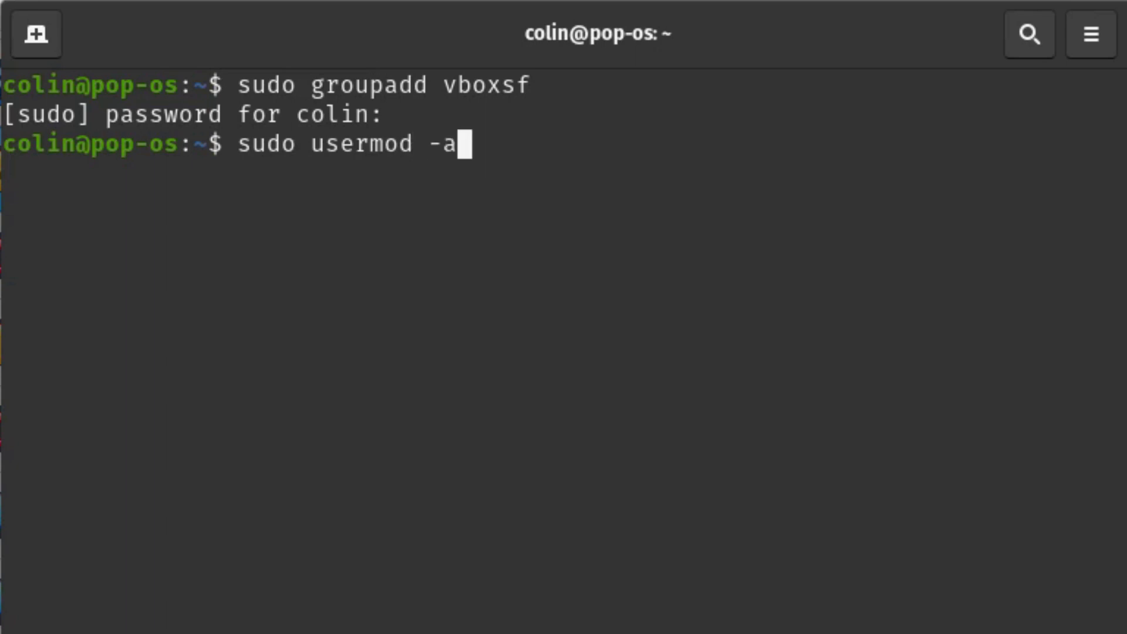
pyautogui.write(' -G ')
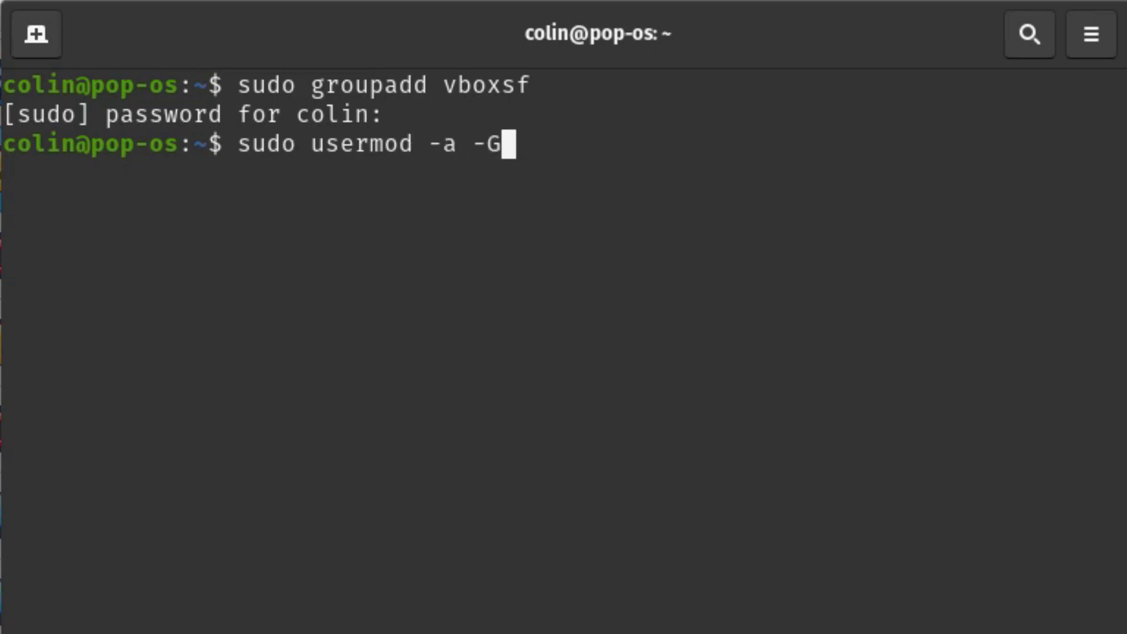
pyautogui.write('vbo')
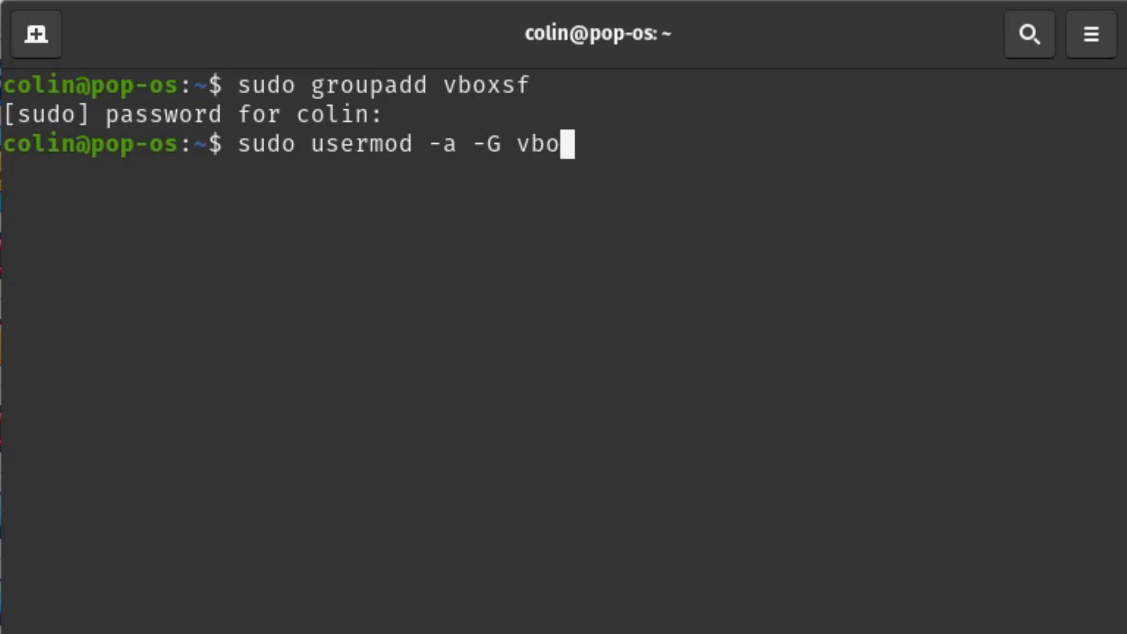
pyautogui.write('xsf ')
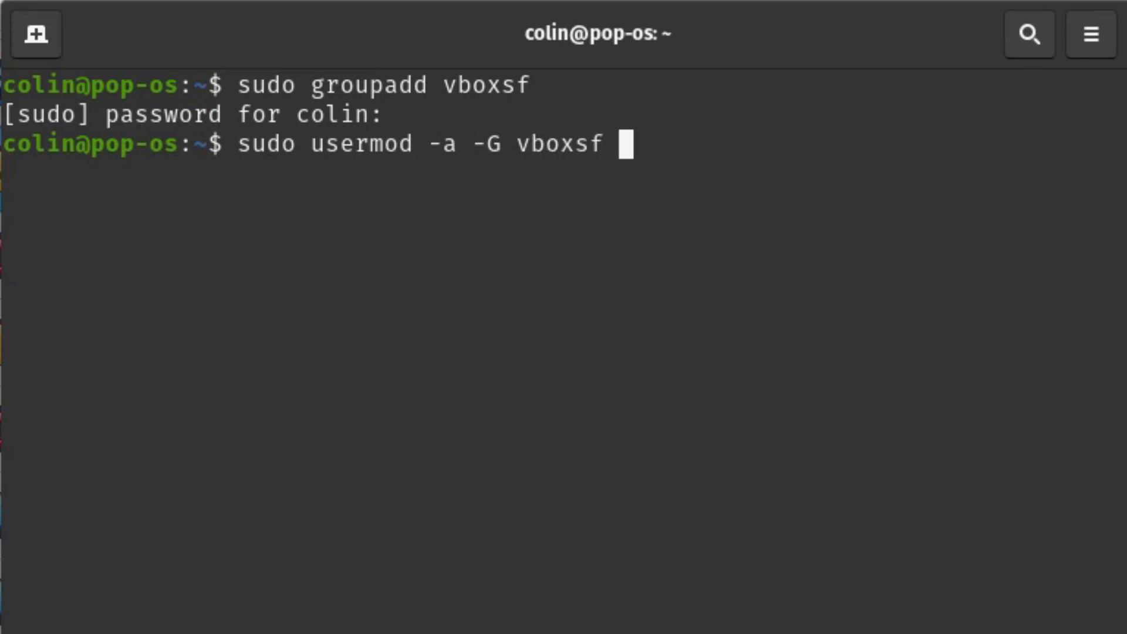
pyautogui.write('colin')
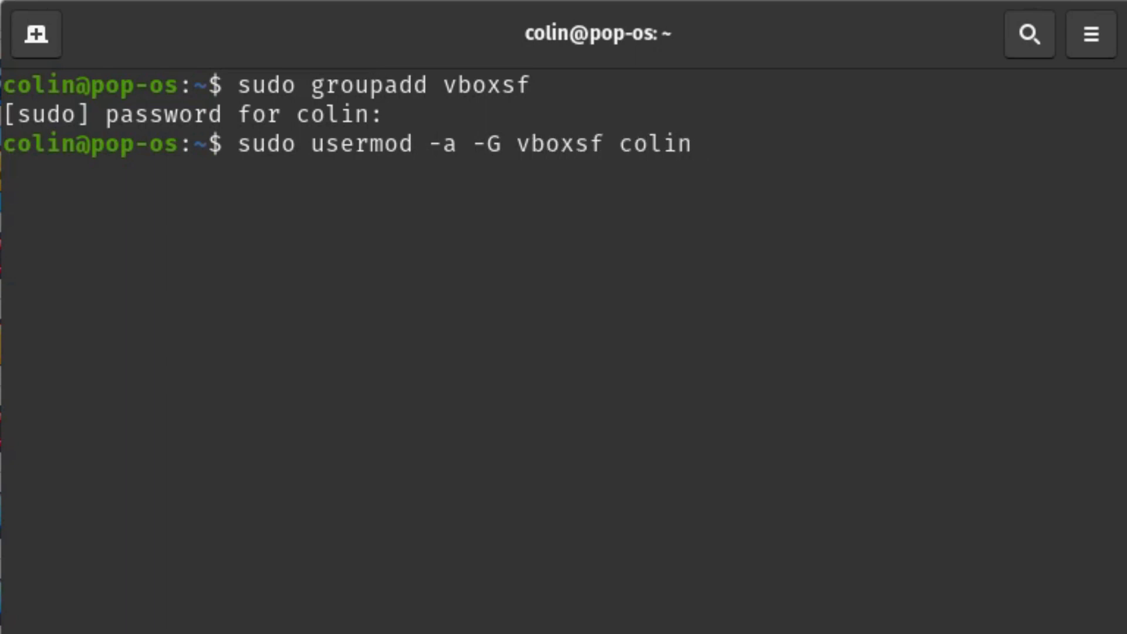
pyautogui.press('Return')
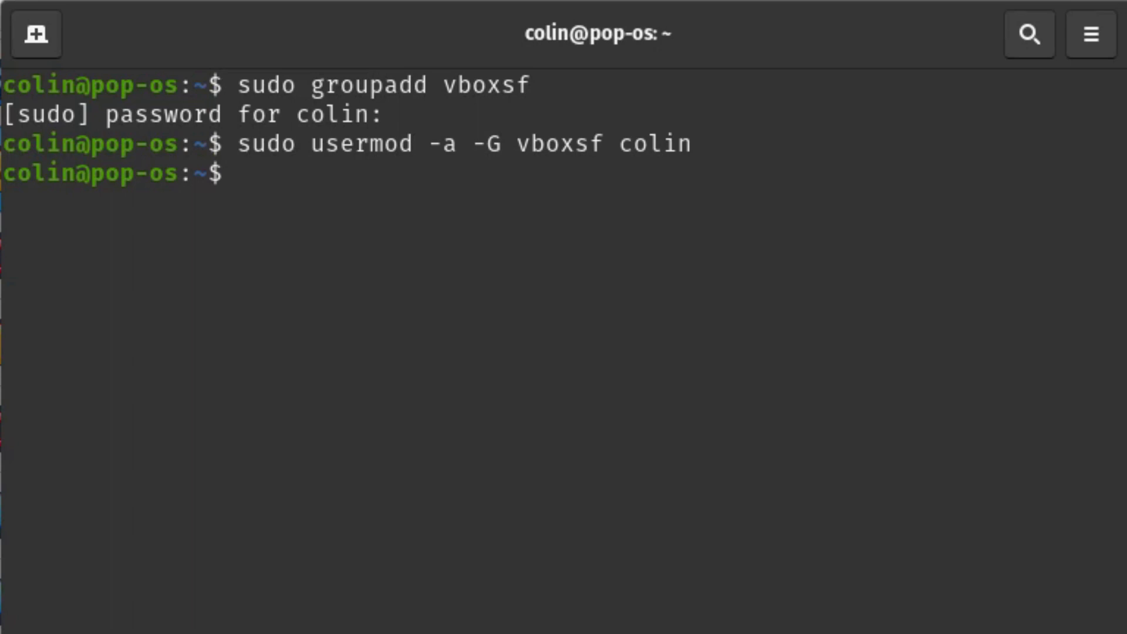
pyautogui.write('sudo userm')
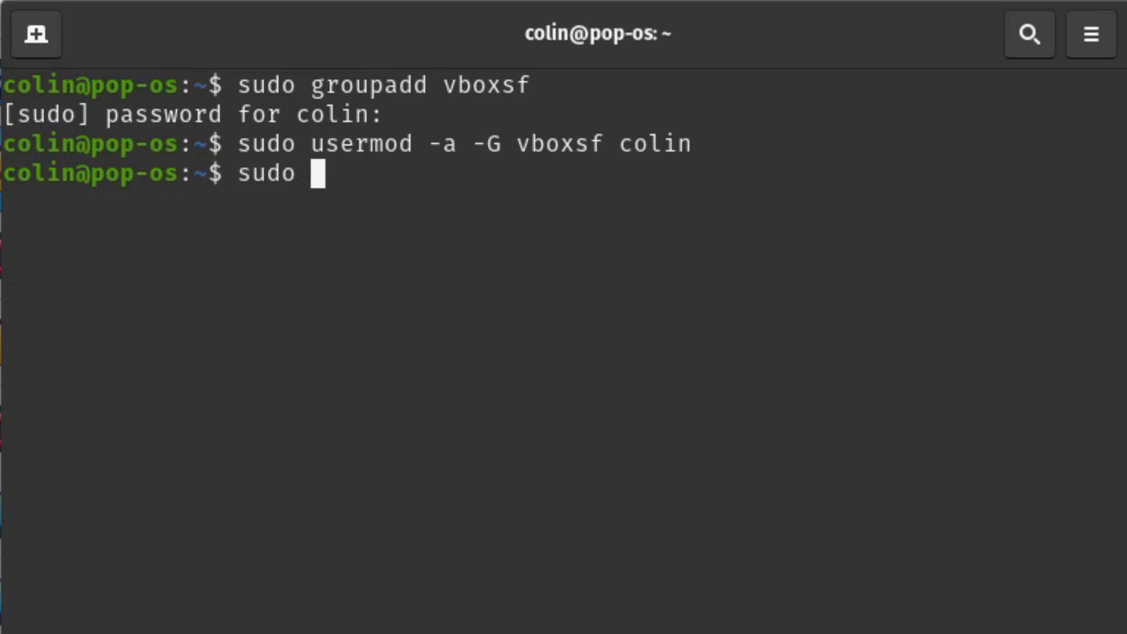
pyautogui.write('od')
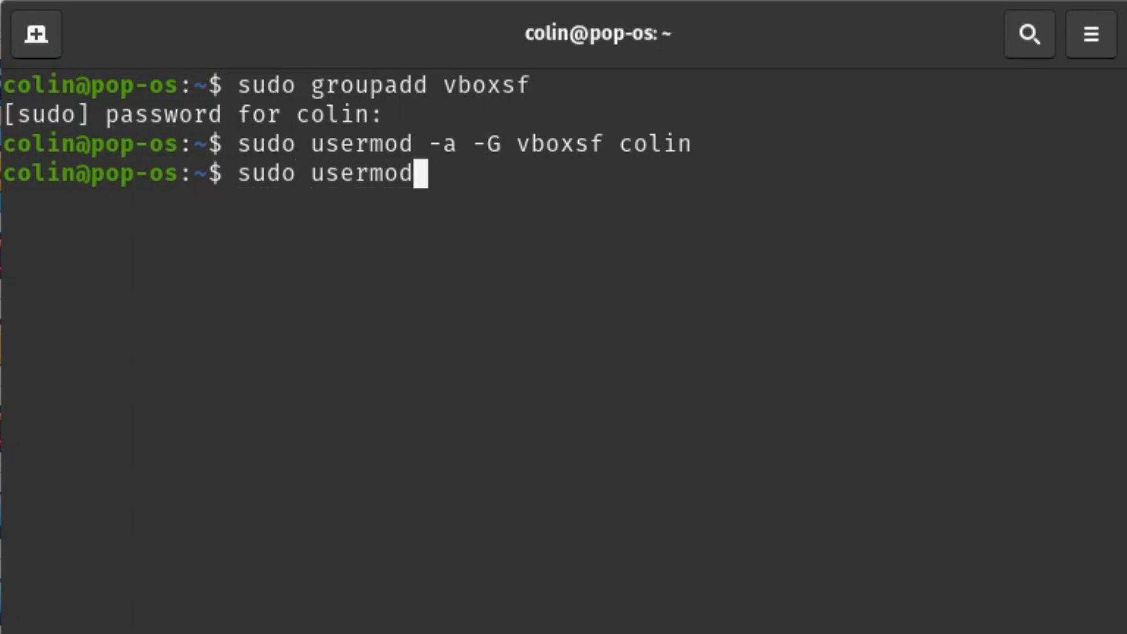
pyautogui.write(' -')
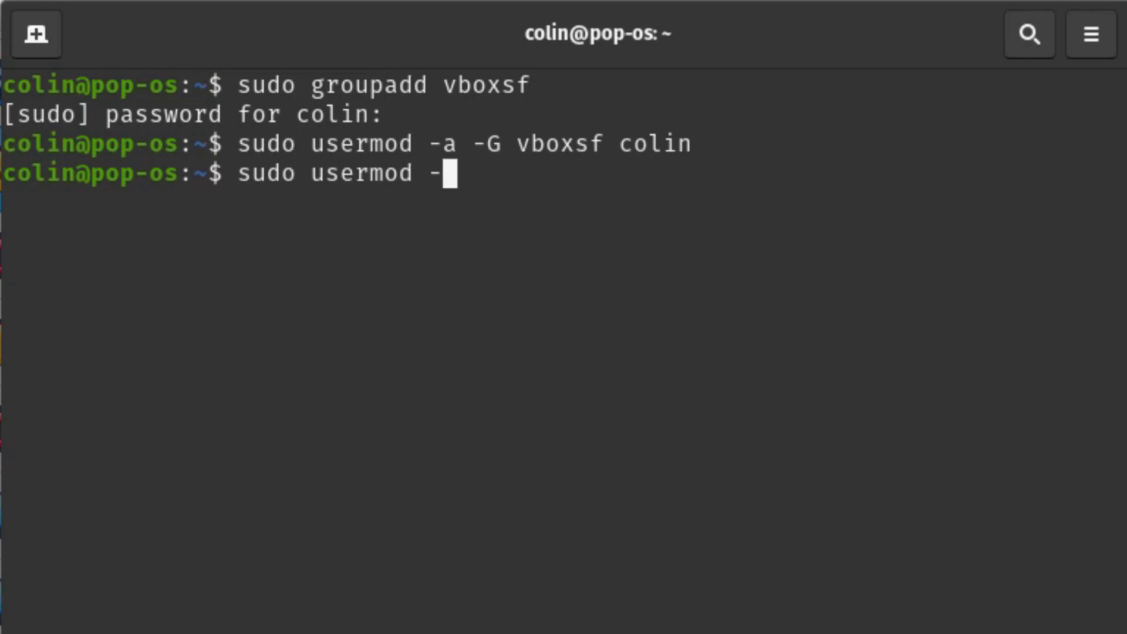
pyautogui.write('a -')
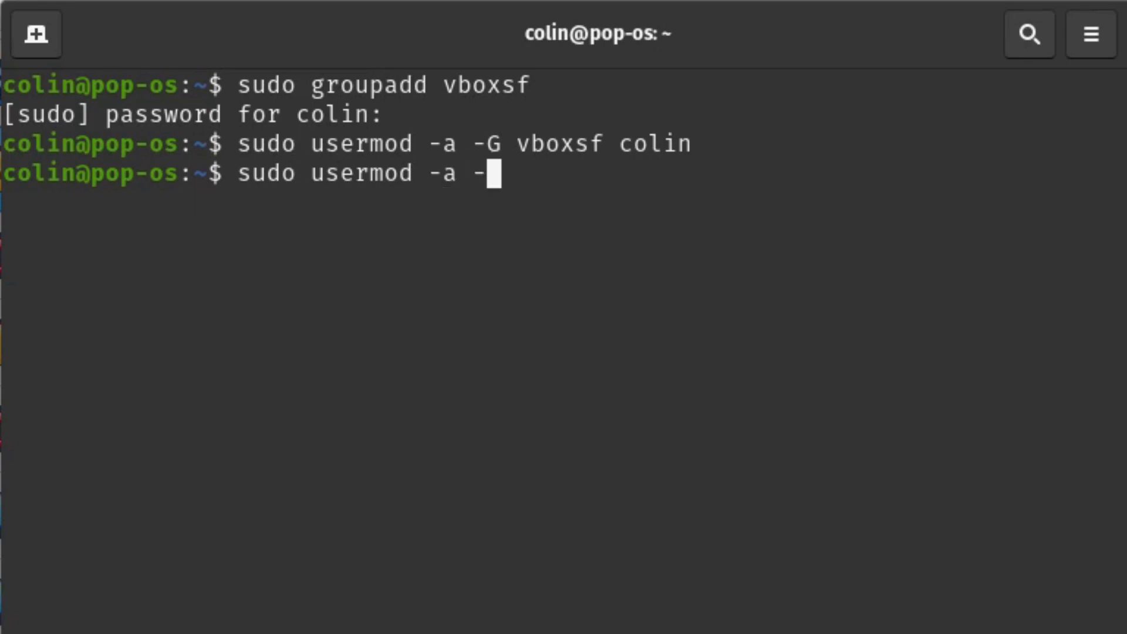
pyautogui.write('G vbo')
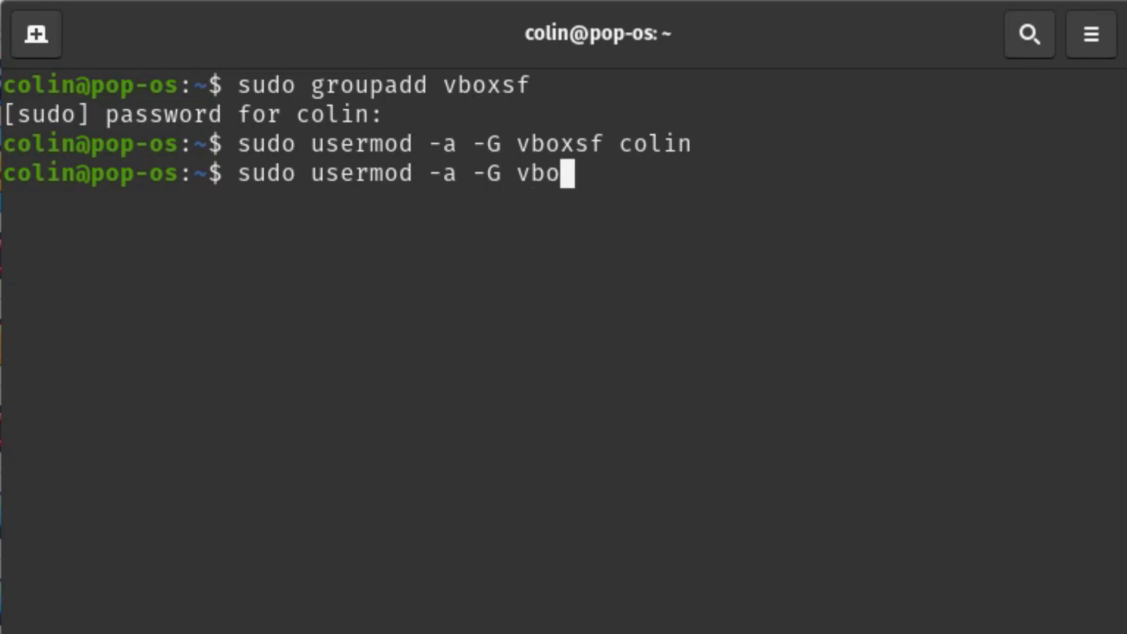
pyautogui.write('xusers')
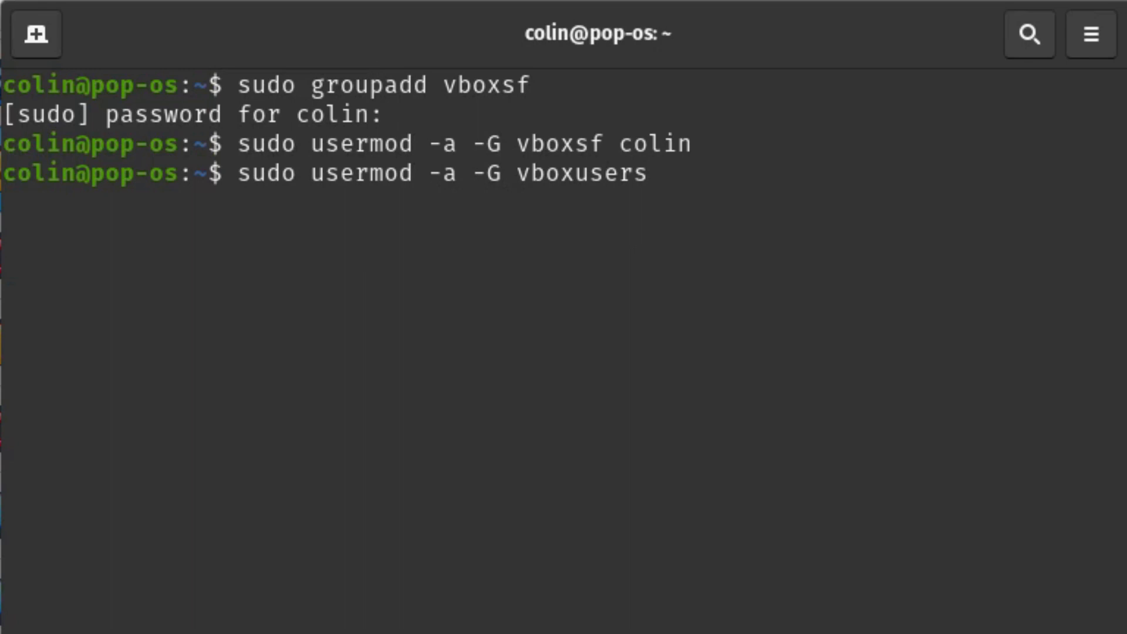
pyautogui.write(' colin')
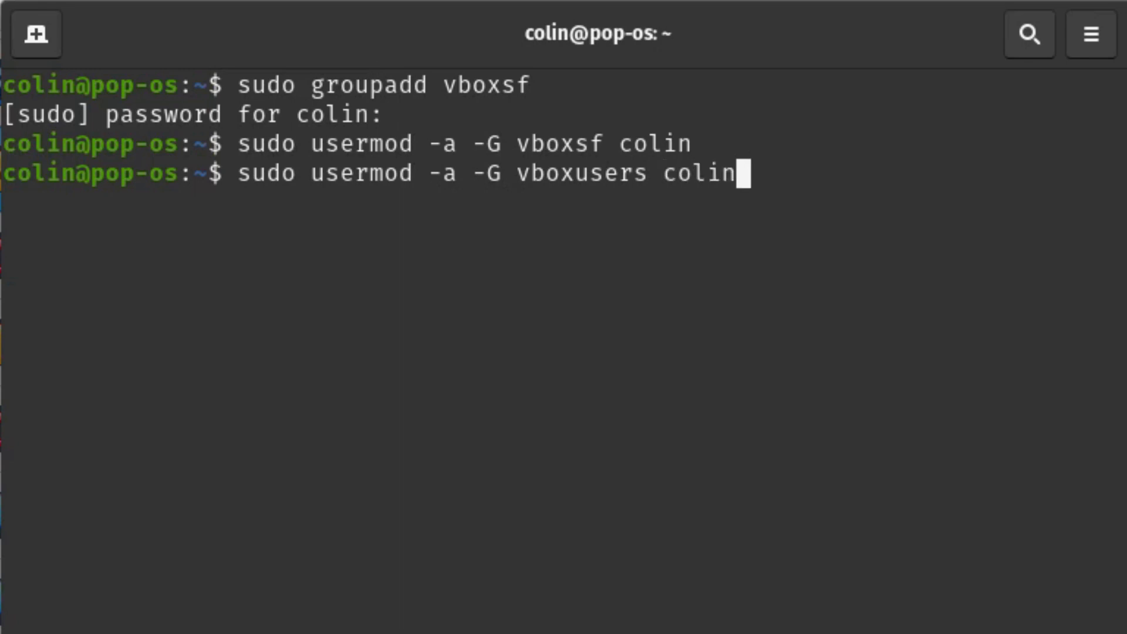
pyautogui.press('Return')
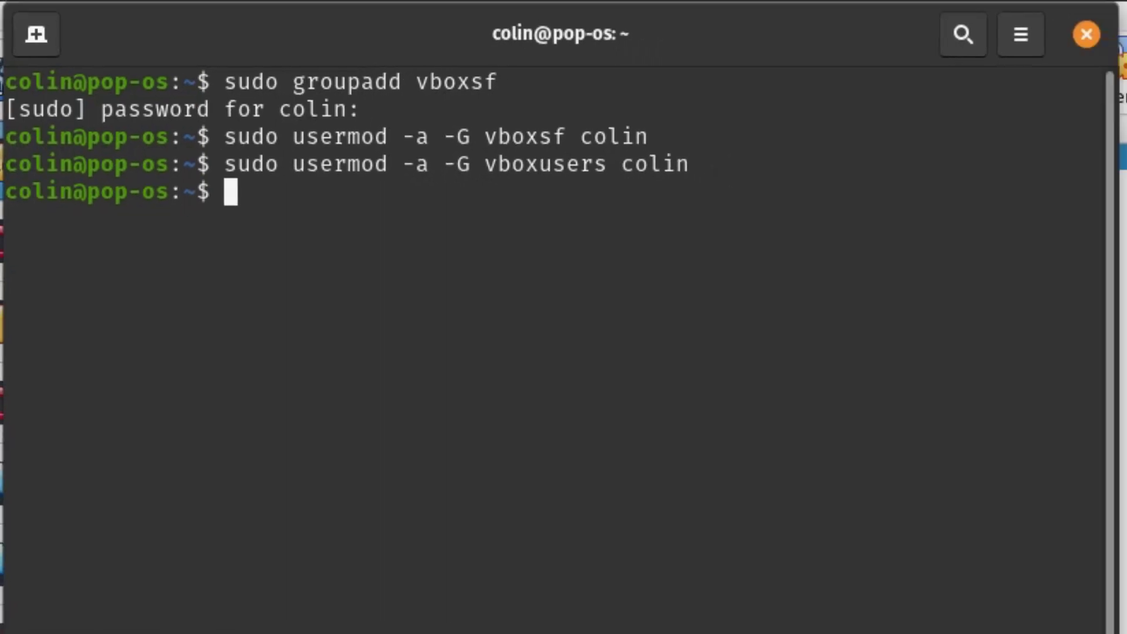
# - Close the terminal, restart VirtualBox, and set FossaPup 9.5's USB controller to USB 3.0 (xHCI)
pyautogui.click(1086, 34)
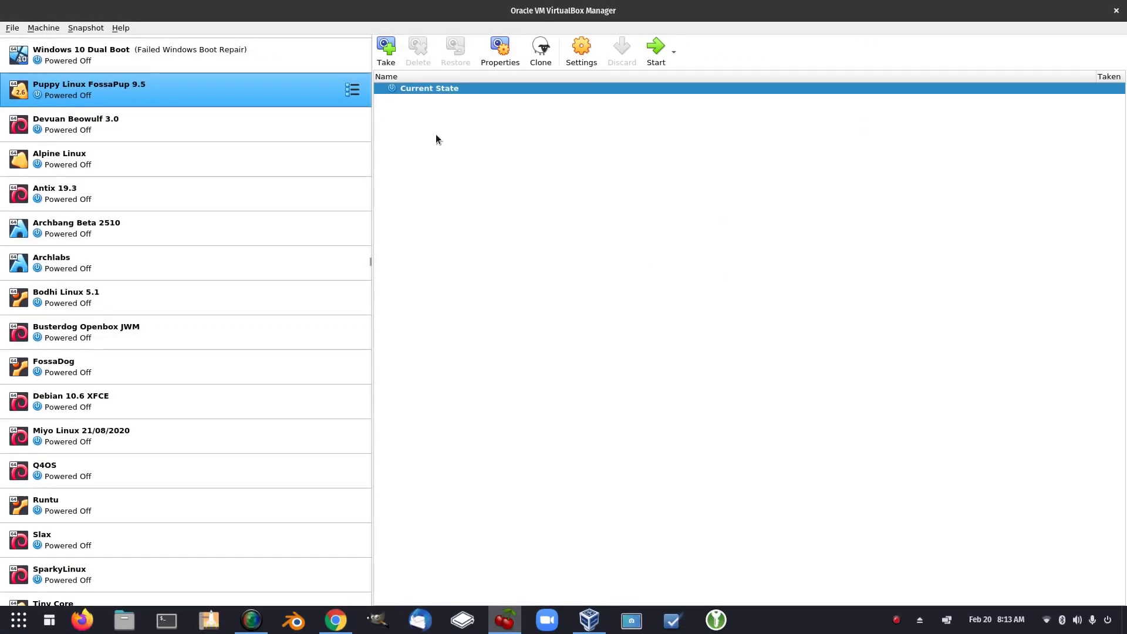
pyautogui.click(1115, 10)
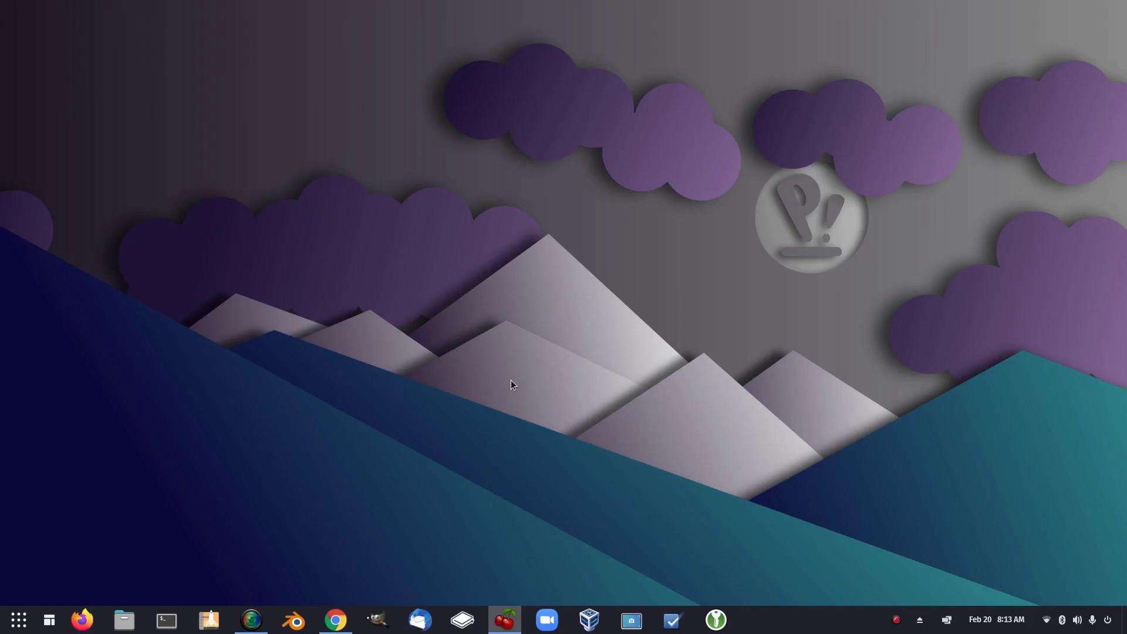
pyautogui.click(588, 619)
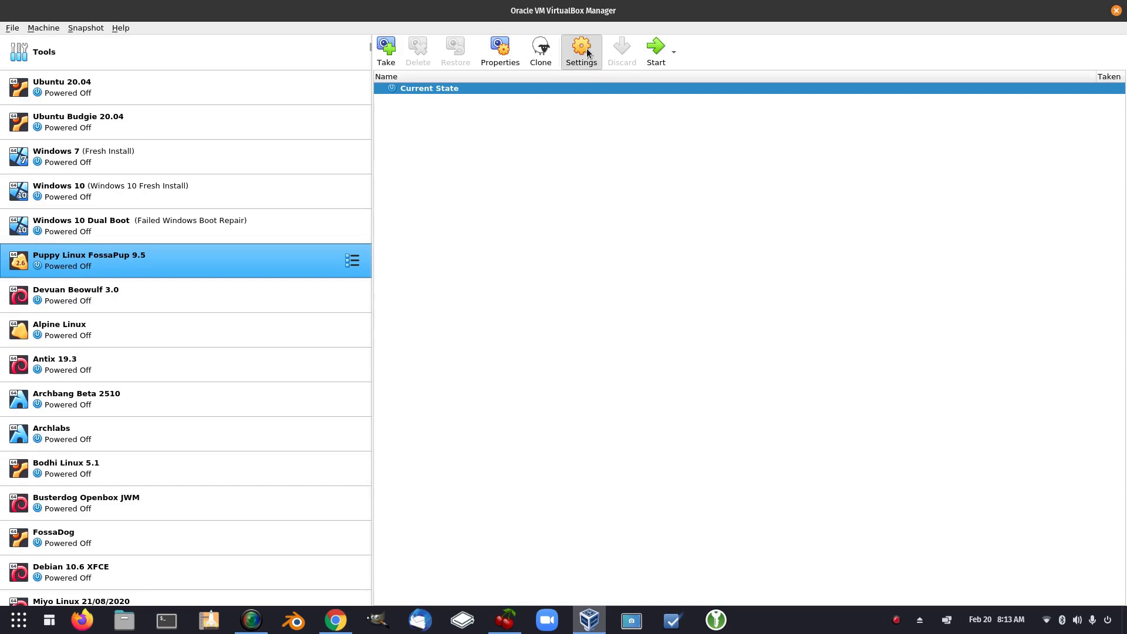
pyautogui.click(581, 50)
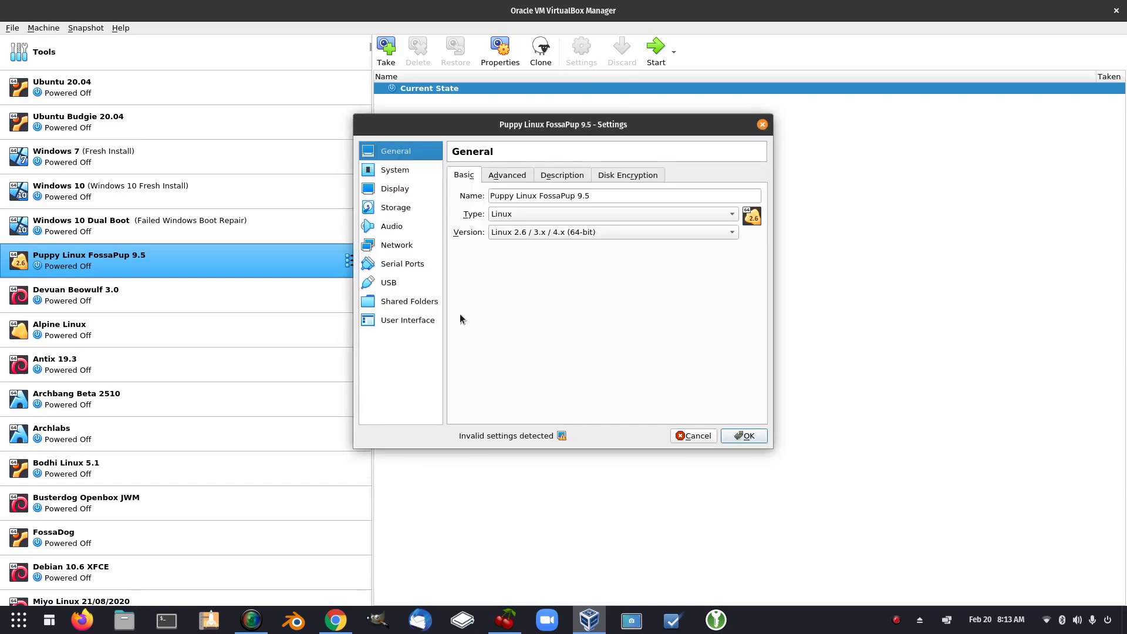
pyautogui.click(388, 282)
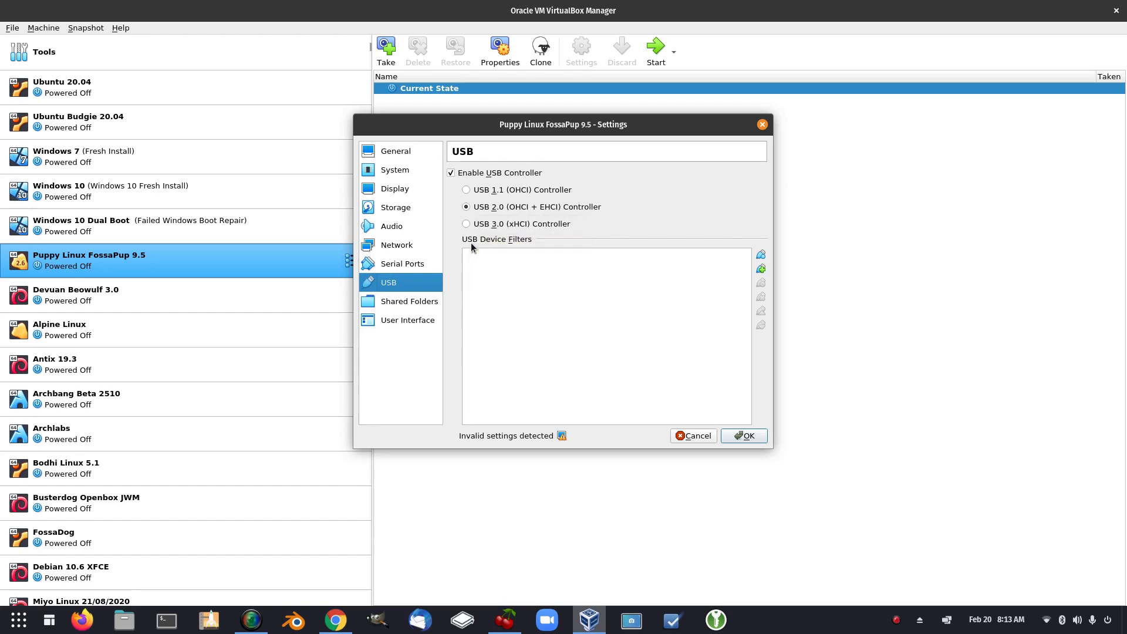
pyautogui.click(466, 226)
# - Add two empty USB device filters, remove them again, and check the empty device list
pyautogui.rightClick(545, 277)
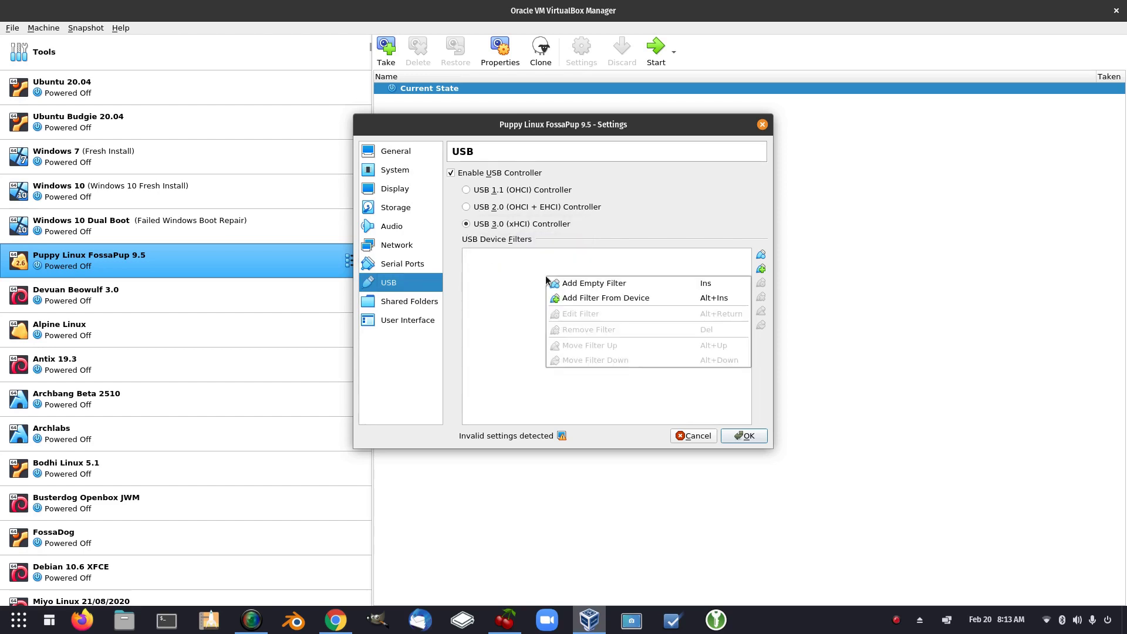
pyautogui.click(511, 293)
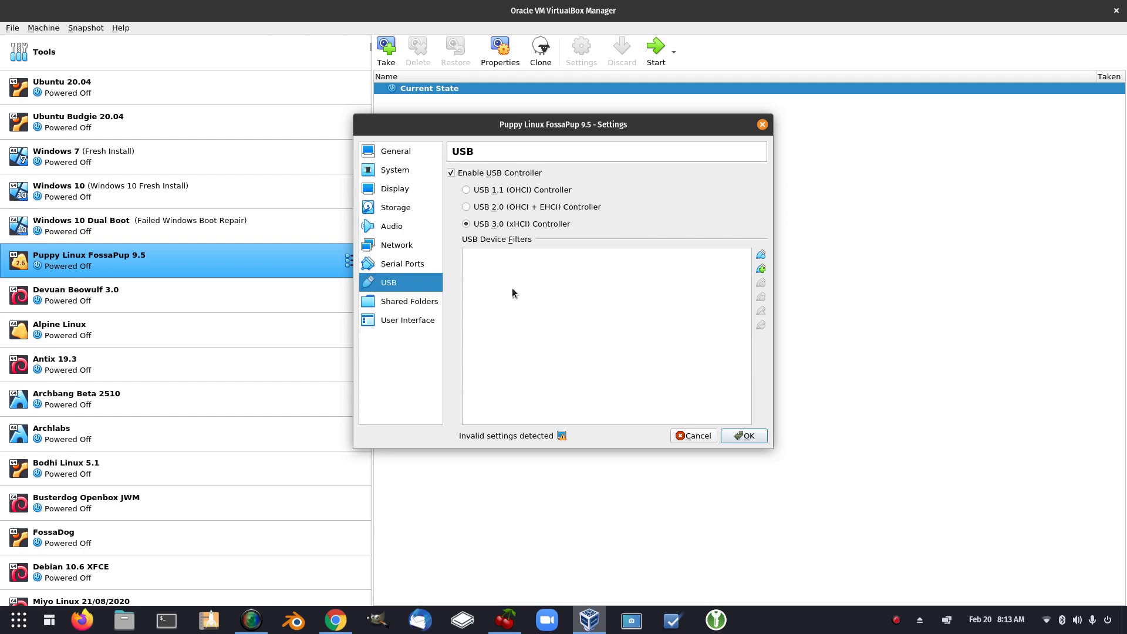
pyautogui.click(761, 256)
pyautogui.click(761, 255)
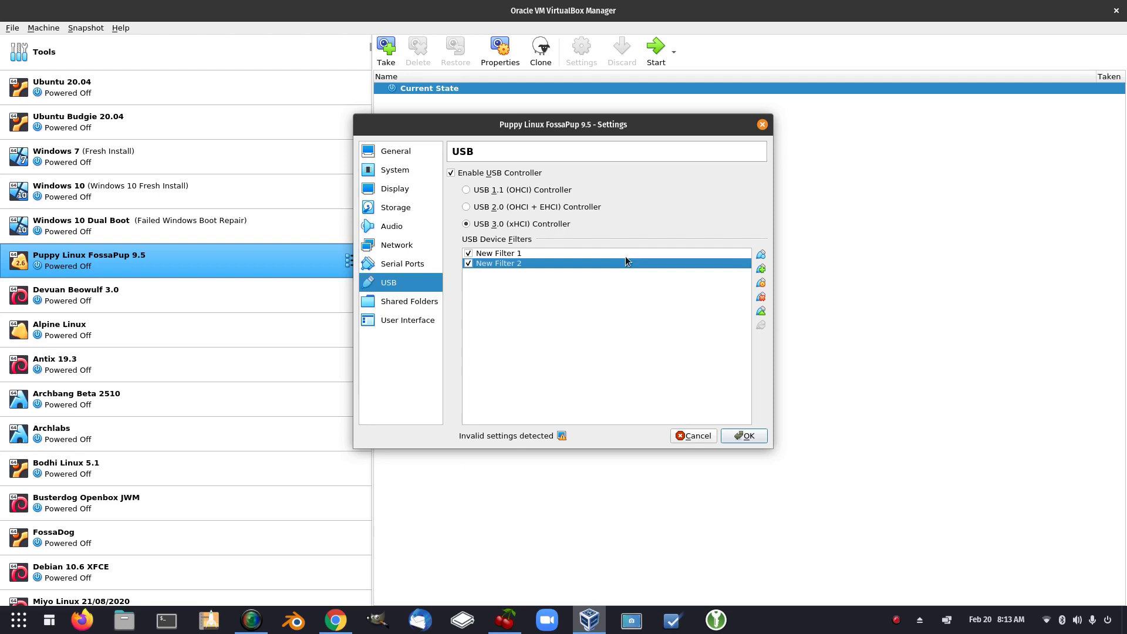
pyautogui.click(761, 298)
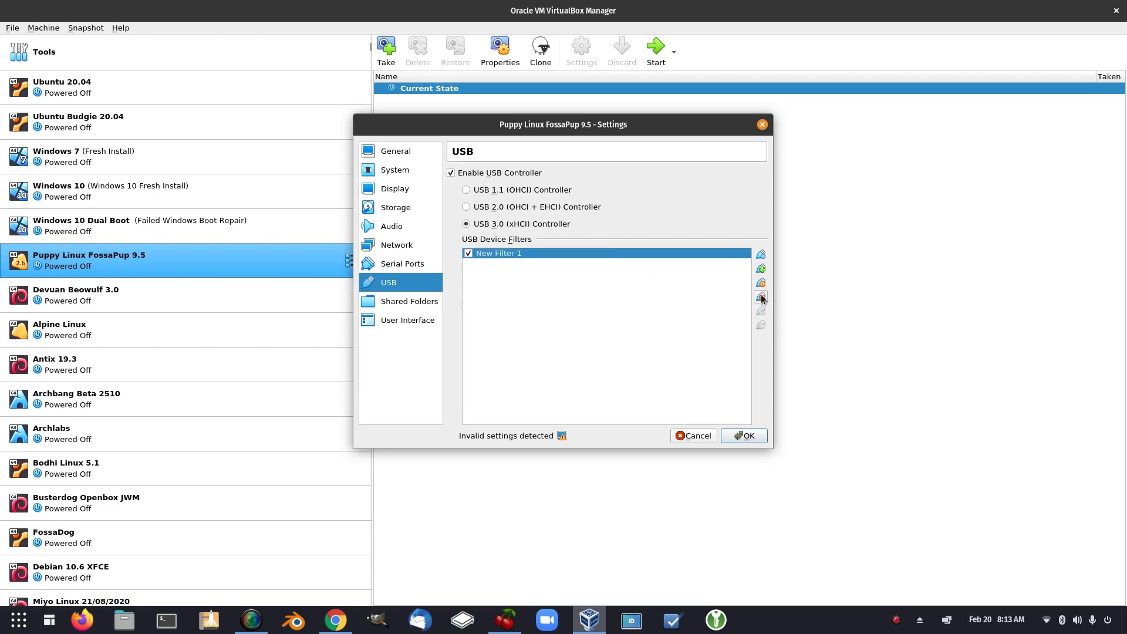
pyautogui.click(761, 298)
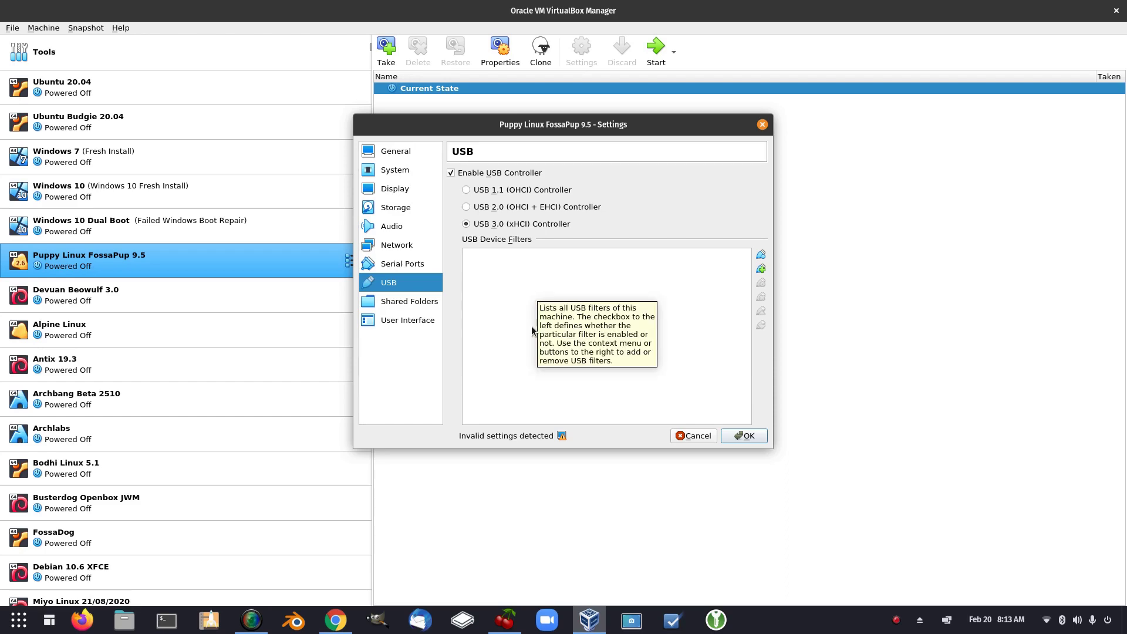
pyautogui.click(760, 269)
pyautogui.click(544, 318)
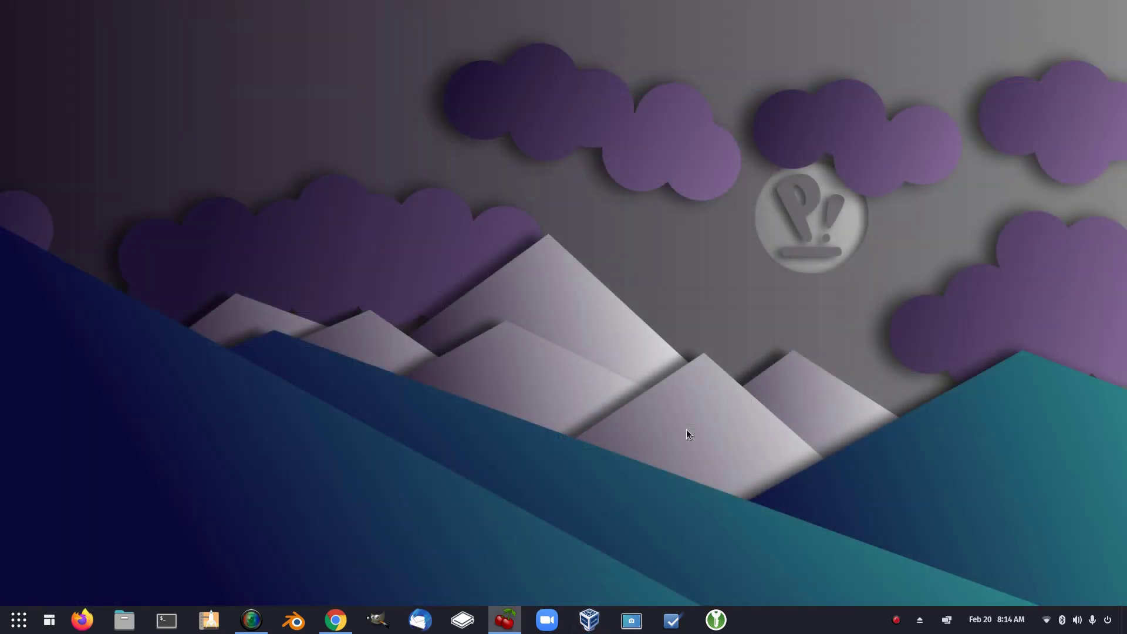
pyautogui.click(124, 619)
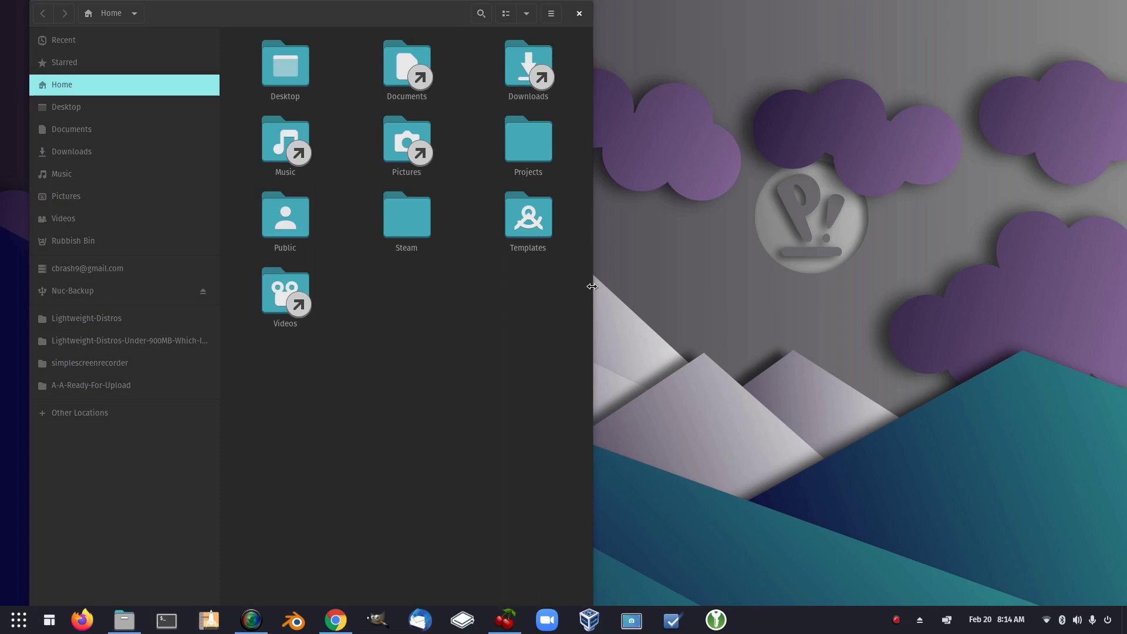
pyautogui.click(578, 13)
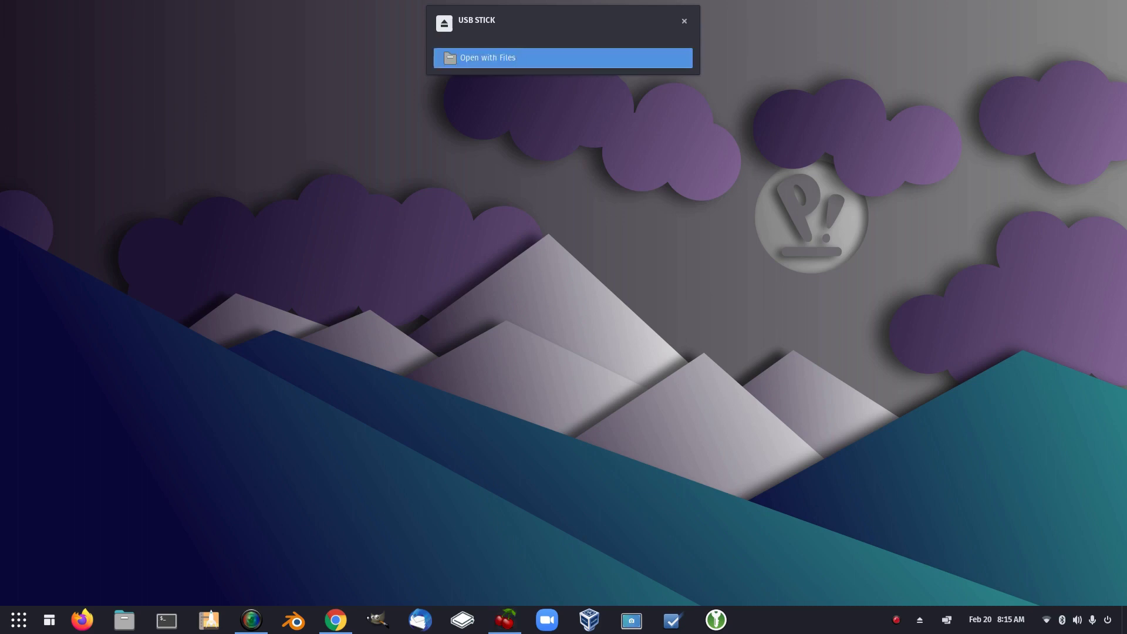
pyautogui.click(522, 57)
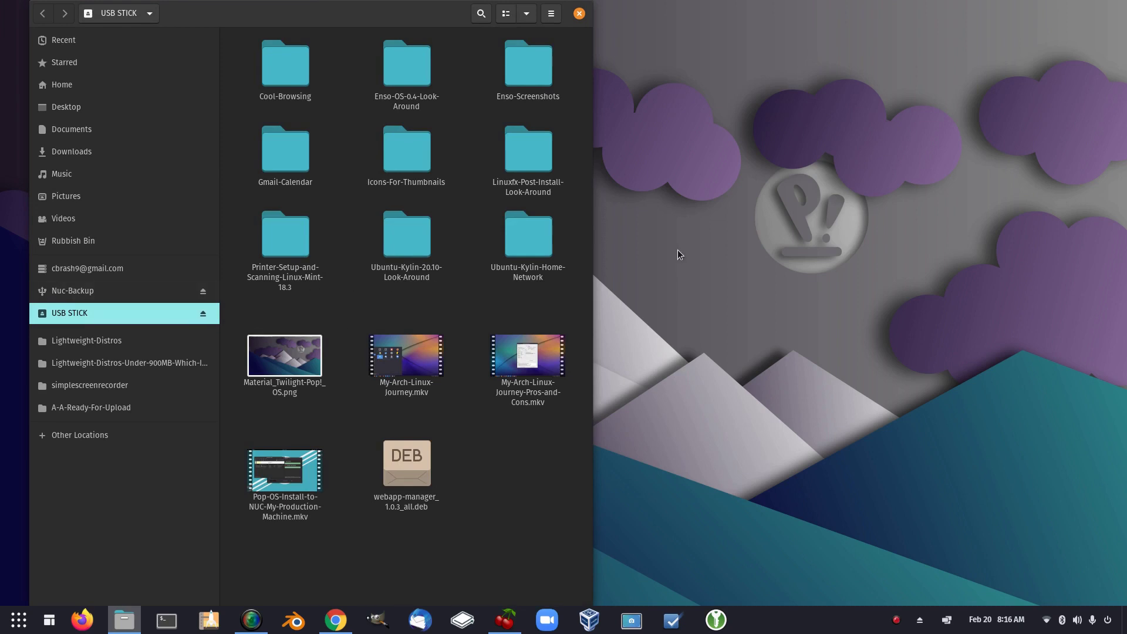
pyautogui.click(579, 14)
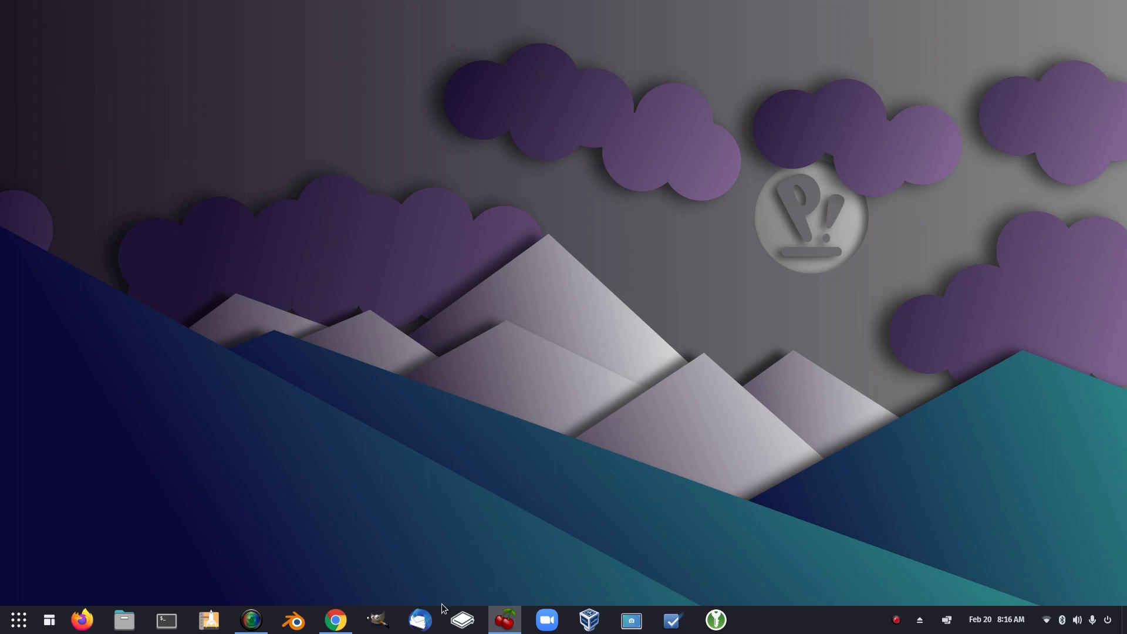
# - Reopen VirtualBox and check which USB devices FossaPup 9.5's USB settings can filter
pyautogui.click(587, 617)
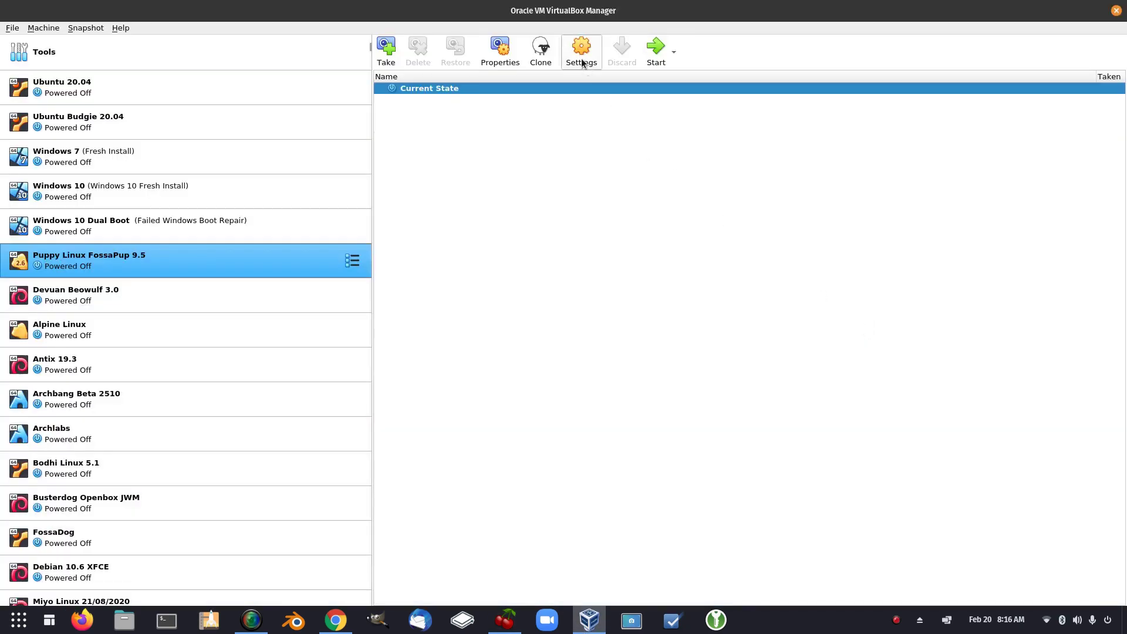
pyautogui.click(581, 51)
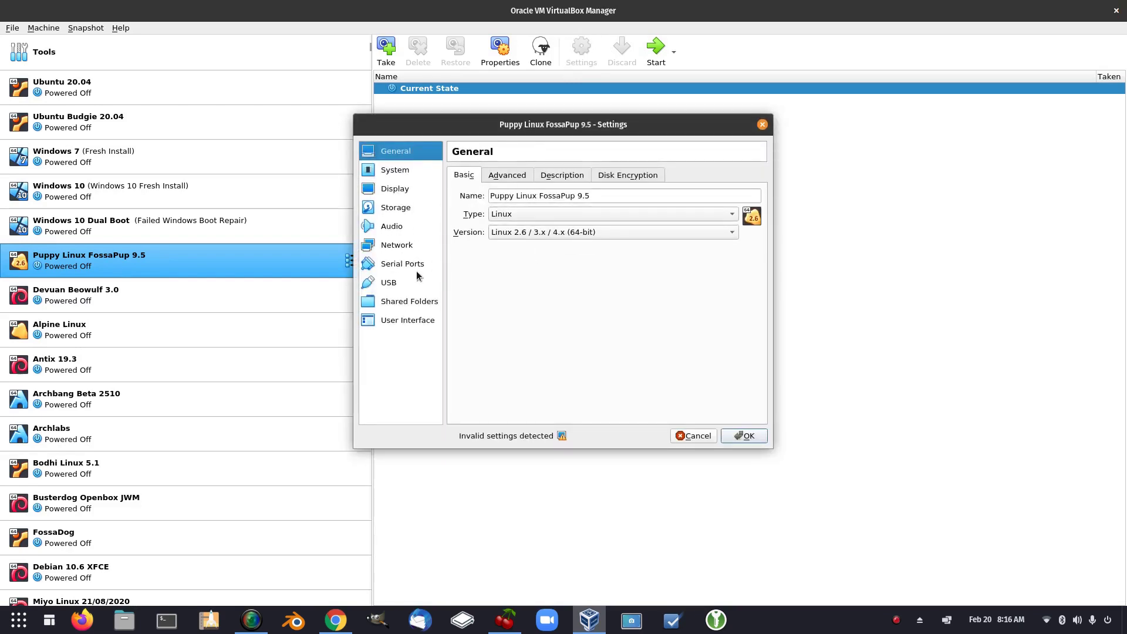
pyautogui.click(397, 283)
pyautogui.rightClick(581, 282)
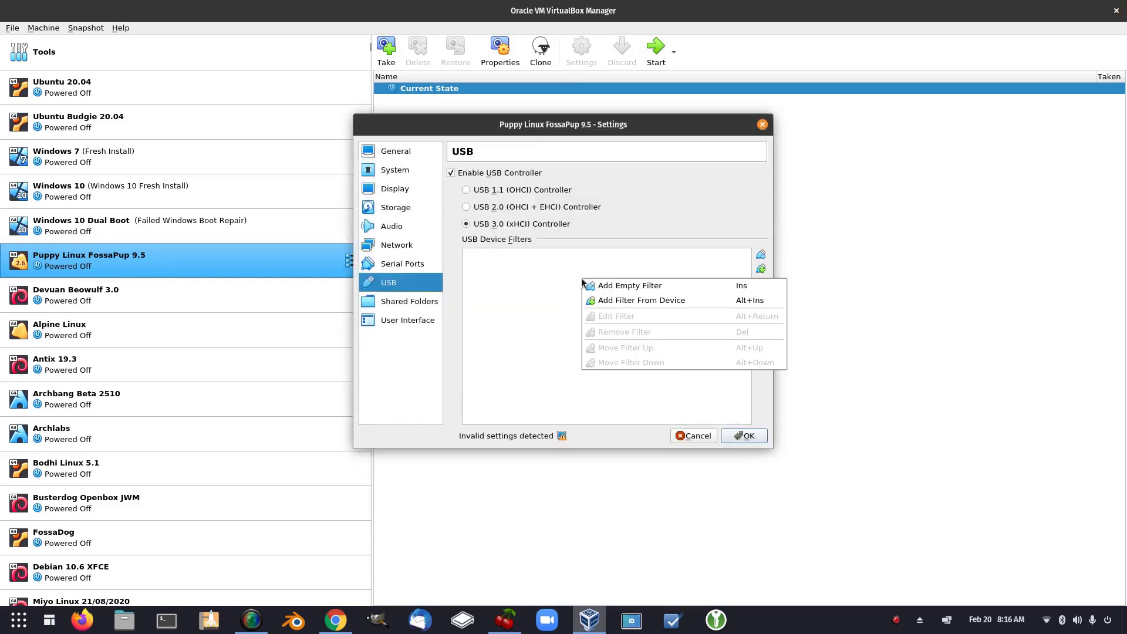
pyautogui.click(544, 294)
pyautogui.click(760, 269)
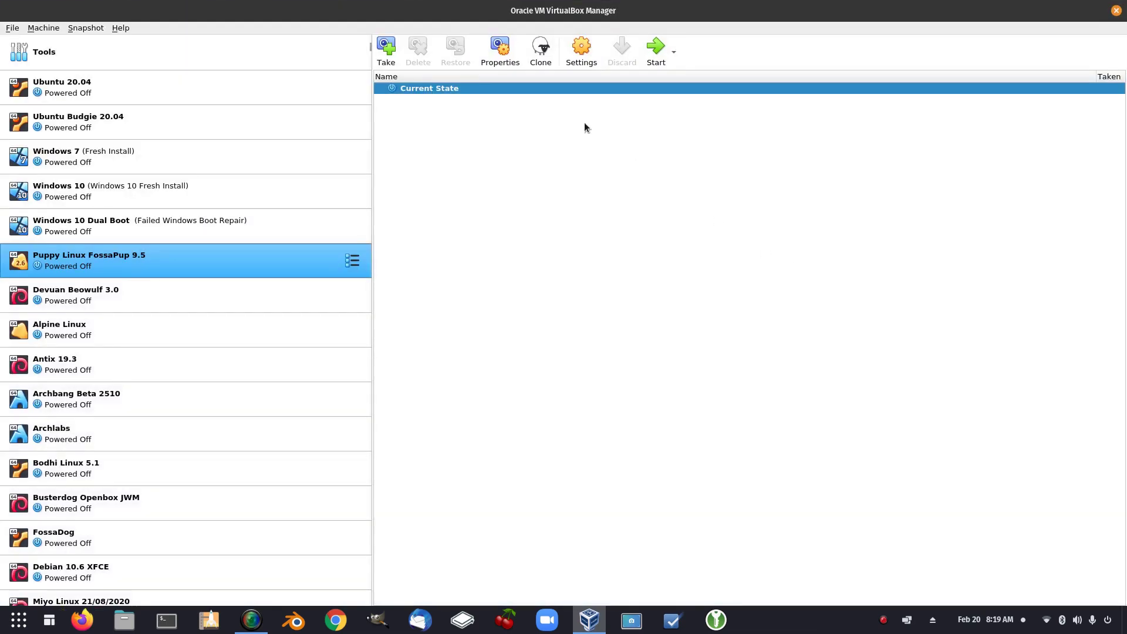
# - Add an ADATA USB Flash Drive [1100] filter in FossaPup 9.5's USB settings and click OK
pyautogui.click(581, 50)
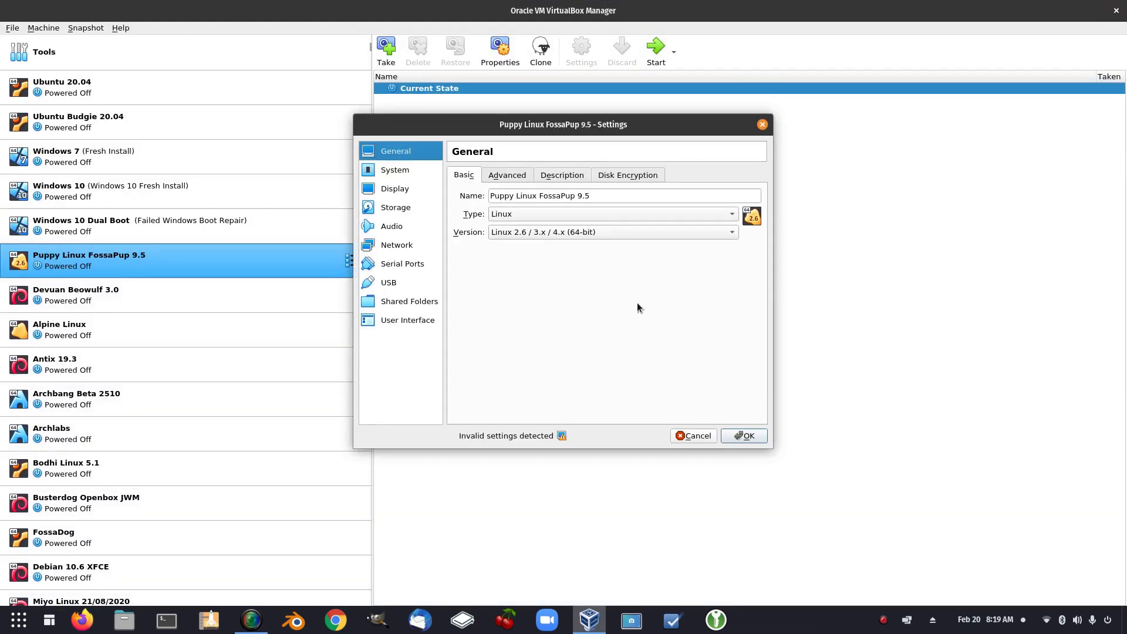
pyautogui.click(389, 282)
pyautogui.rightClick(579, 292)
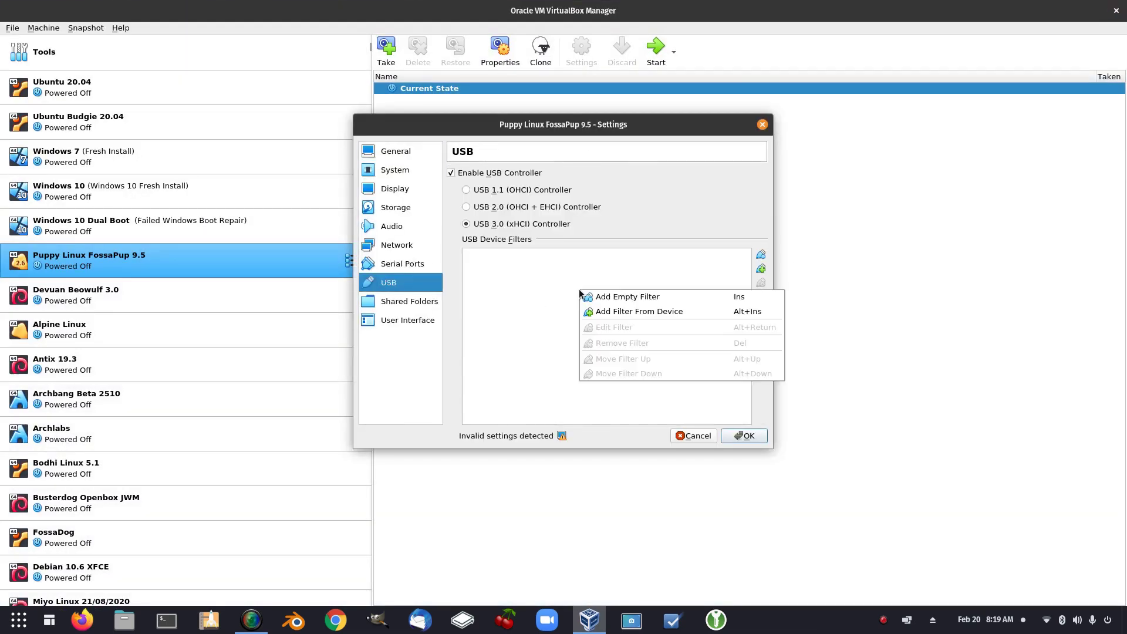
pyautogui.click(639, 268)
pyautogui.click(758, 268)
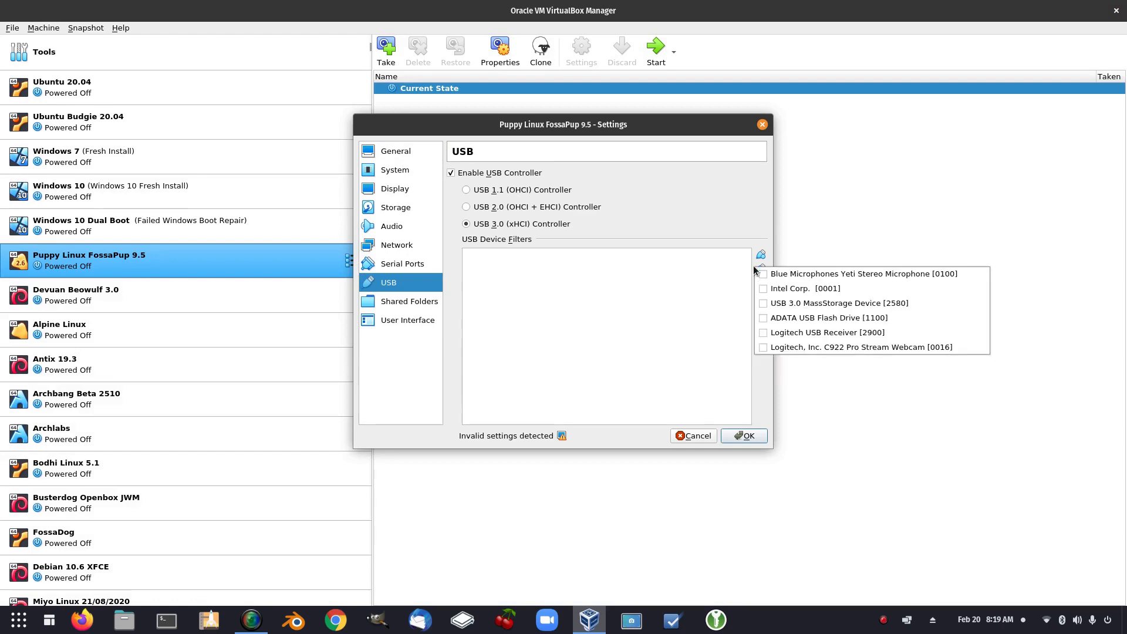
pyautogui.click(762, 320)
pyautogui.click(747, 436)
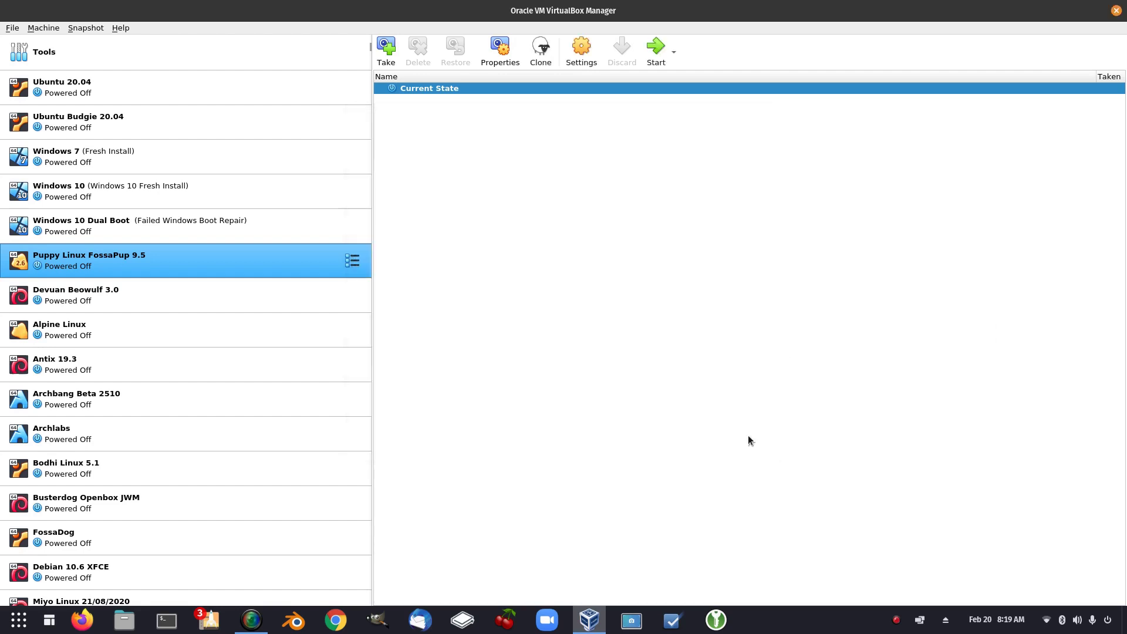
# - Start the FossaPup 9.5 machine and mount sdb1 to browse Material_Twilight-Pop!_OS.png
pyautogui.click(656, 50)
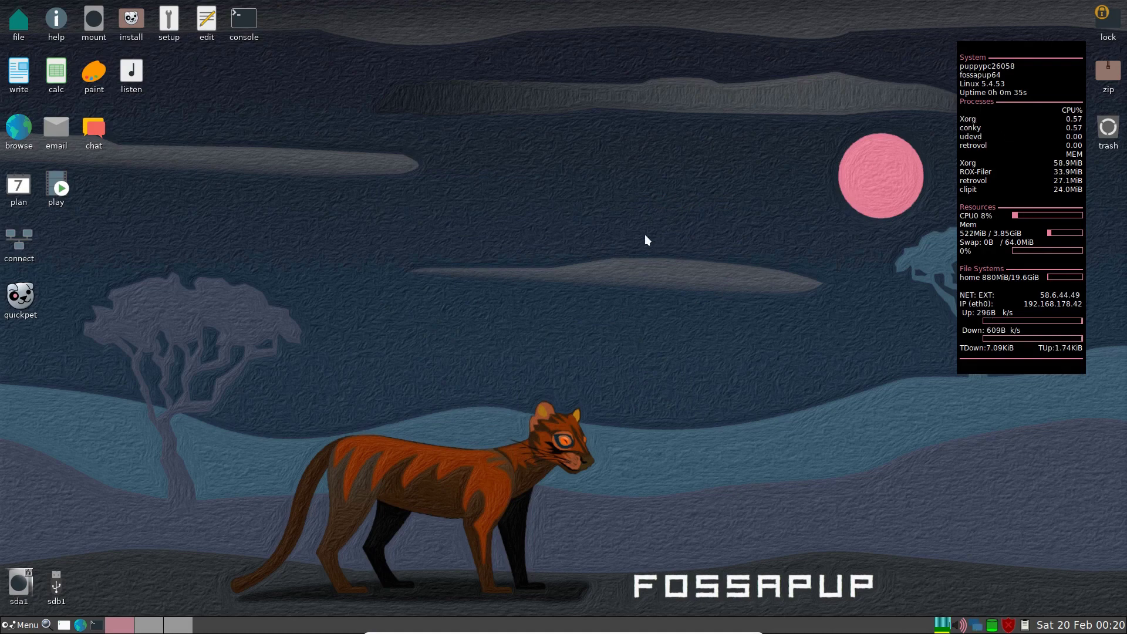
pyautogui.click(56, 586)
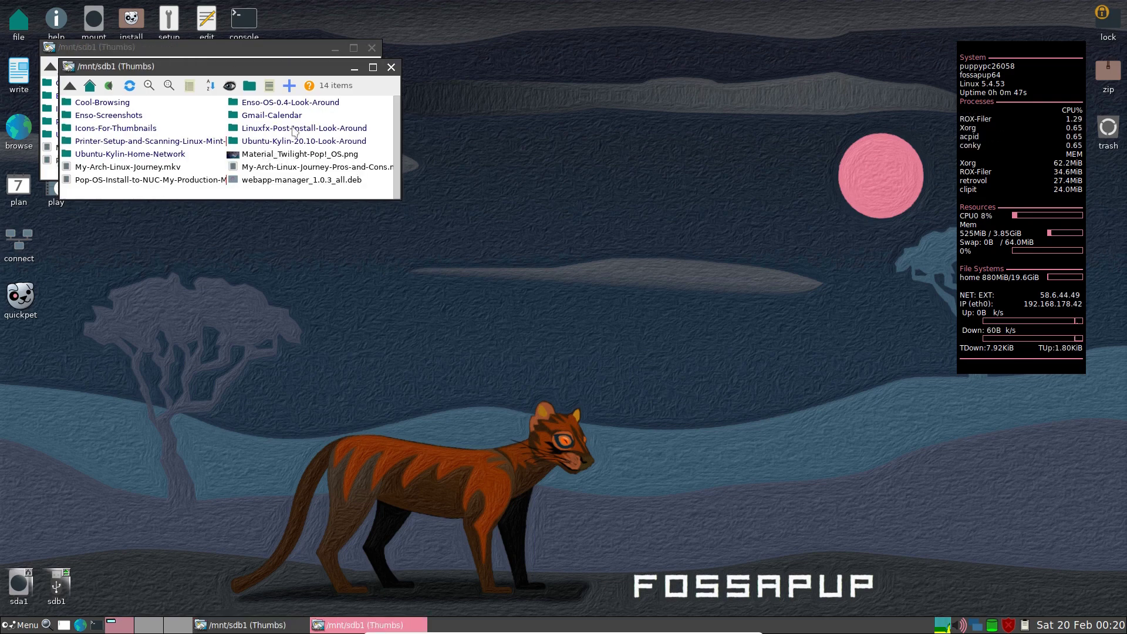
pyautogui.click(392, 68)
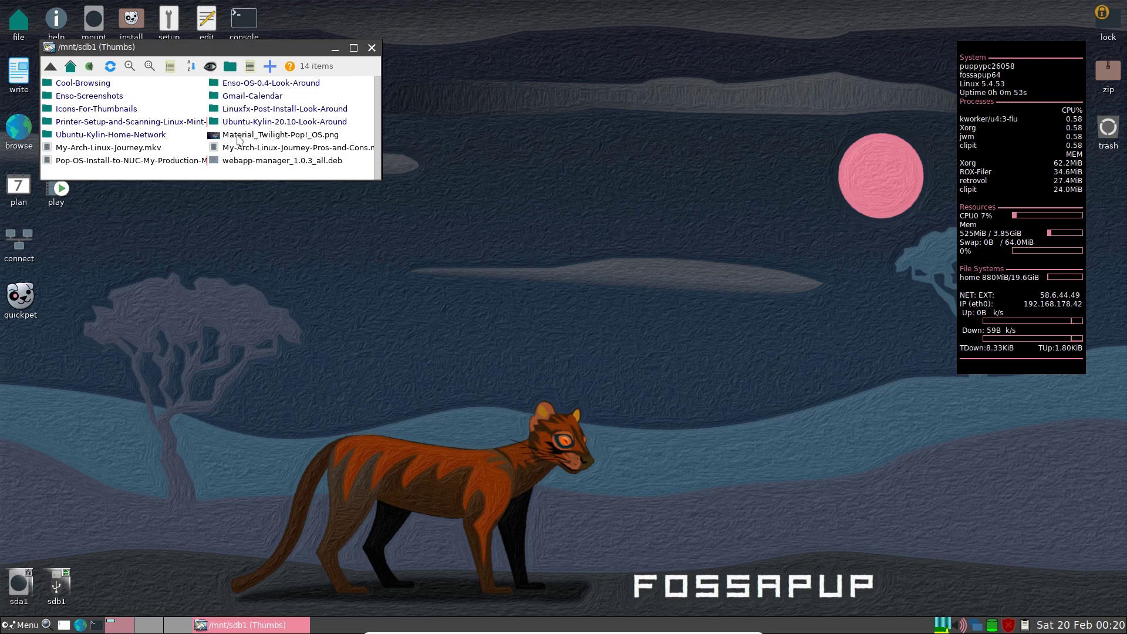
pyautogui.rightClick(238, 140)
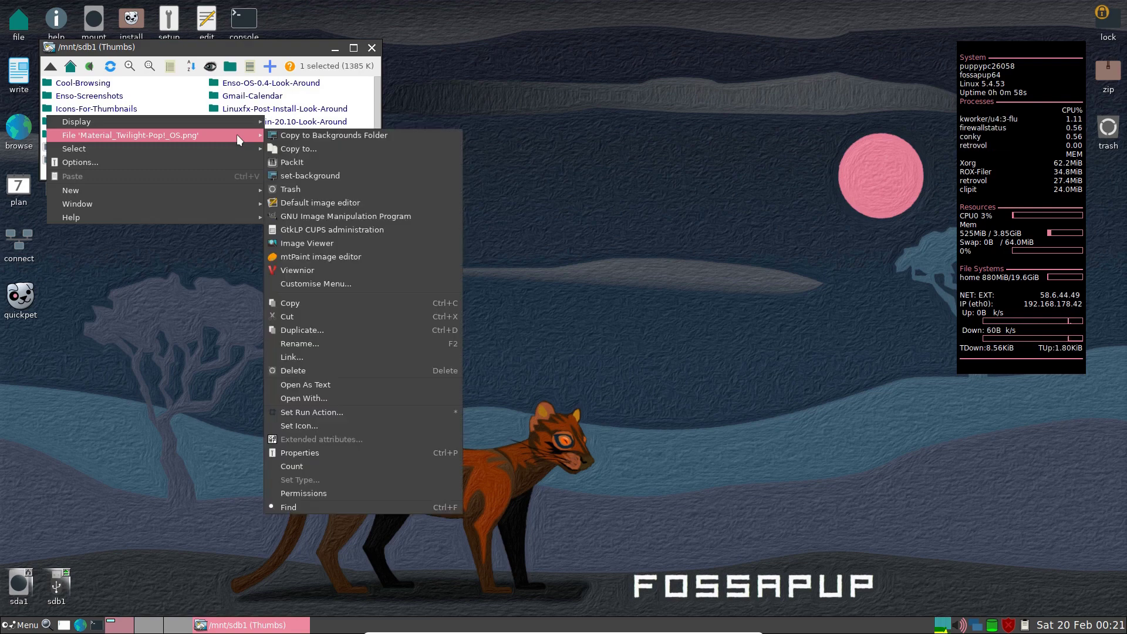
pyautogui.click(290, 298)
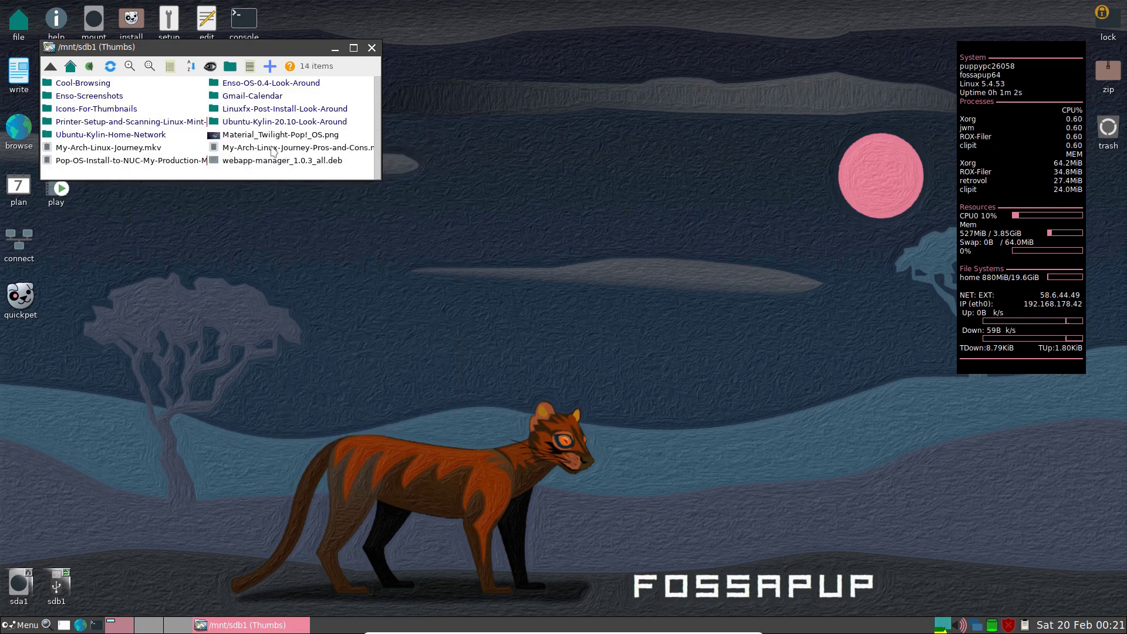
# - Paste the wallpaper image into the home Downloads folder and close its window
pyautogui.click(71, 66)
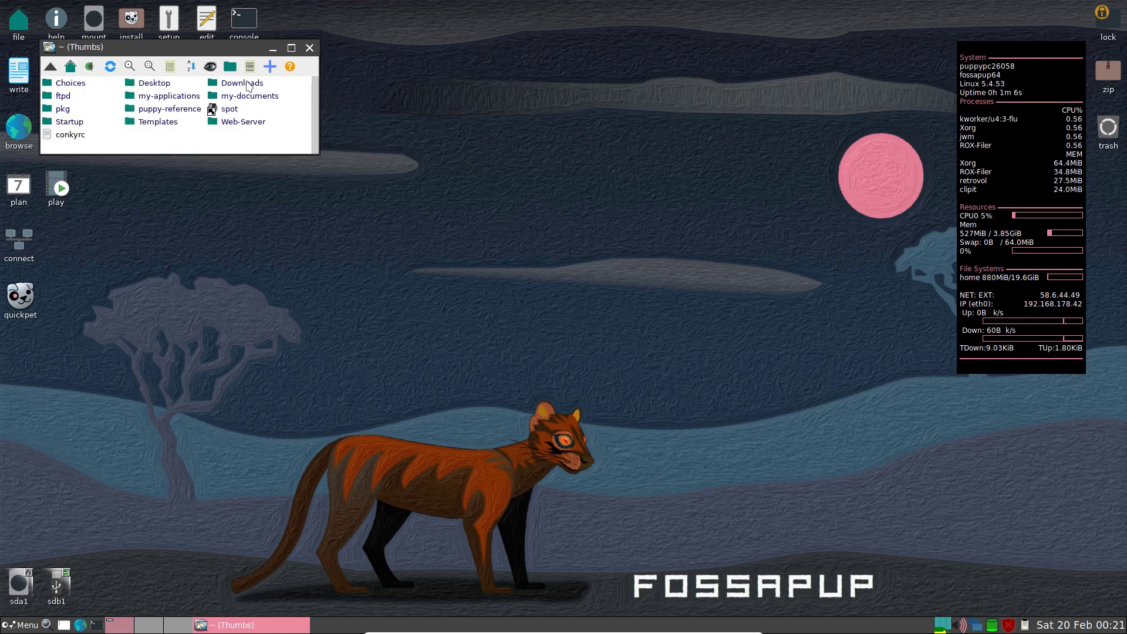
pyautogui.click(246, 84)
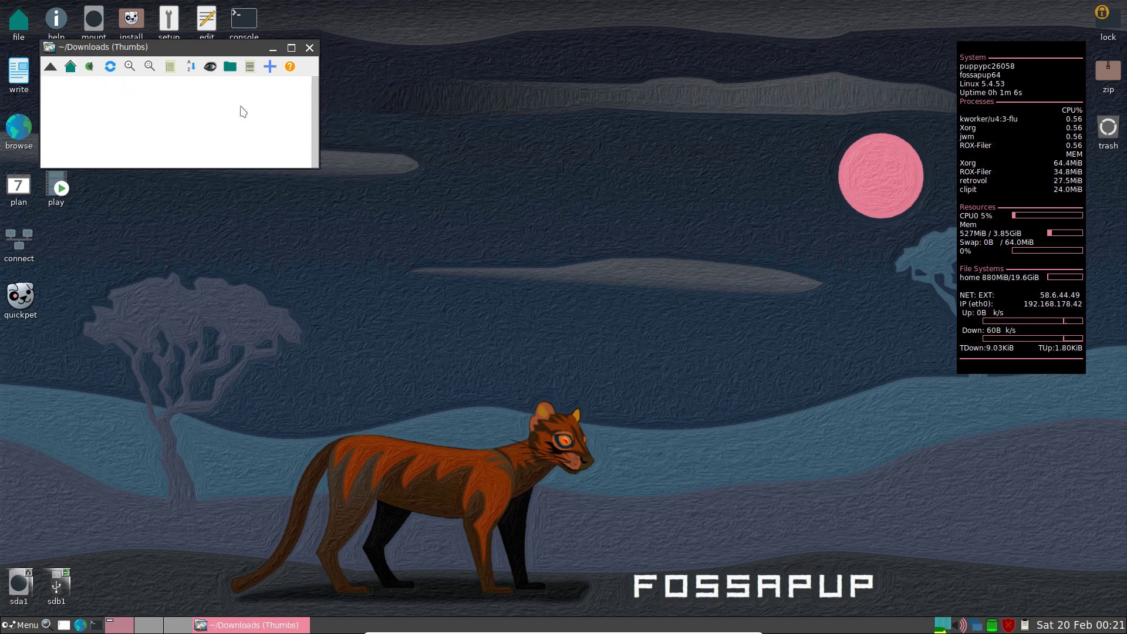
pyautogui.click(51, 68)
pyautogui.click(227, 85)
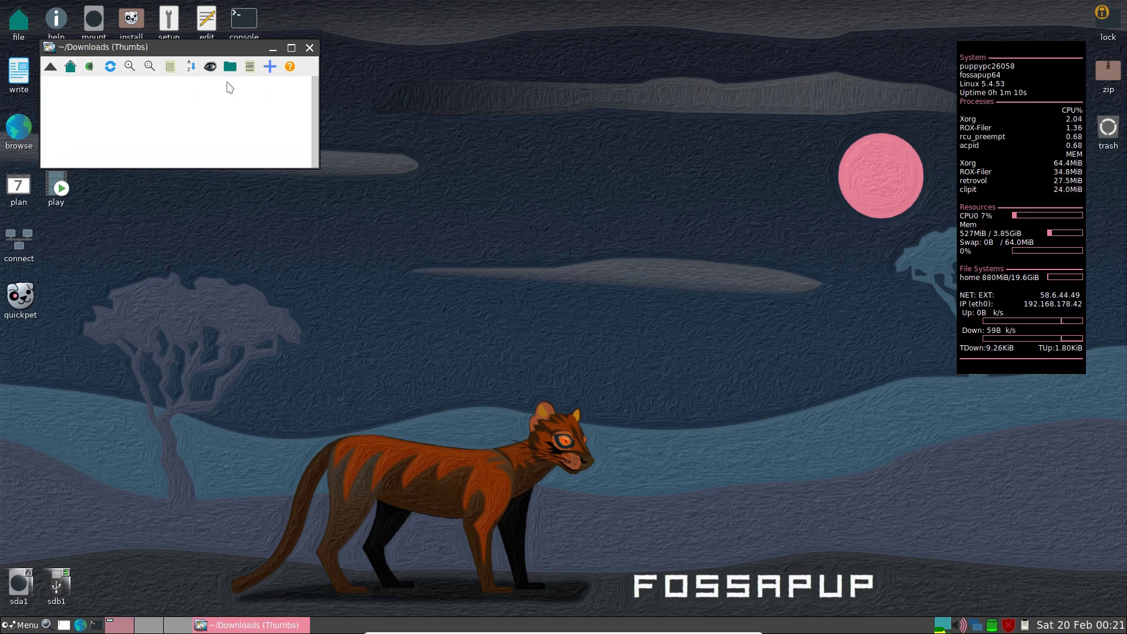
pyautogui.rightClick(121, 101)
pyautogui.moveTo(121, 101)
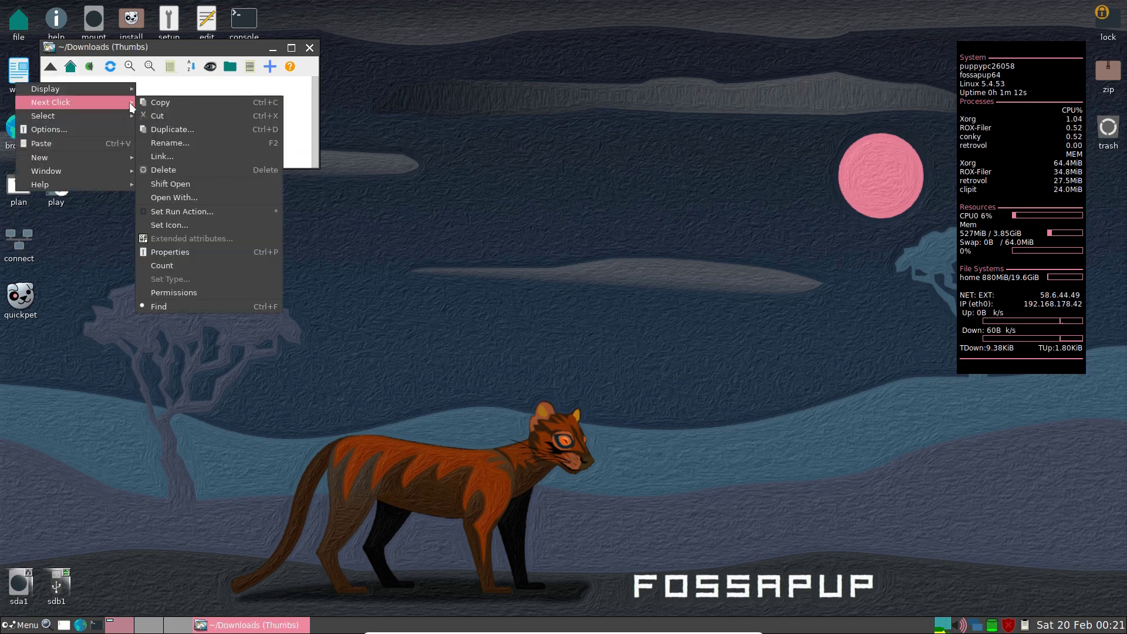
pyautogui.click(33, 142)
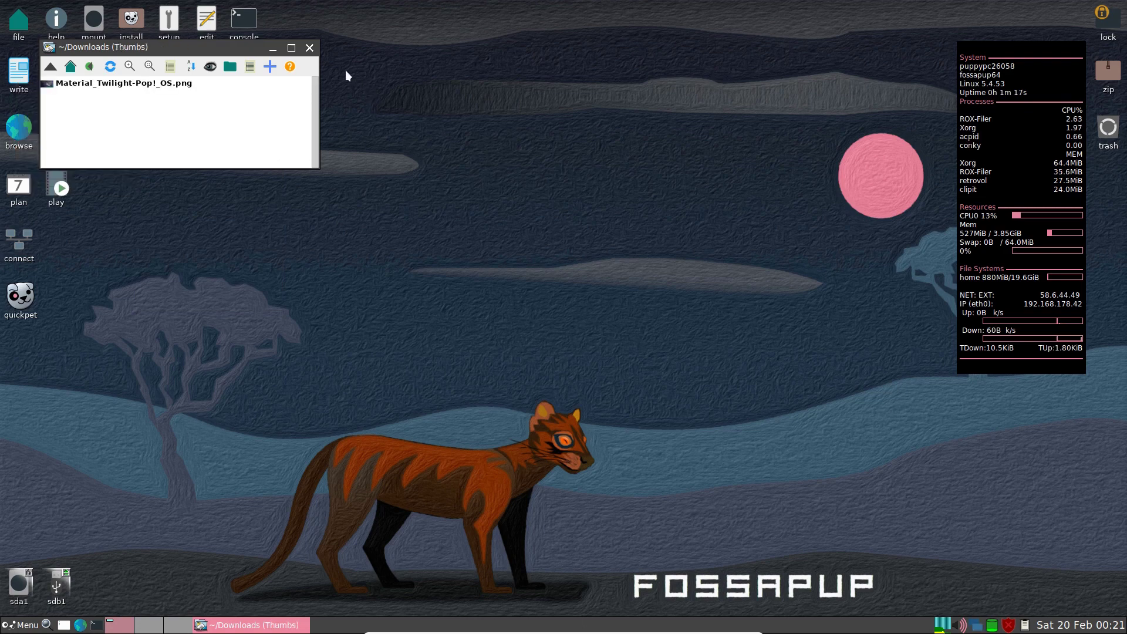
pyautogui.click(309, 48)
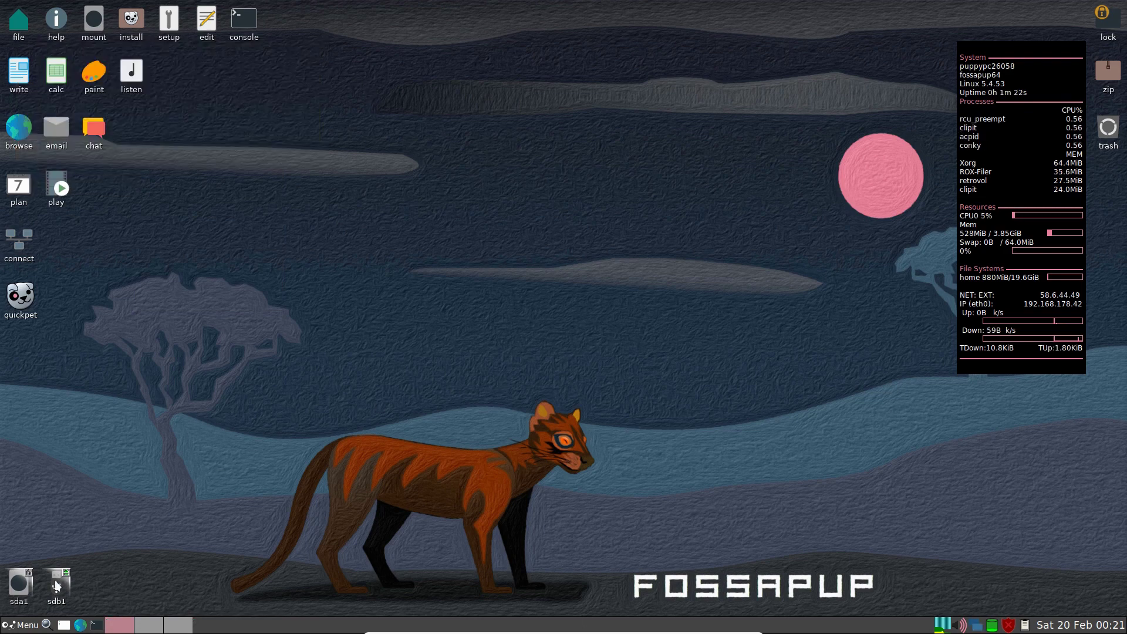
# - Unmount the sdb1 drive from its desktop icon's menu
pyautogui.rightClick(57, 585)
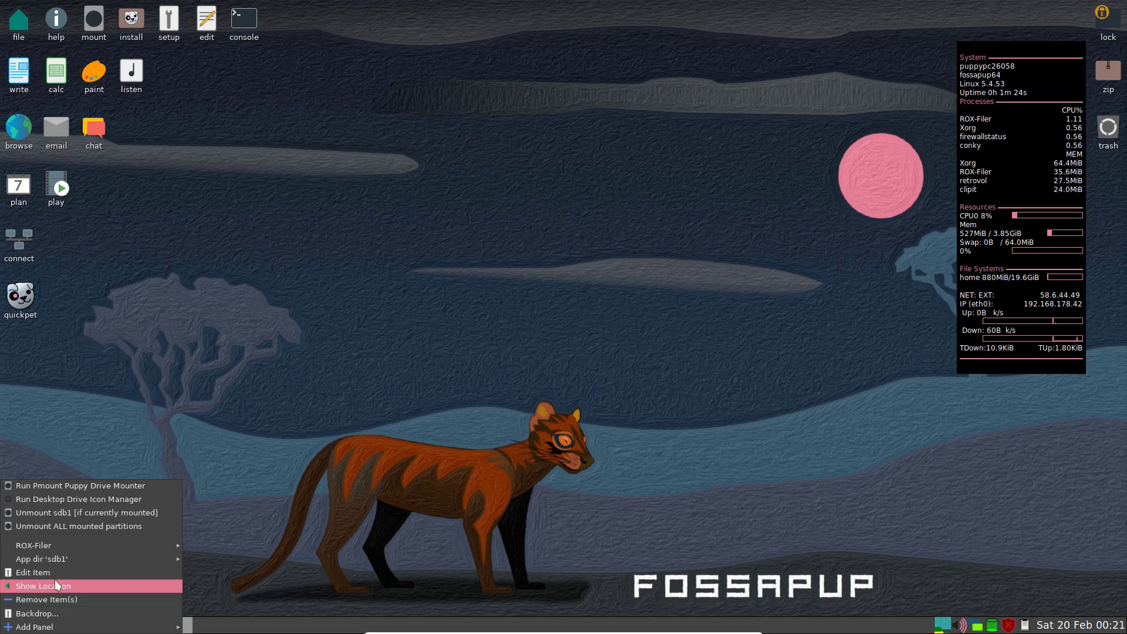
pyautogui.click(57, 585)
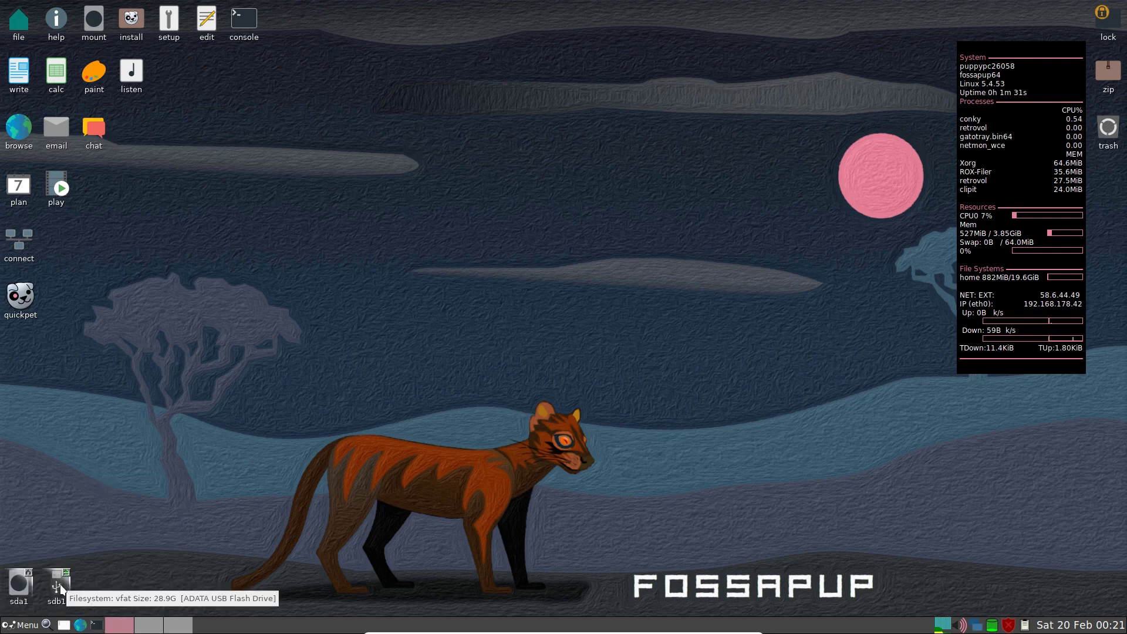
pyautogui.rightClick(60, 584)
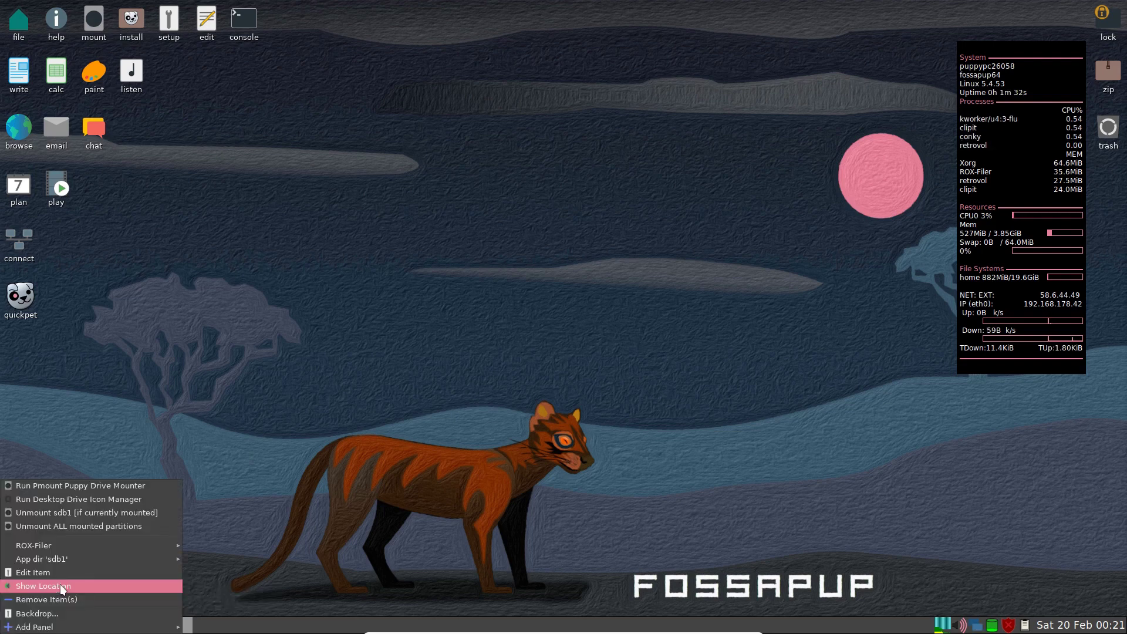
pyautogui.click(68, 509)
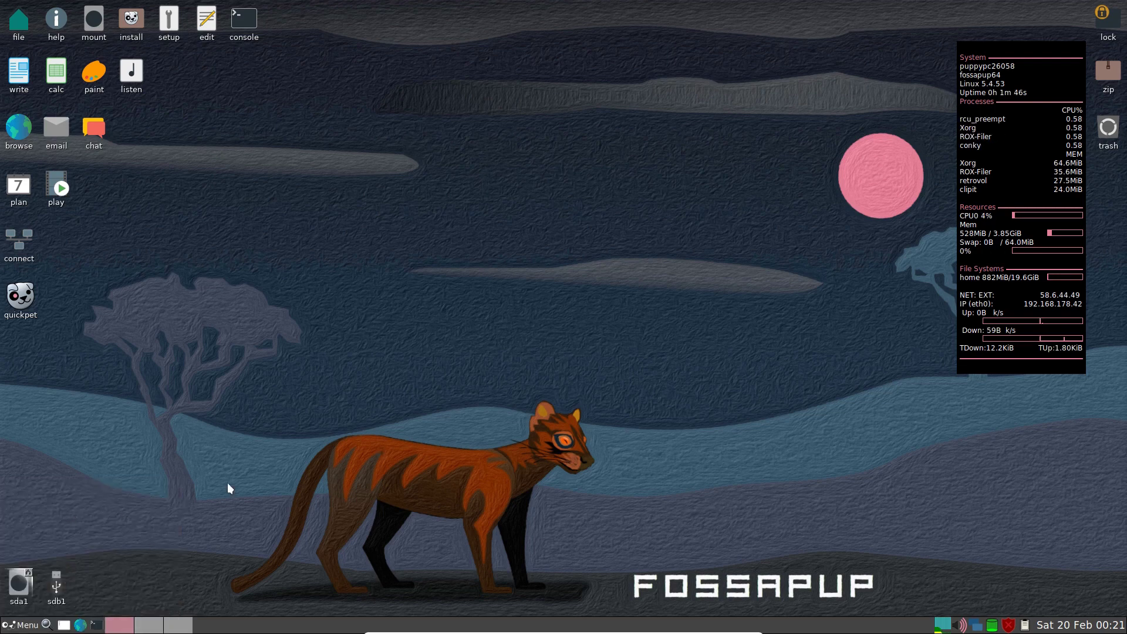
pyautogui.click(8, 24)
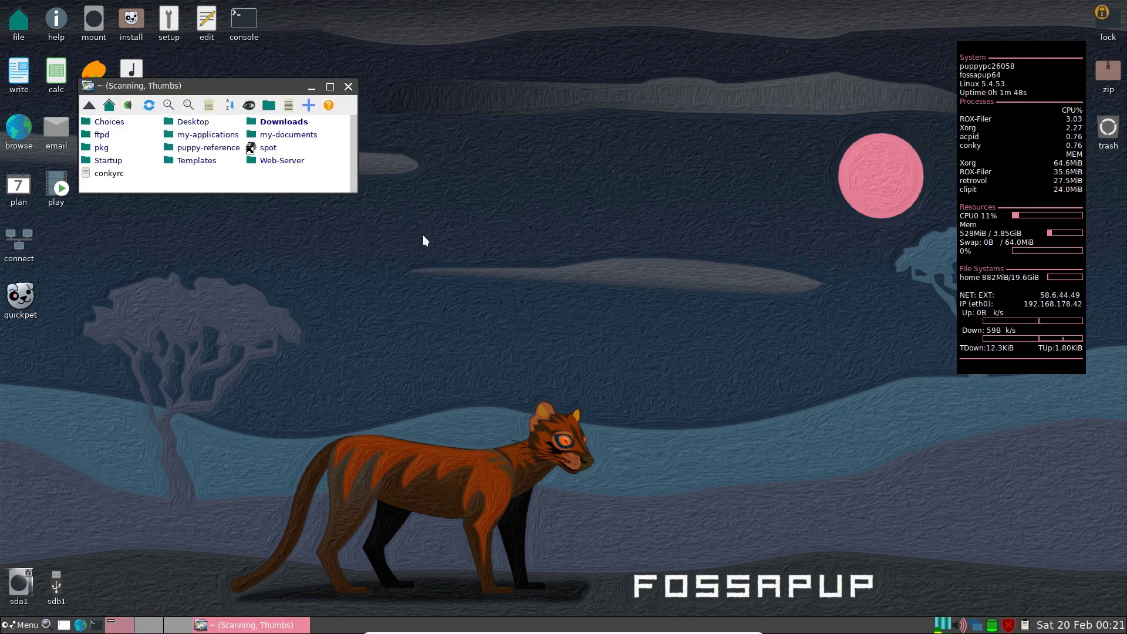
pyautogui.click(279, 123)
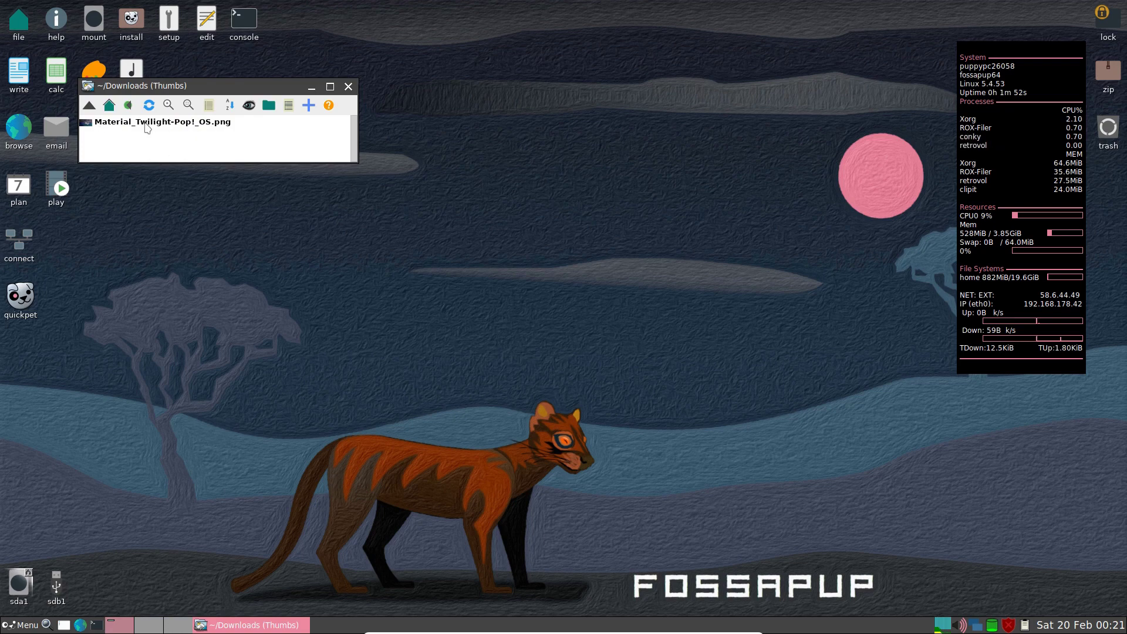
pyautogui.click(146, 127)
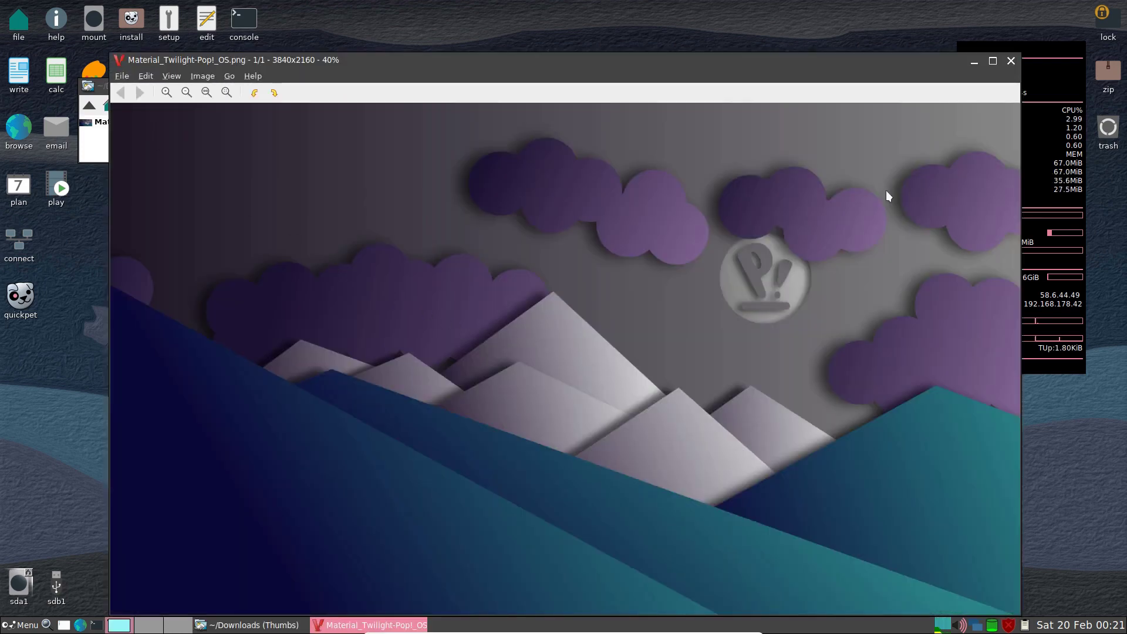
pyautogui.click(1010, 60)
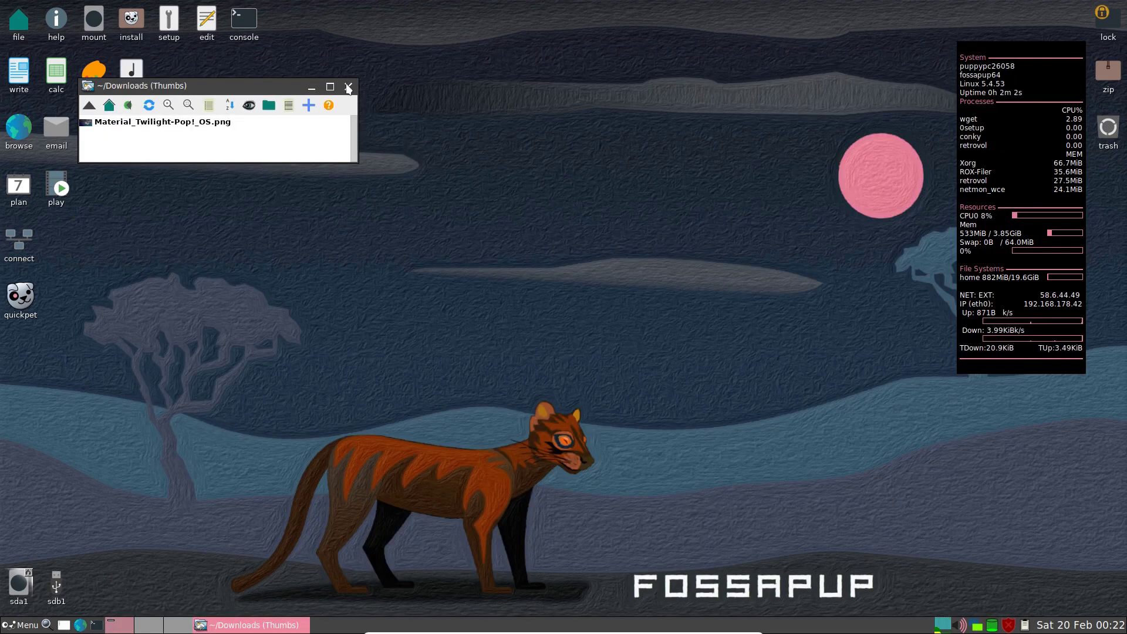
pyautogui.click(348, 87)
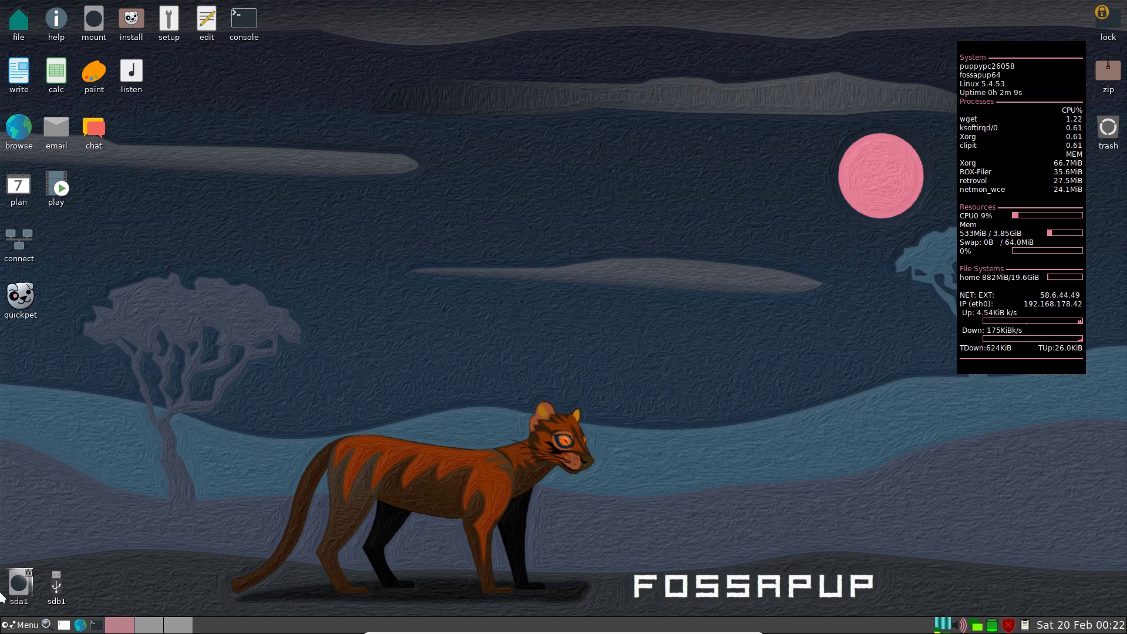
# - Shut down FossaPup64 via Menu > Exit > Shut Down to reboot
pyautogui.click(22, 624)
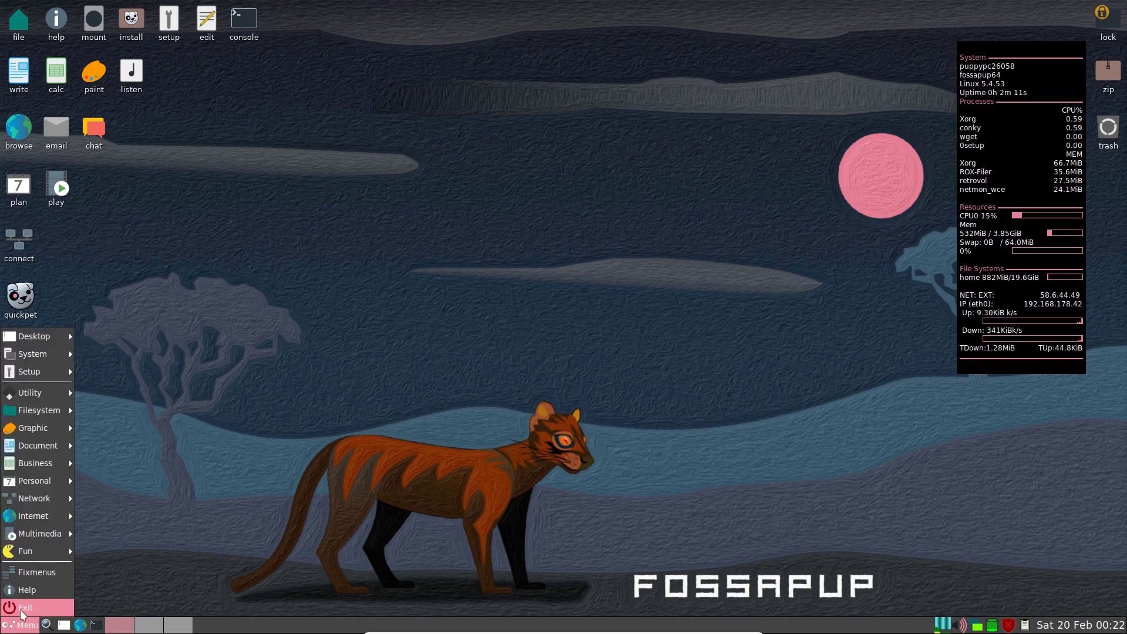
pyautogui.click(20, 609)
pyautogui.click(646, 302)
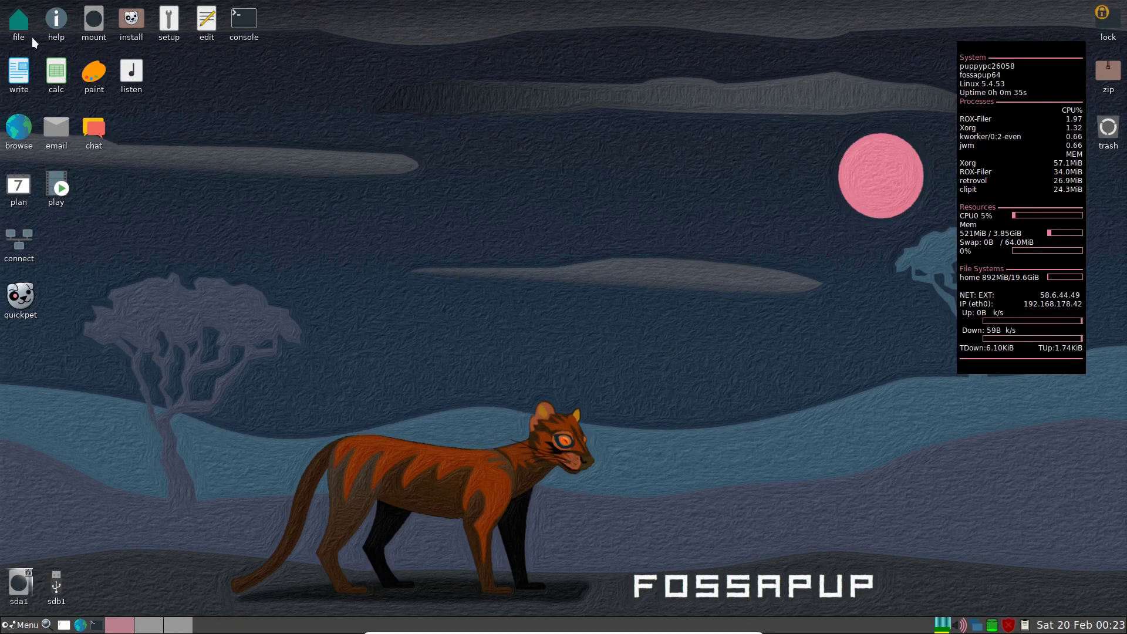
# - After rebooting, open home > Downloads and confirm Material_Twilight-Pop!_OS.png is still there
pyautogui.click(18, 22)
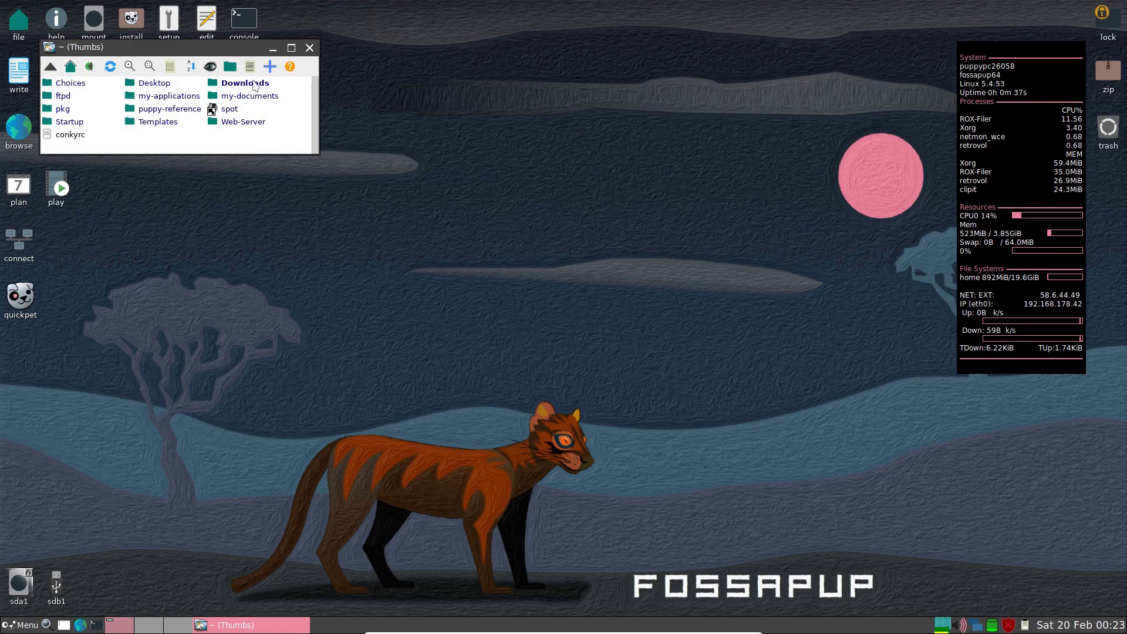
pyautogui.click(249, 83)
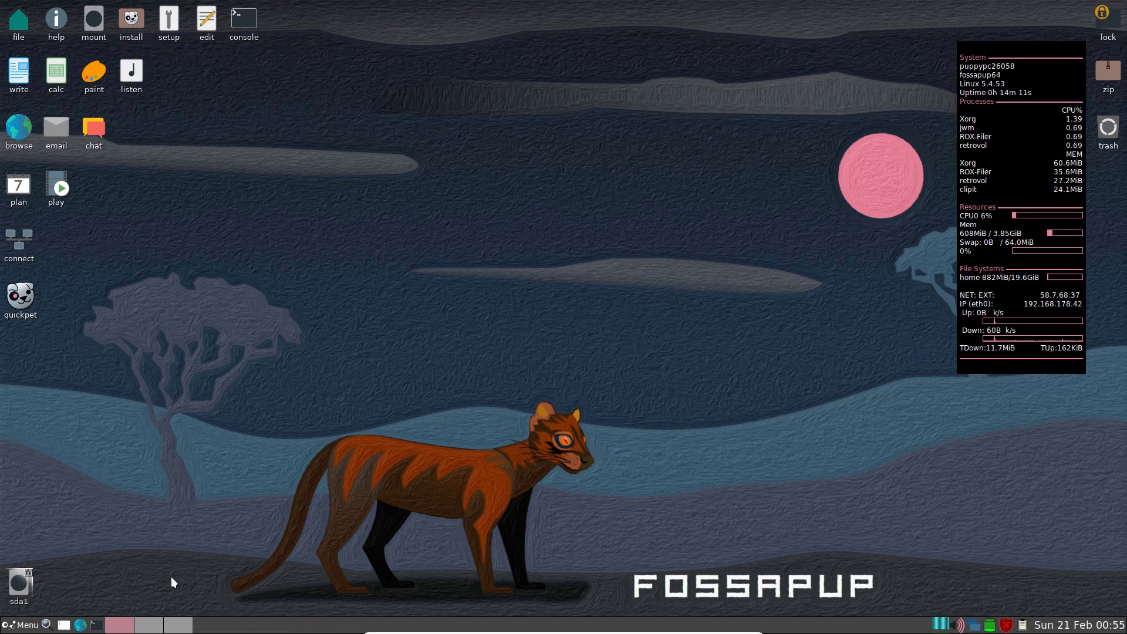
pyautogui.click(20, 26)
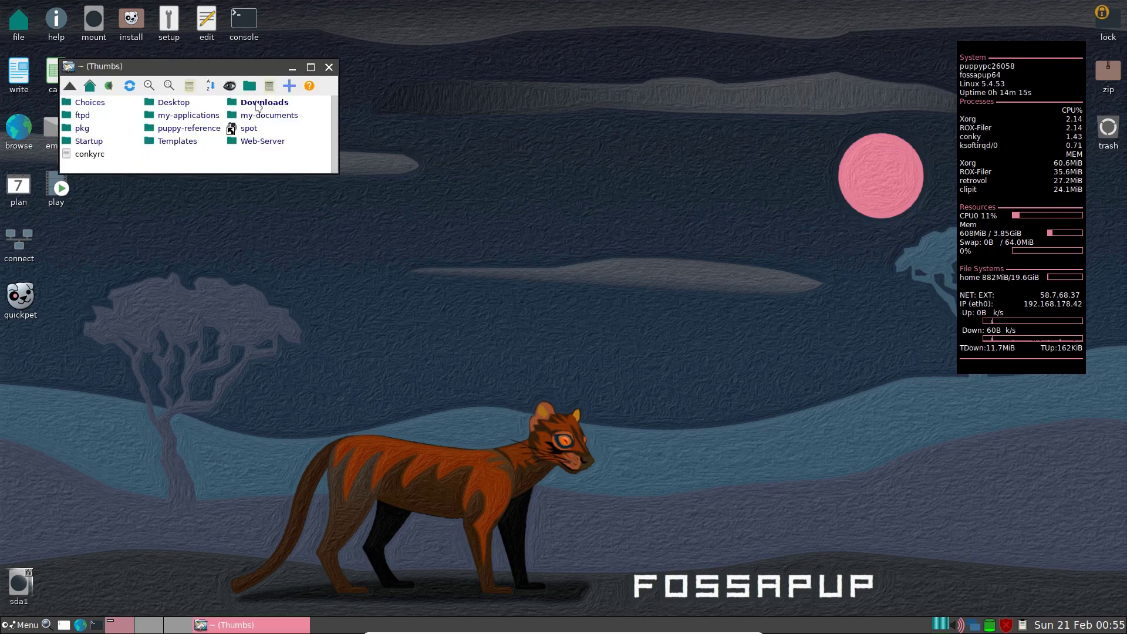
pyautogui.click(253, 105)
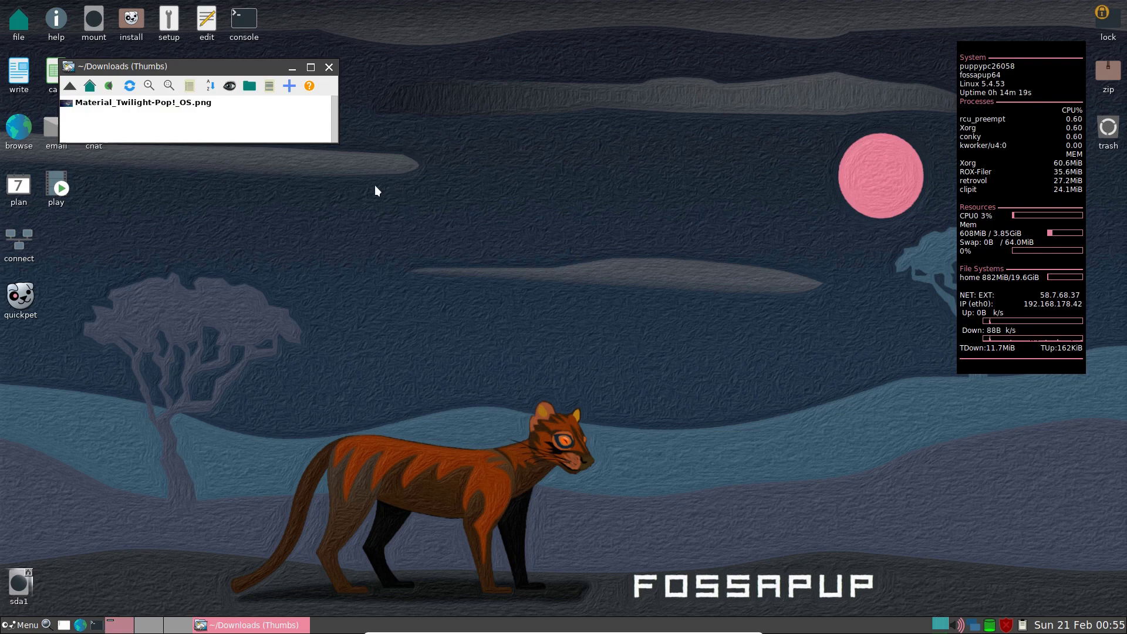
# - Create a new Pictures folder in the home directory
pyautogui.click(70, 85)
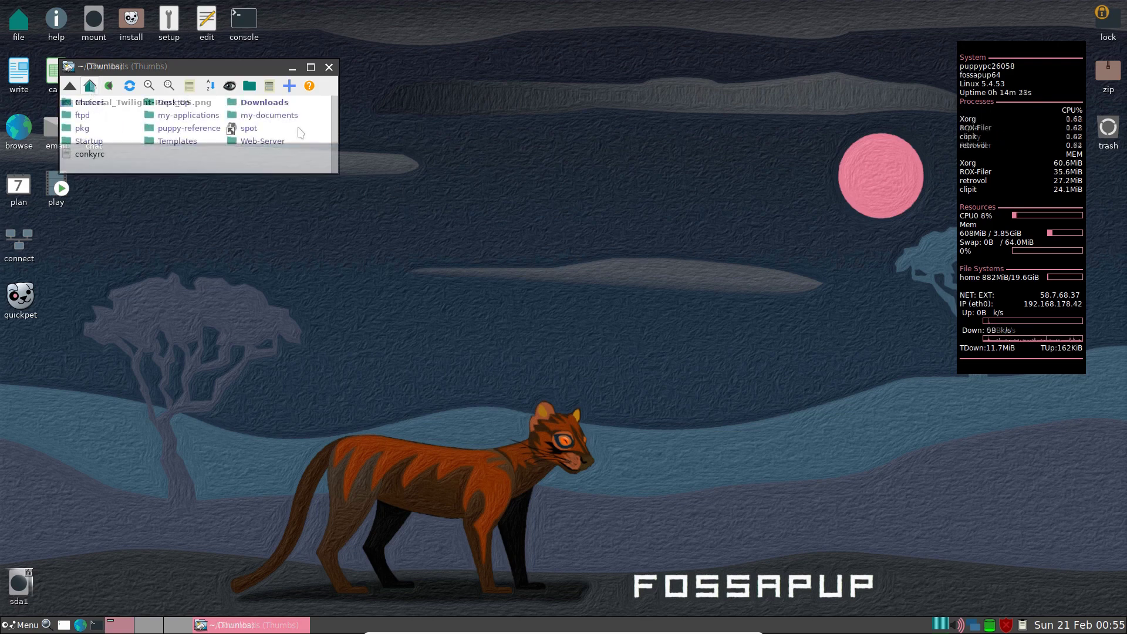
pyautogui.rightClick(295, 132)
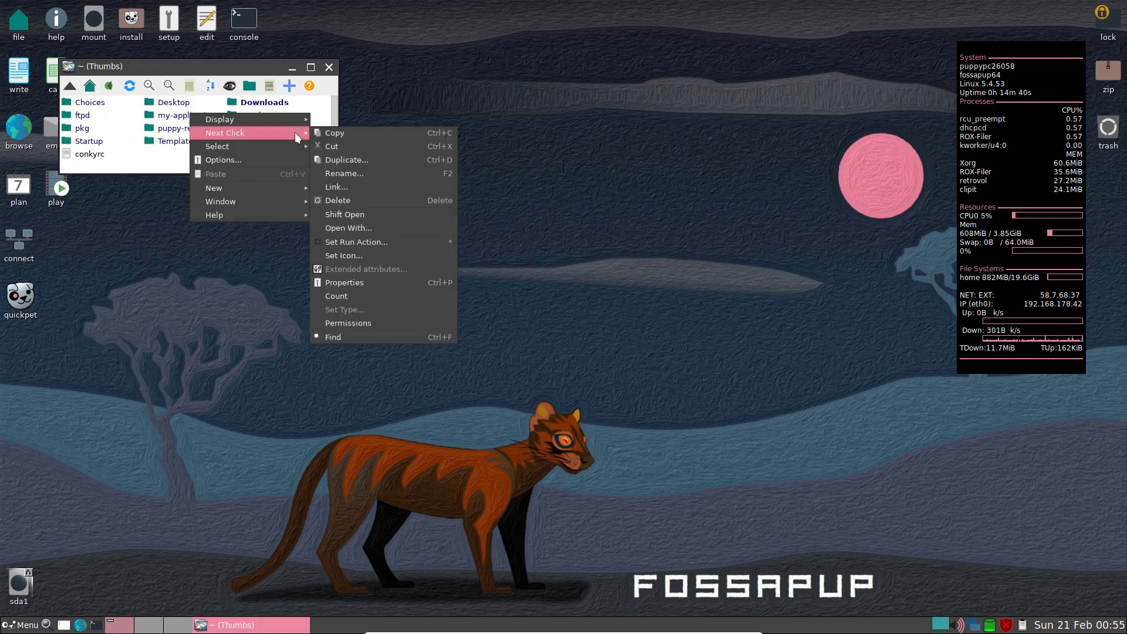
pyautogui.moveTo(263, 187)
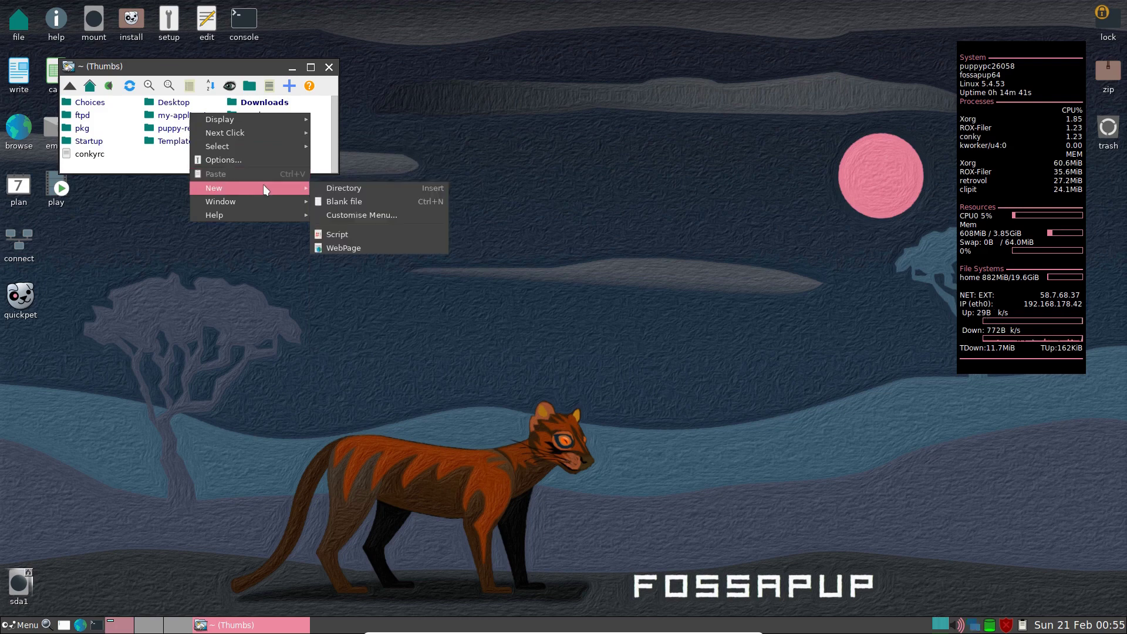
pyautogui.click(354, 186)
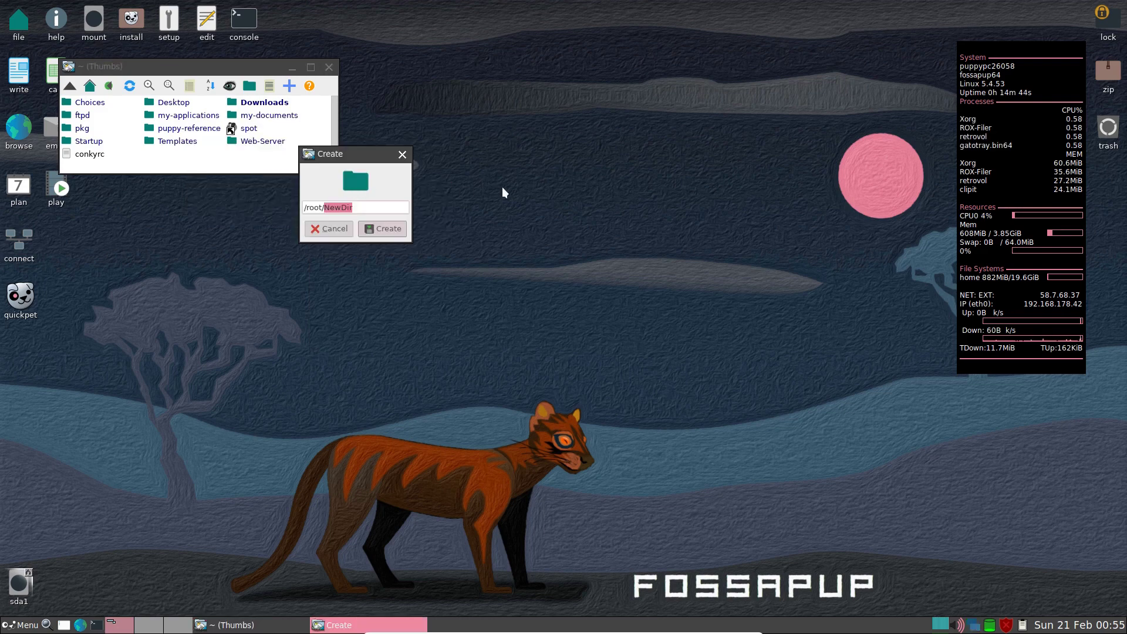
pyautogui.write('Picy')
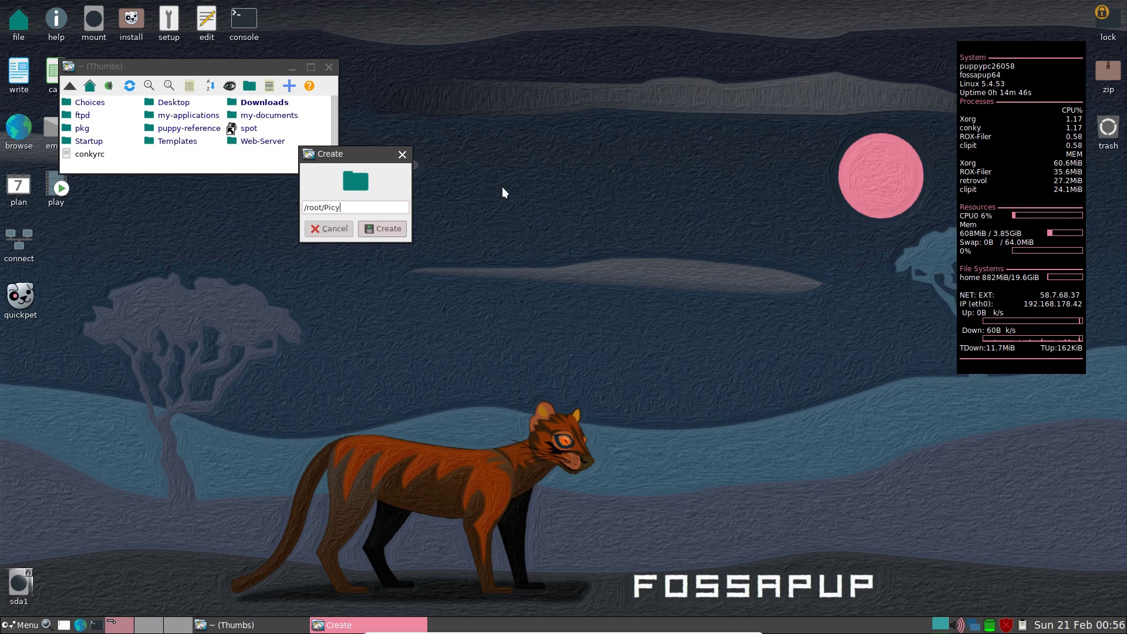
pyautogui.write('ures')
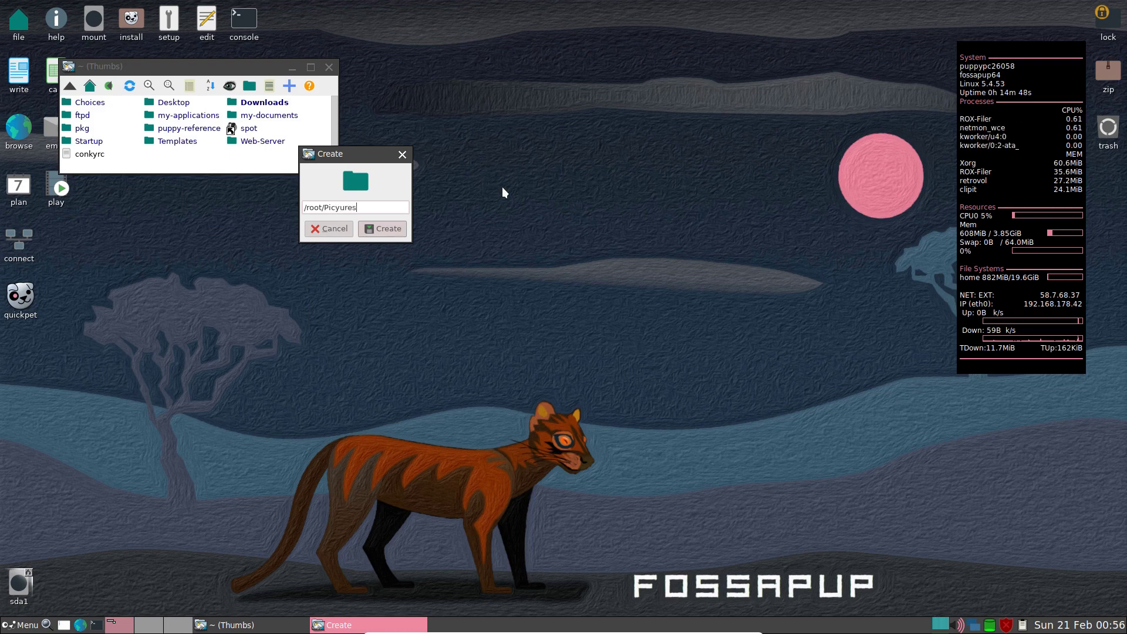
pyautogui.press('BackSpace')
pyautogui.press('BackSpace')
pyautogui.press('BackSpace')
pyautogui.press('BackSpace')
pyautogui.press('BackSpace')
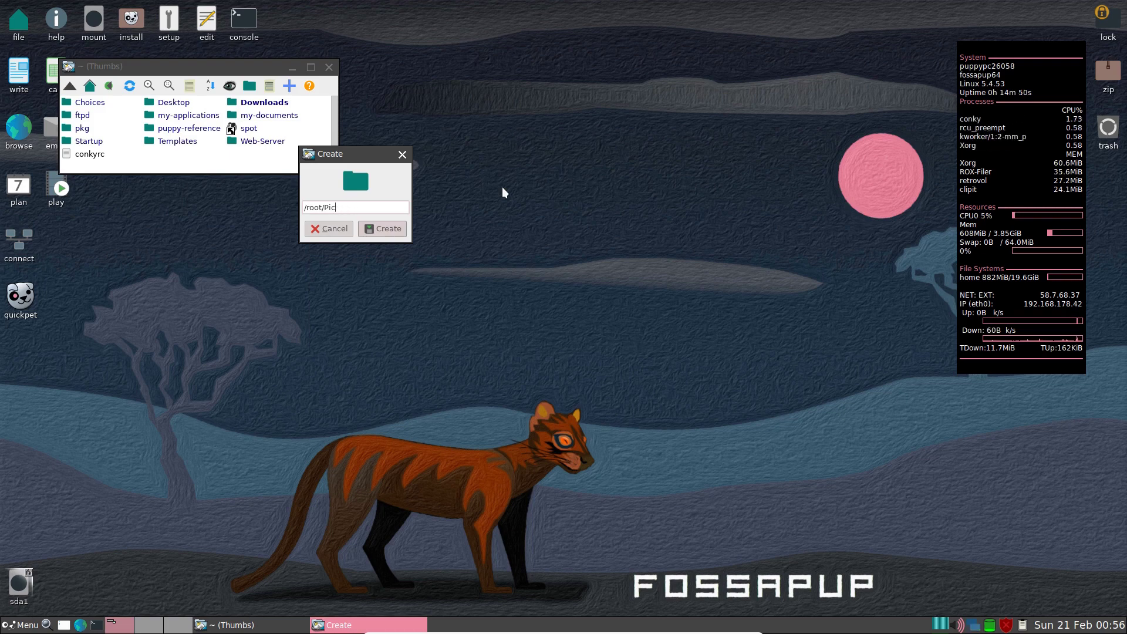
pyautogui.write('tures')
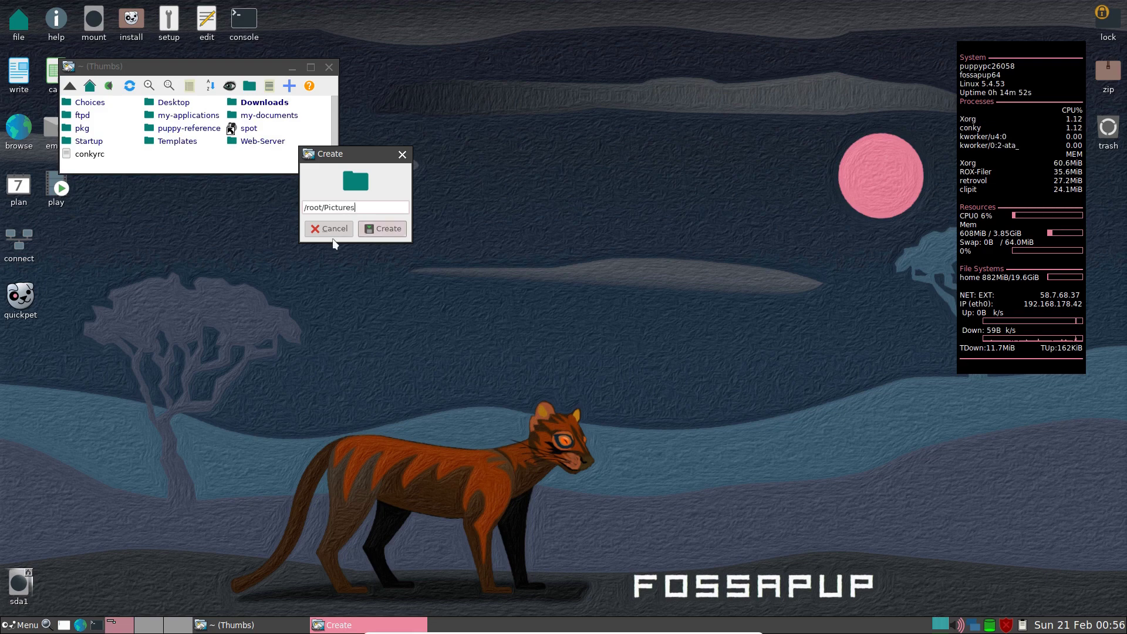
pyautogui.click(368, 229)
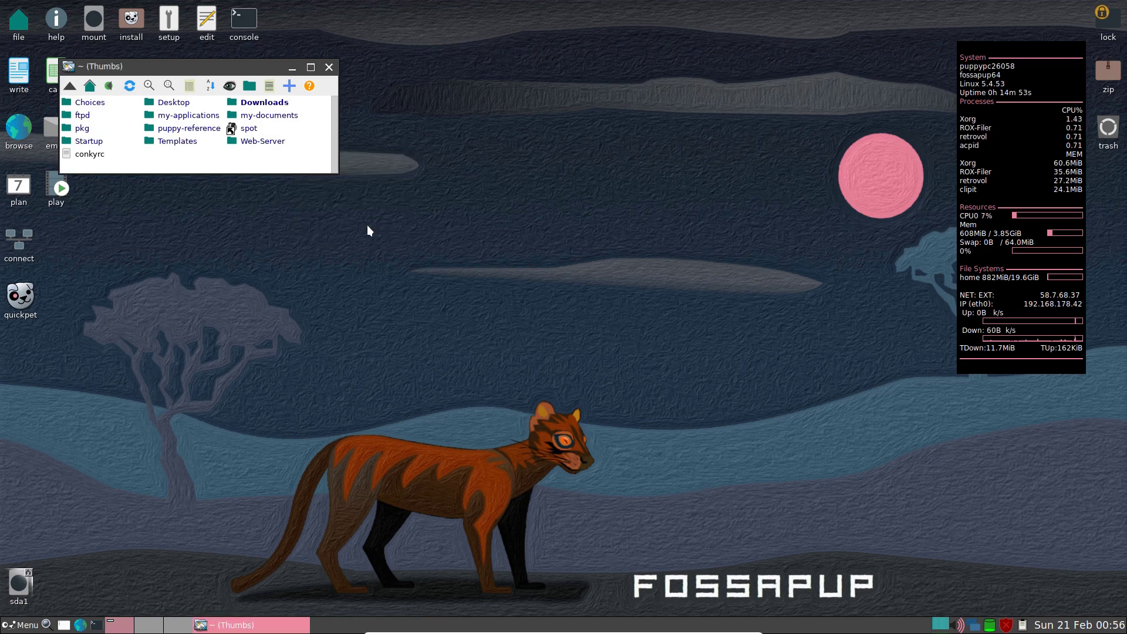
# - Create a new Documents folder in the home directory
pyautogui.rightClick(295, 148)
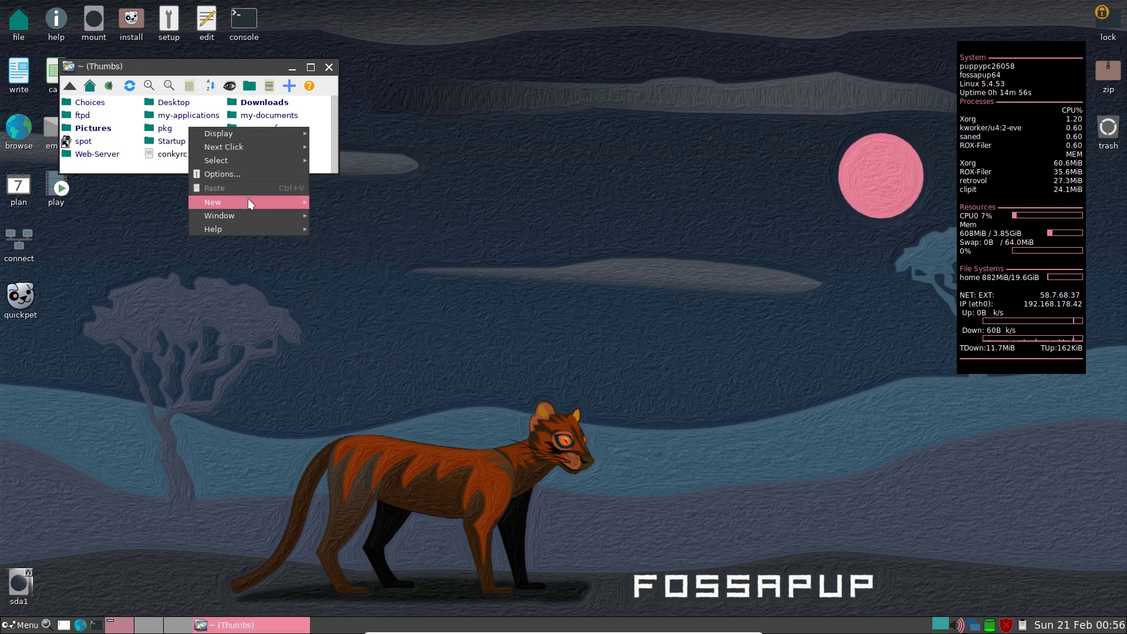
pyautogui.moveTo(252, 201)
pyautogui.click(324, 202)
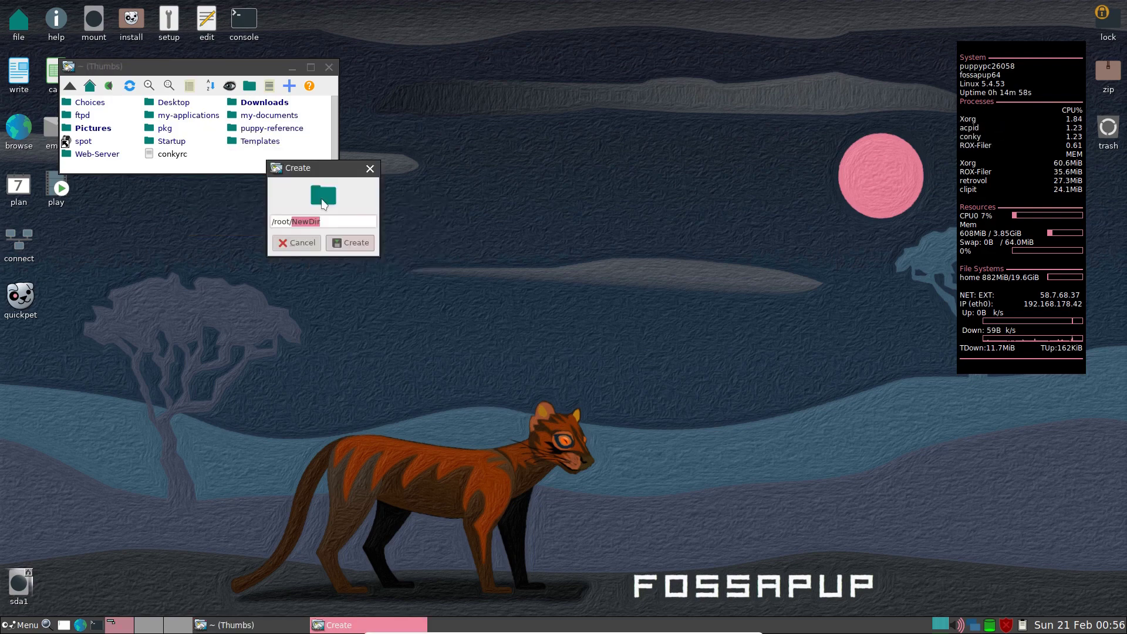
pyautogui.write('Docum')
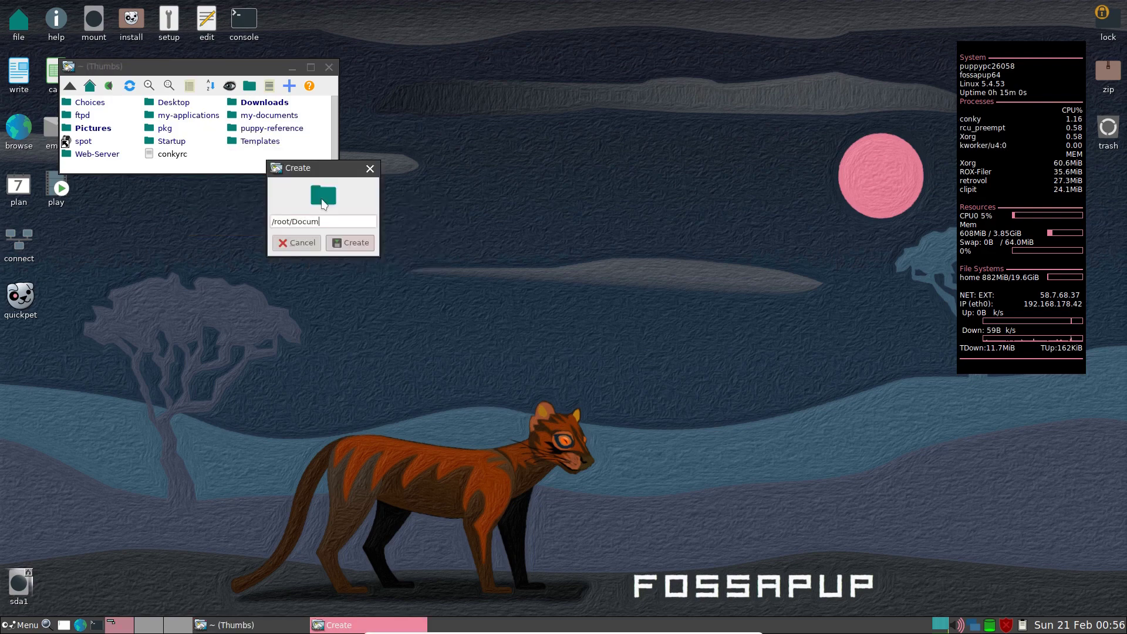
pyautogui.write('ents')
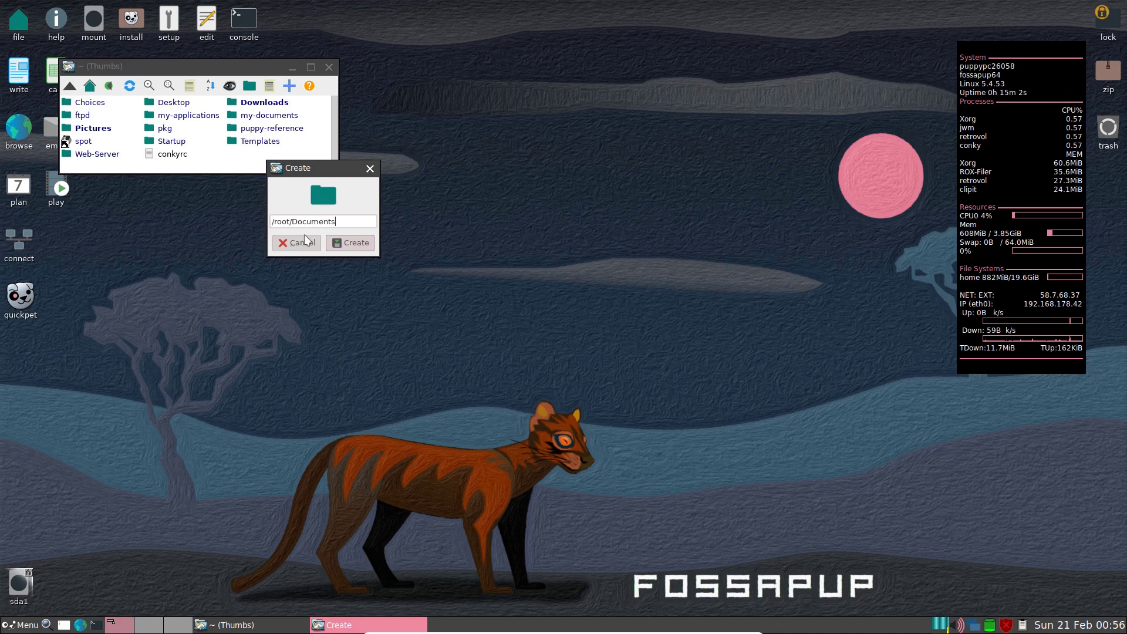
pyautogui.click(355, 243)
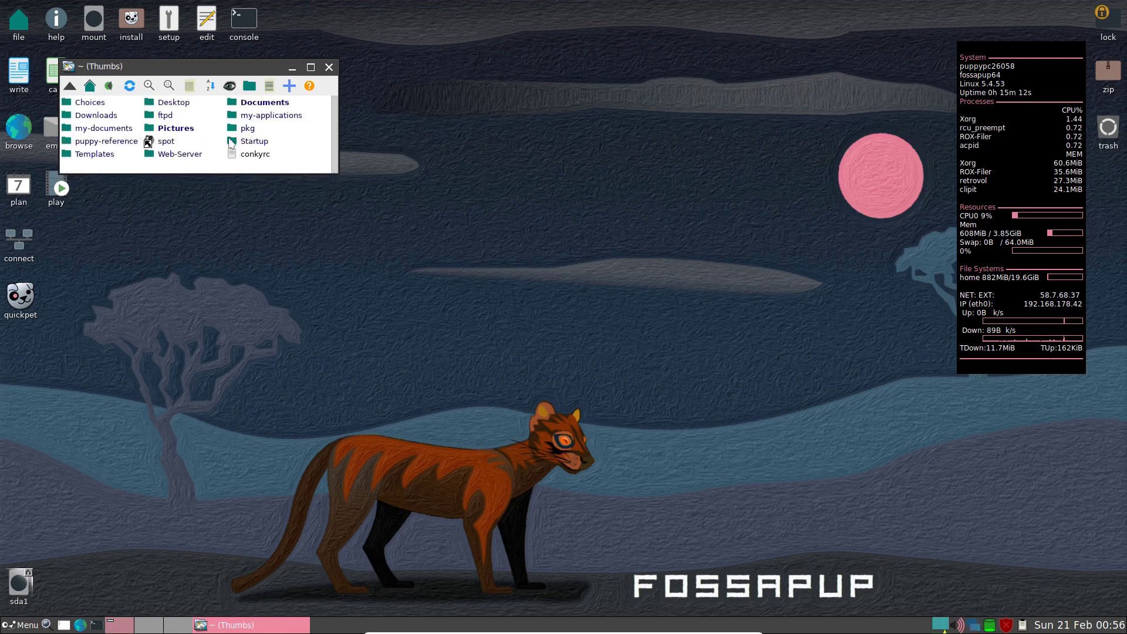
# - Cut Material_Twilight-Pop!_OS.png from the Downloads folder
pyautogui.click(92, 117)
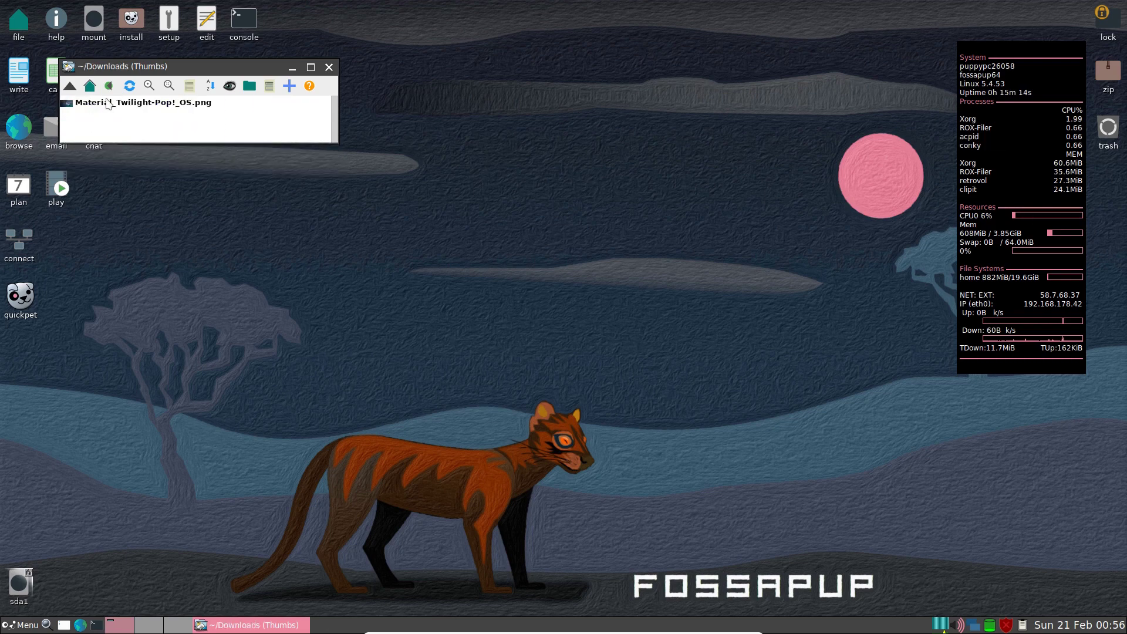
pyautogui.rightClick(107, 102)
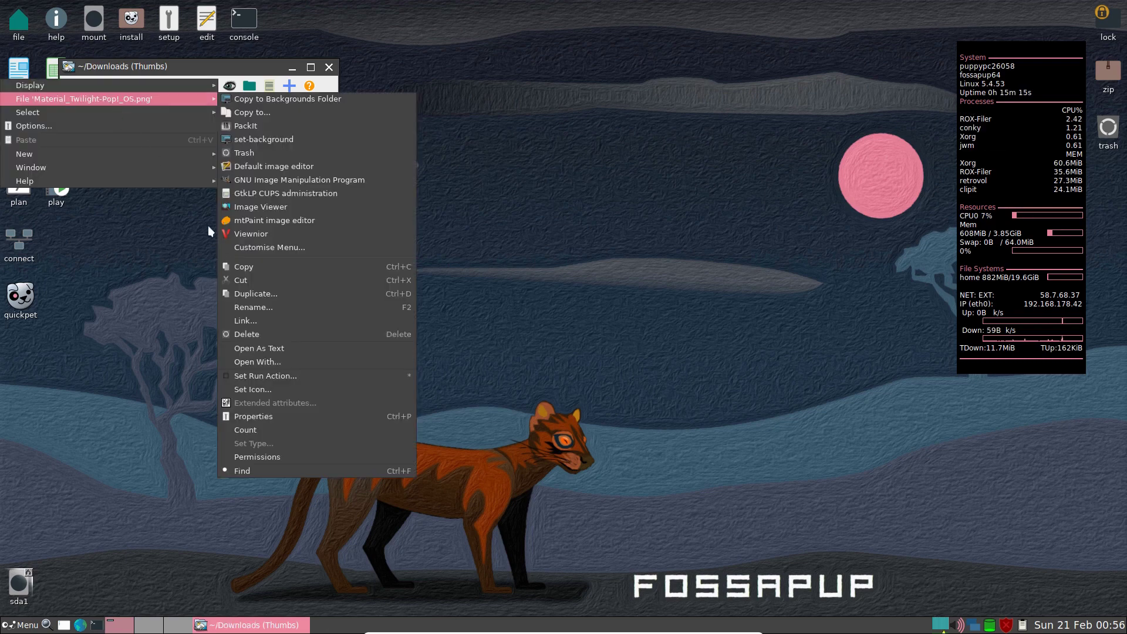
pyautogui.click(241, 277)
# - Paste the wallpaper into the new Pictures folder, then close it and reopen the home folder
pyautogui.click(90, 87)
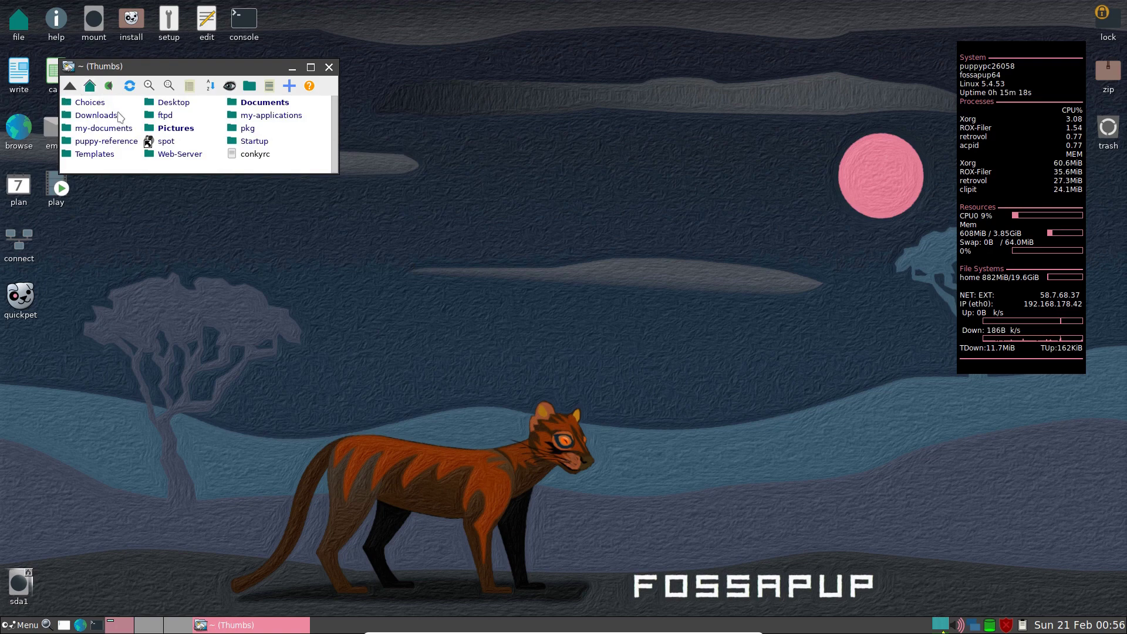
pyautogui.click(179, 127)
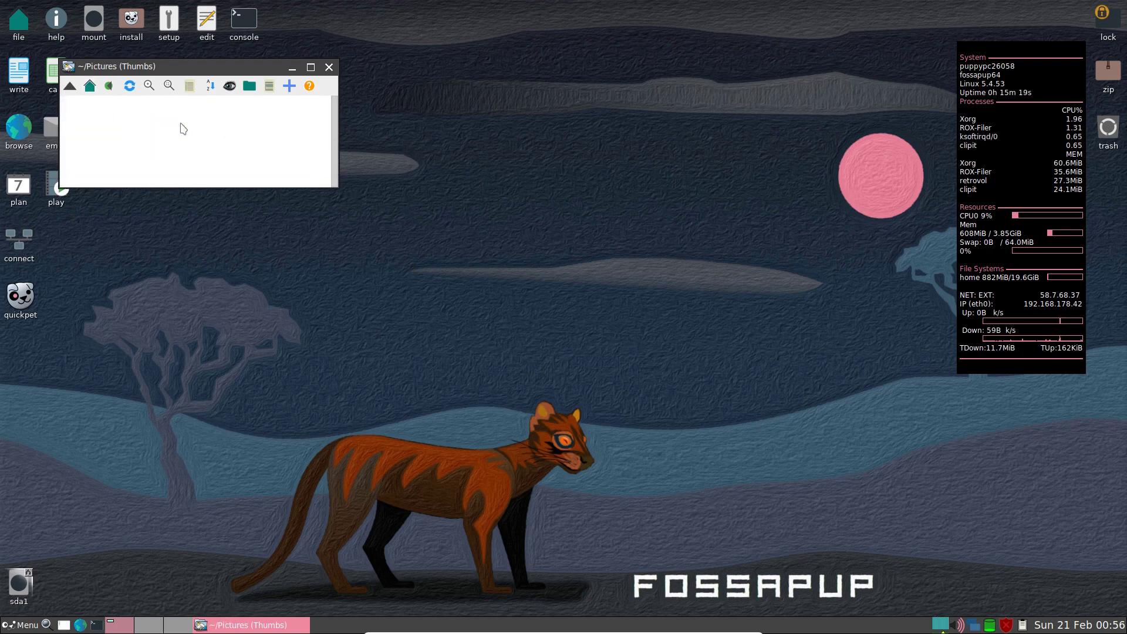
pyautogui.rightClick(136, 124)
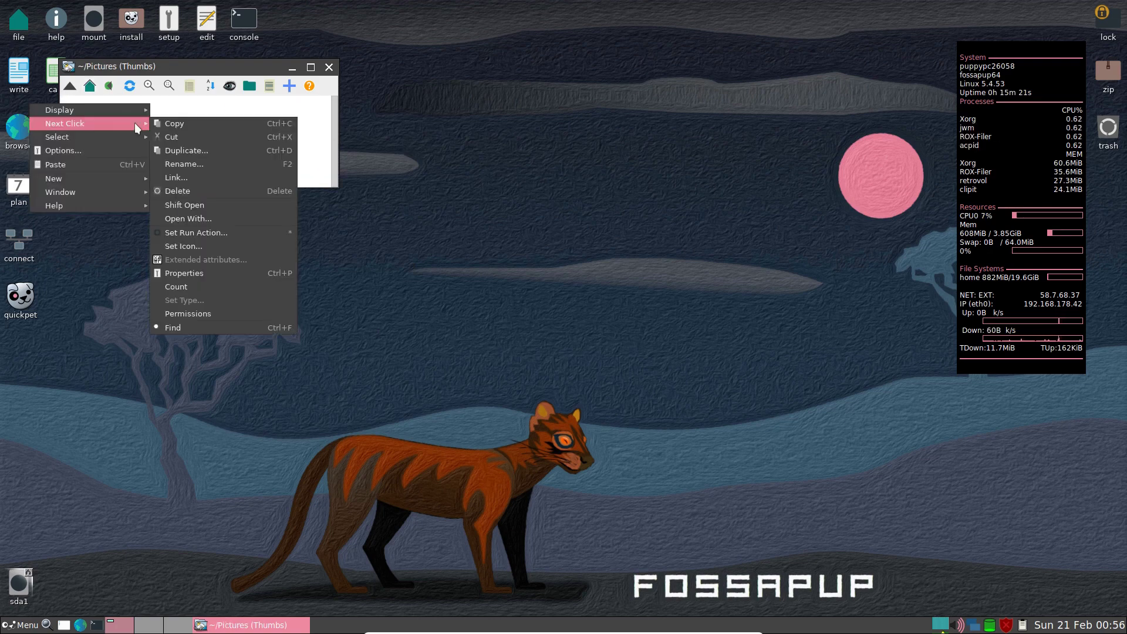
pyautogui.click(83, 163)
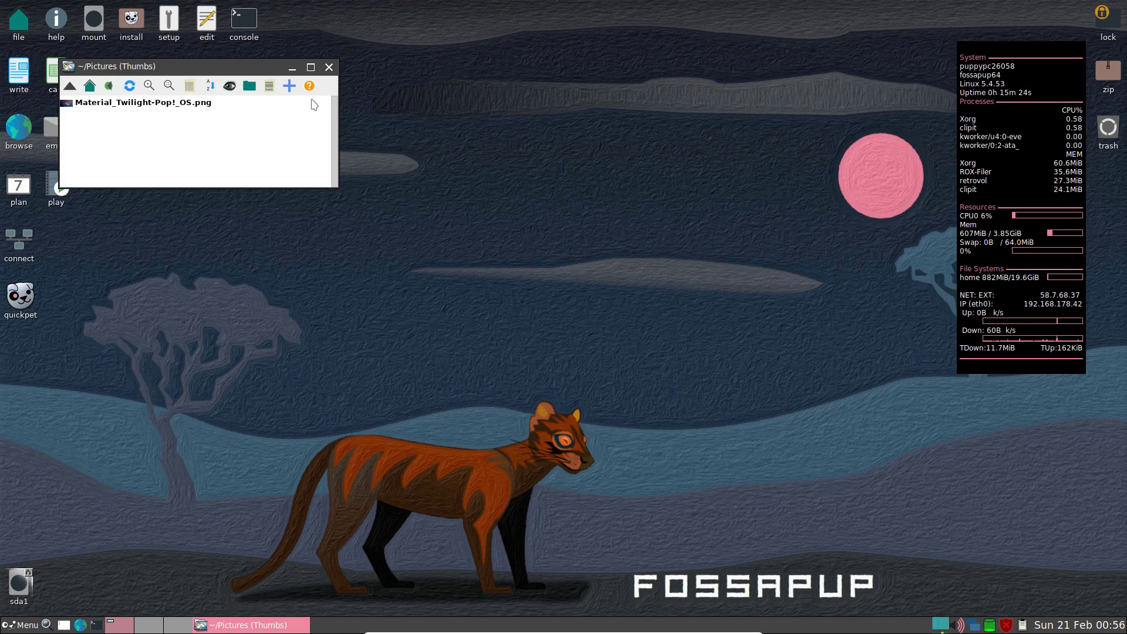
pyautogui.click(324, 68)
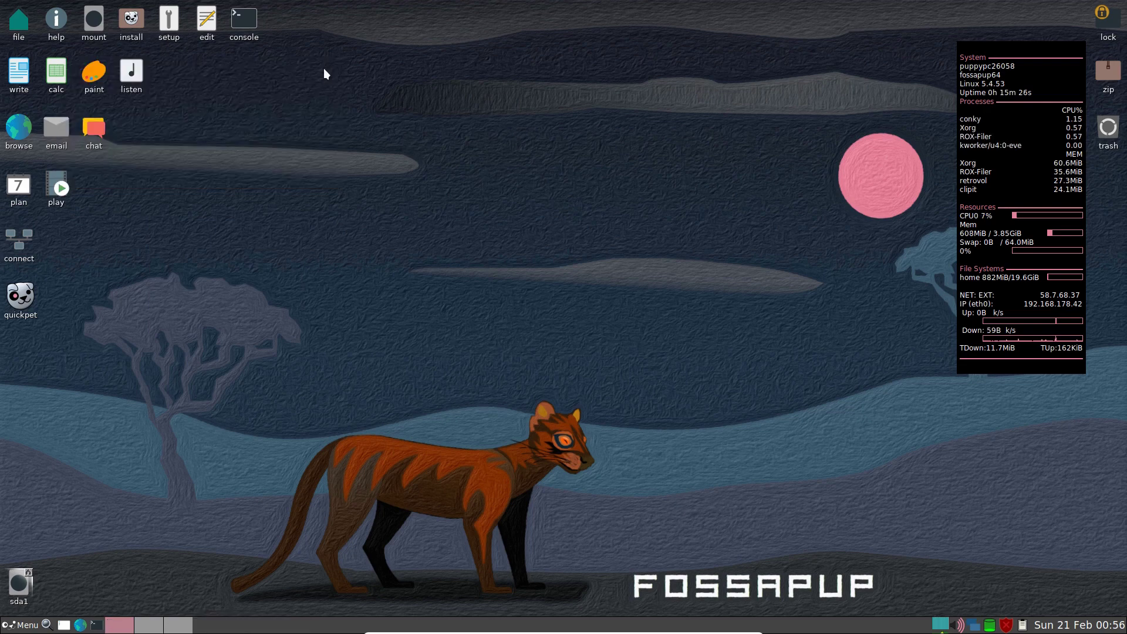
pyautogui.click(18, 22)
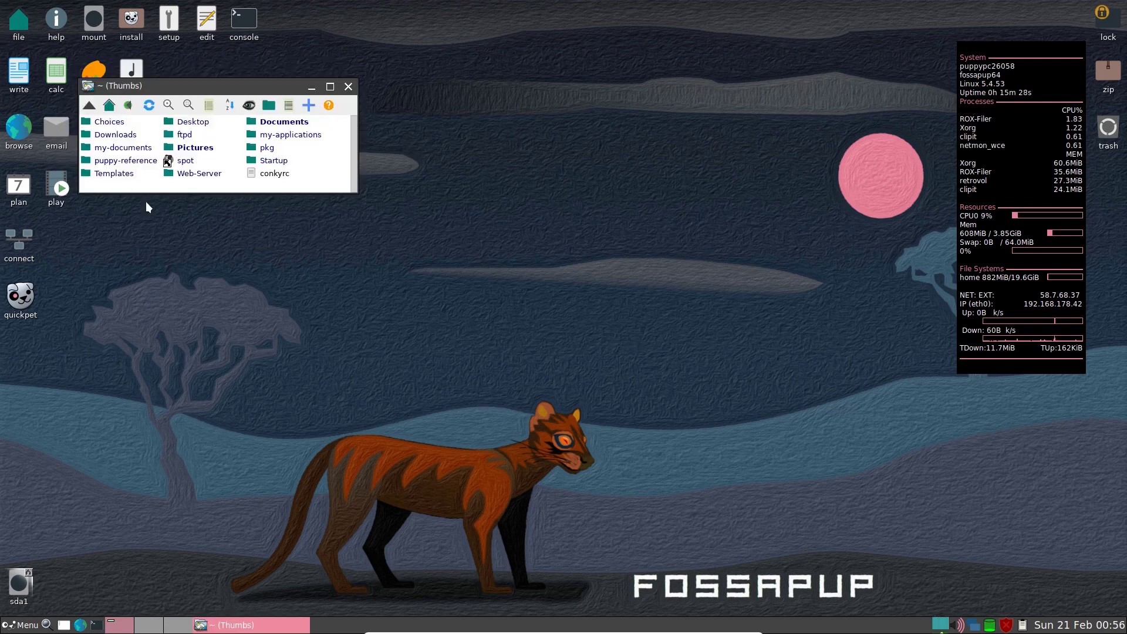
# - Confirm Material_Twilight-Pop!_OS.png sits in Pictures, close the window and start a reboot from the main menu
pyautogui.click(185, 149)
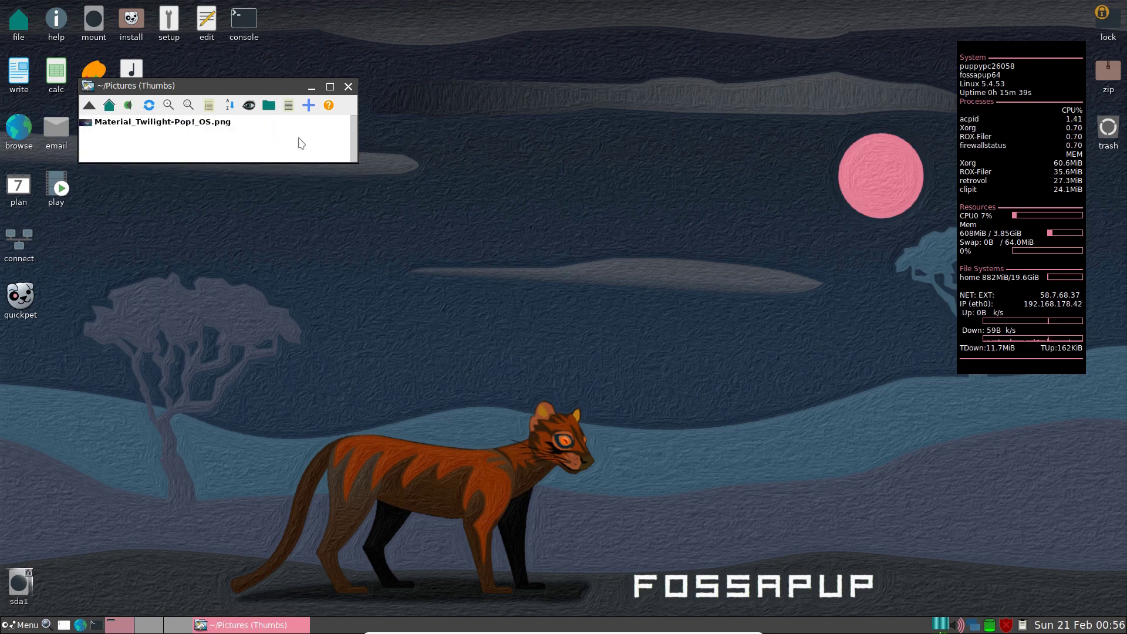
pyautogui.click(348, 86)
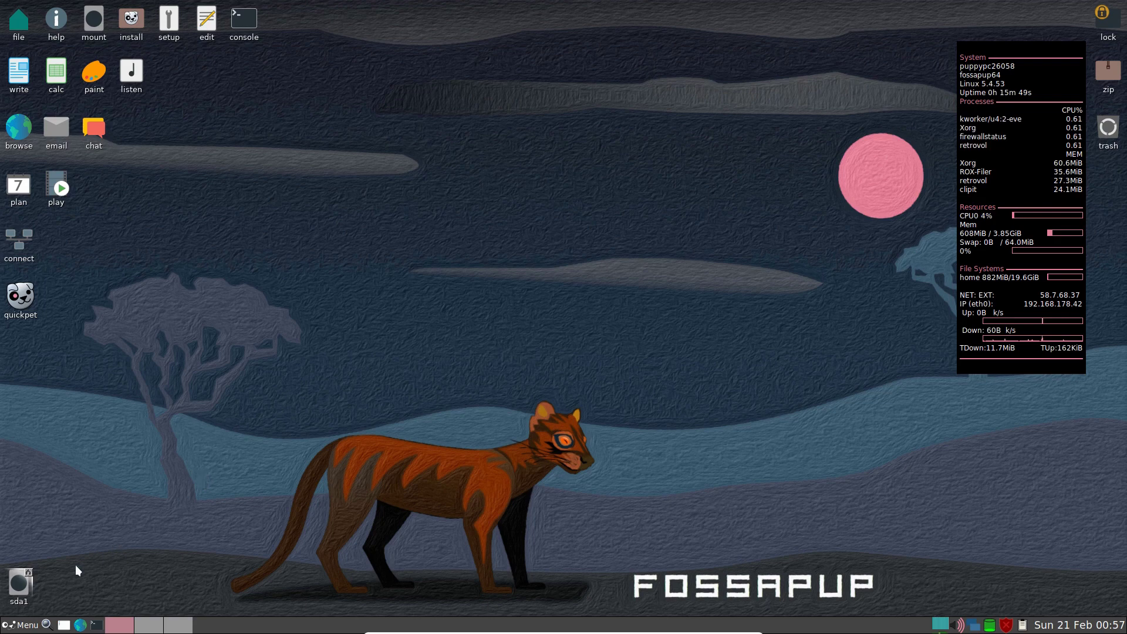
pyautogui.click(19, 625)
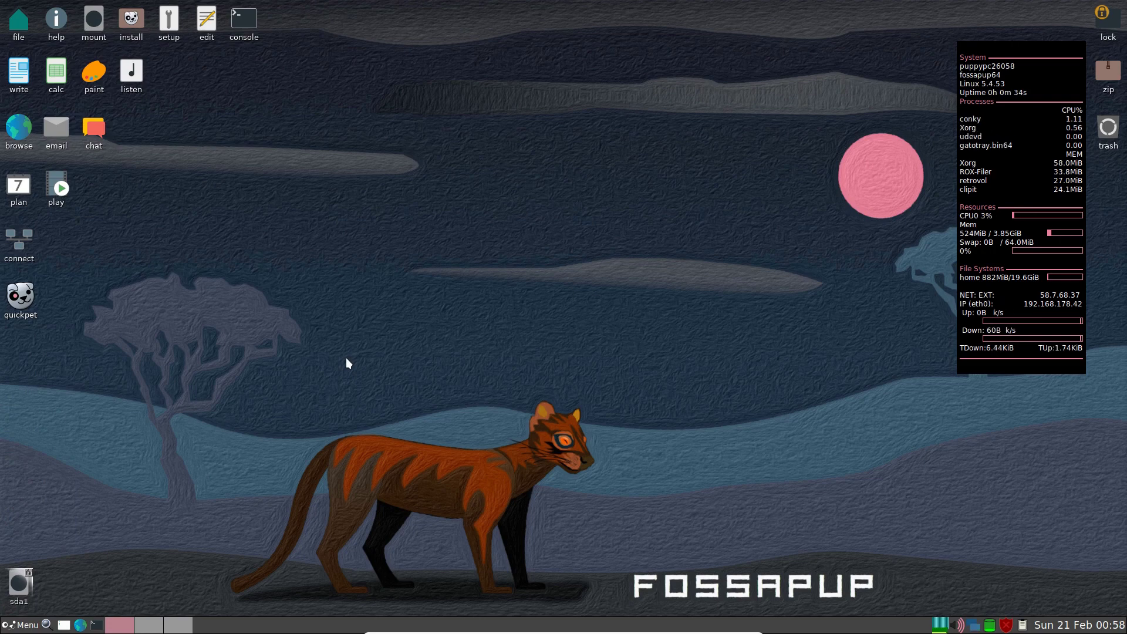
# - After the reboot, confirm Material_Twilight-Pop!_OS.png is still in Pictures and return to the home folder
pyautogui.click(18, 21)
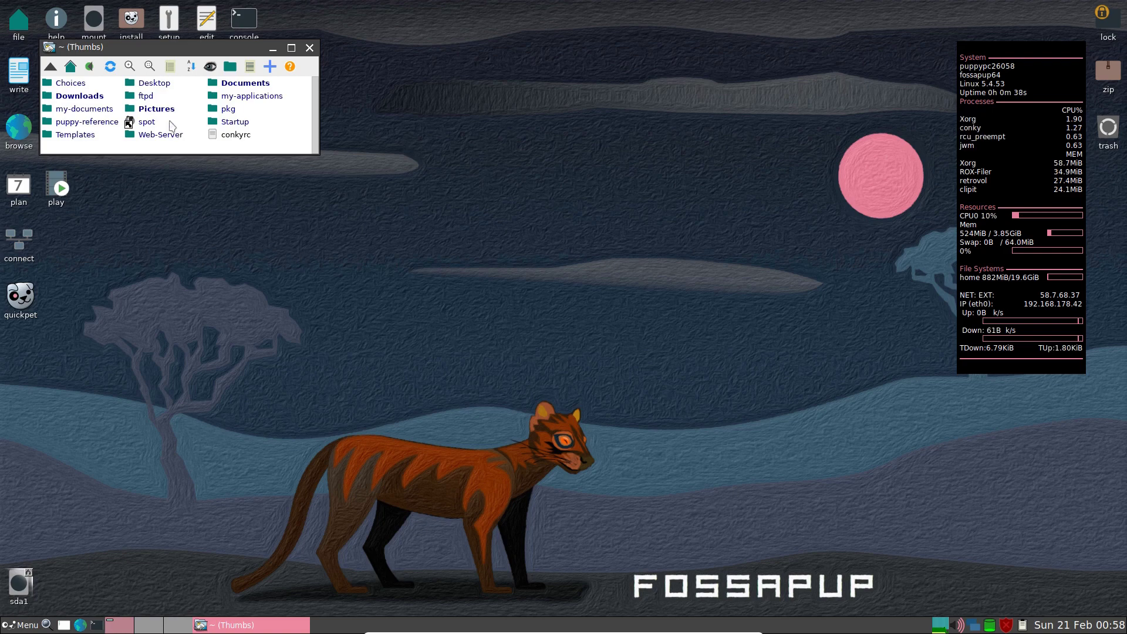
pyautogui.click(155, 110)
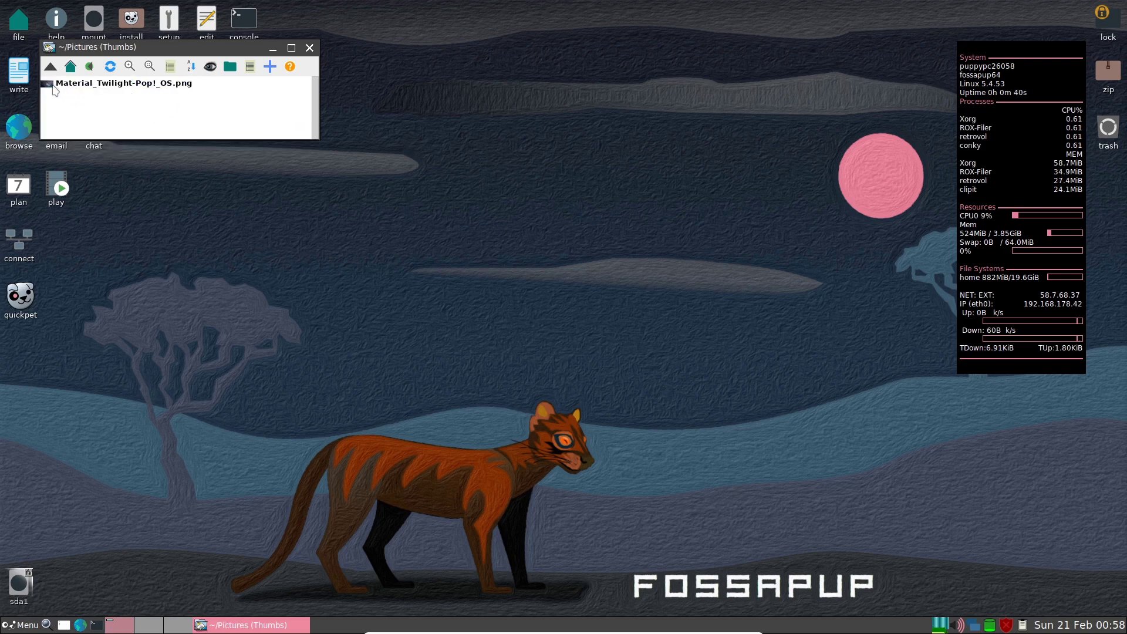
pyautogui.click(69, 66)
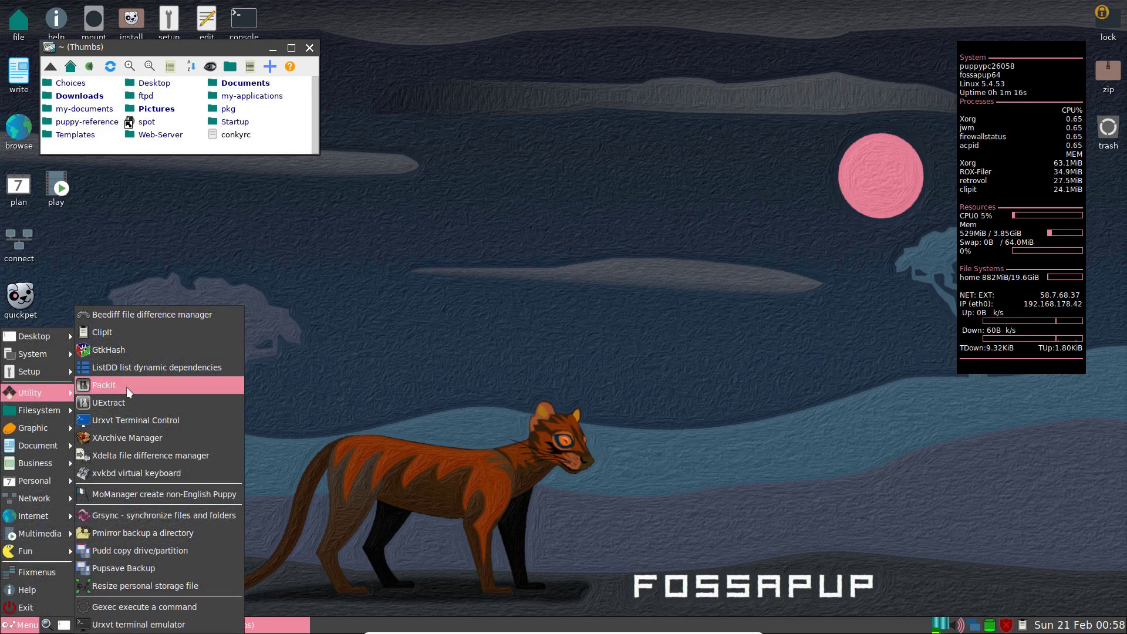
# - Run Resize personal storage file and dismiss its notice that a savefolder needs no resizing
pyautogui.click(178, 586)
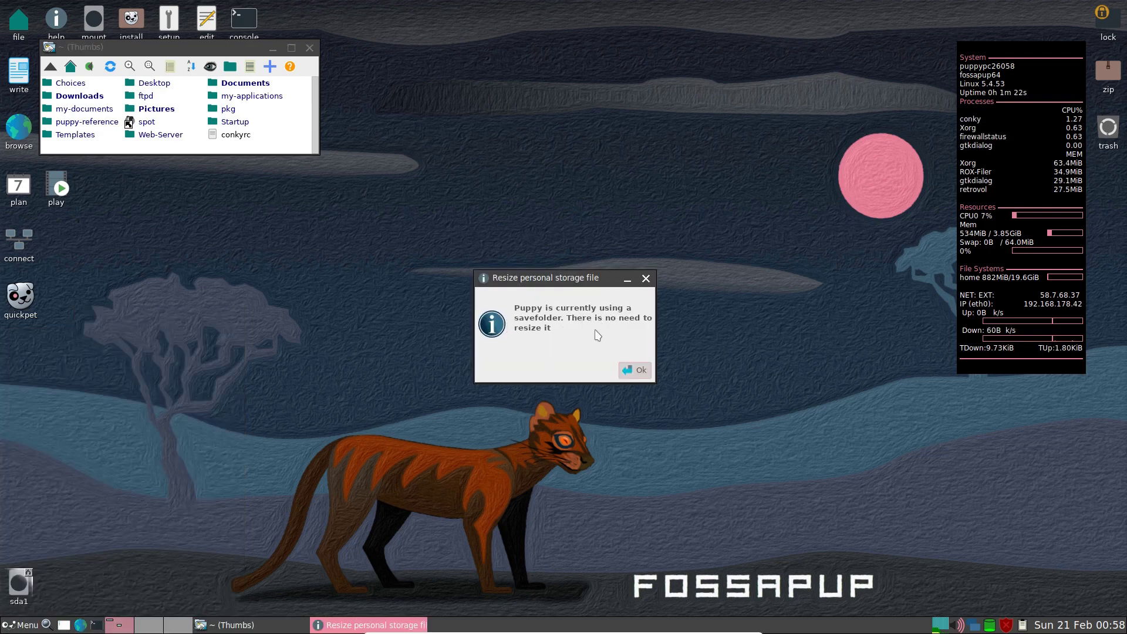
pyautogui.click(633, 369)
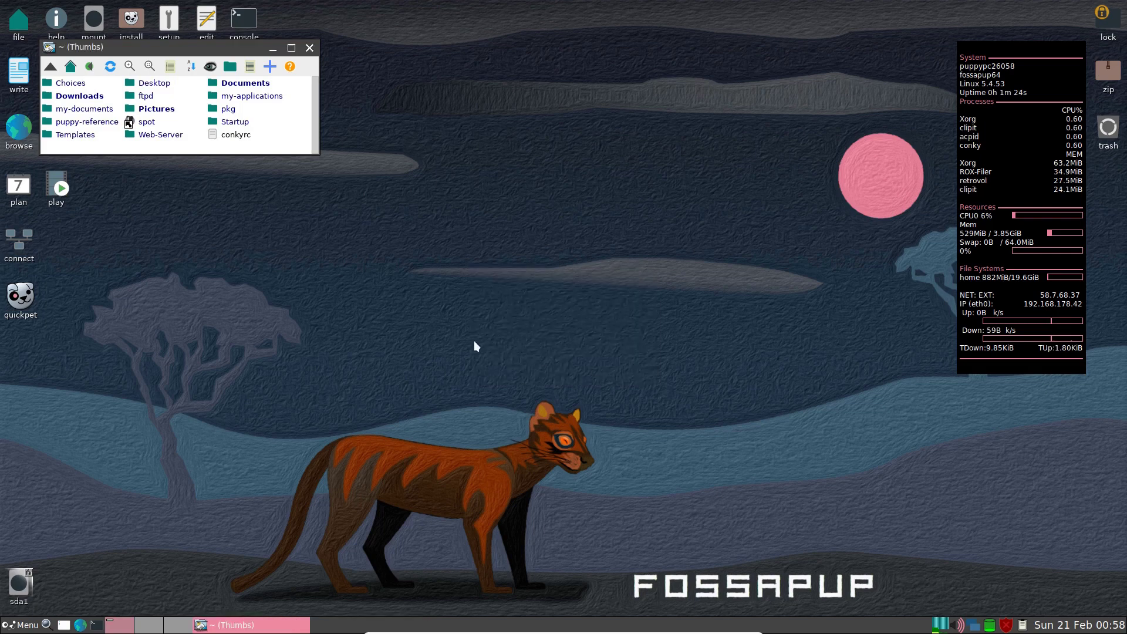